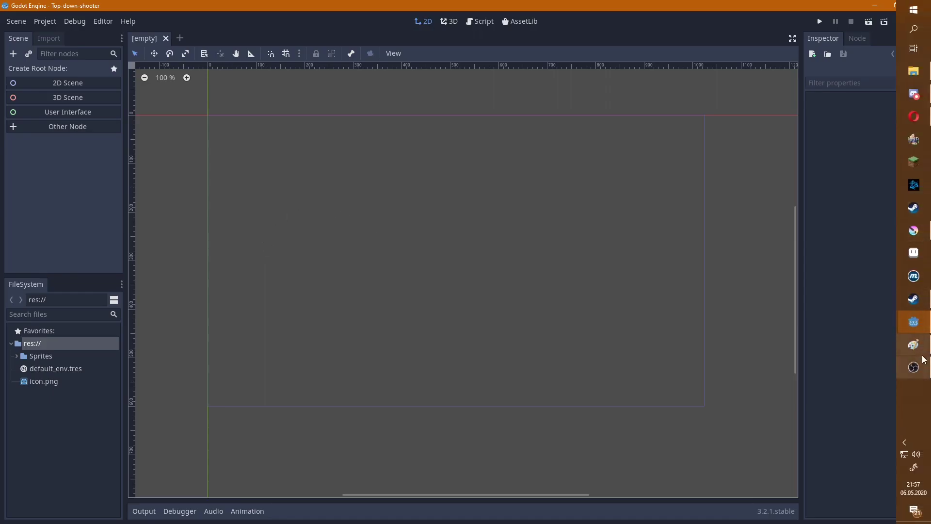
Bring up the blank Minmap.png in Paint and enlarge its canvas to 2124 × 1026 pixels
click(922, 363)
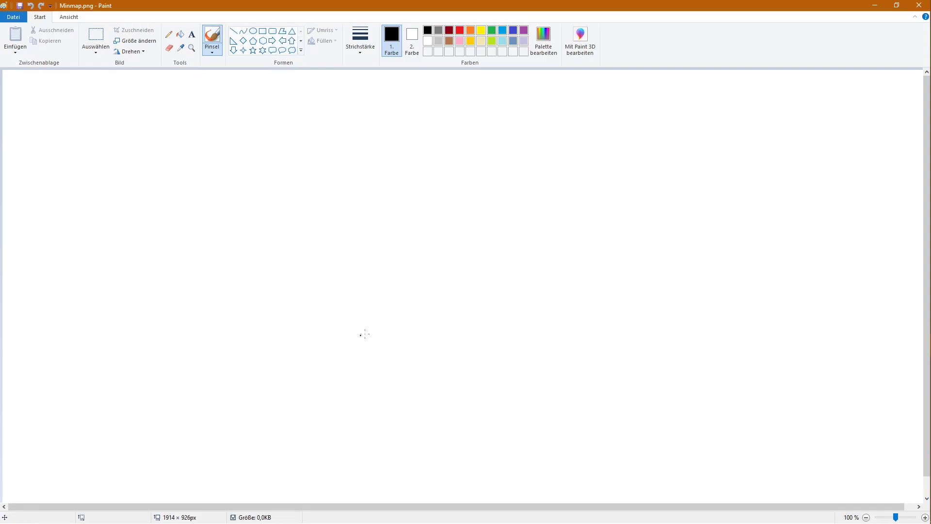
ctrl+scroll(387, 315, down, 1)
ctrl+scroll(386, 318, up, 1)
ctrl+scroll(410, 320, down, 1)
mouse_move(467, 296)
mouse_down()
mouse_move(791, 420)
mouse_move(445, 258)
mouse_move(519, 320)
mouse_up()
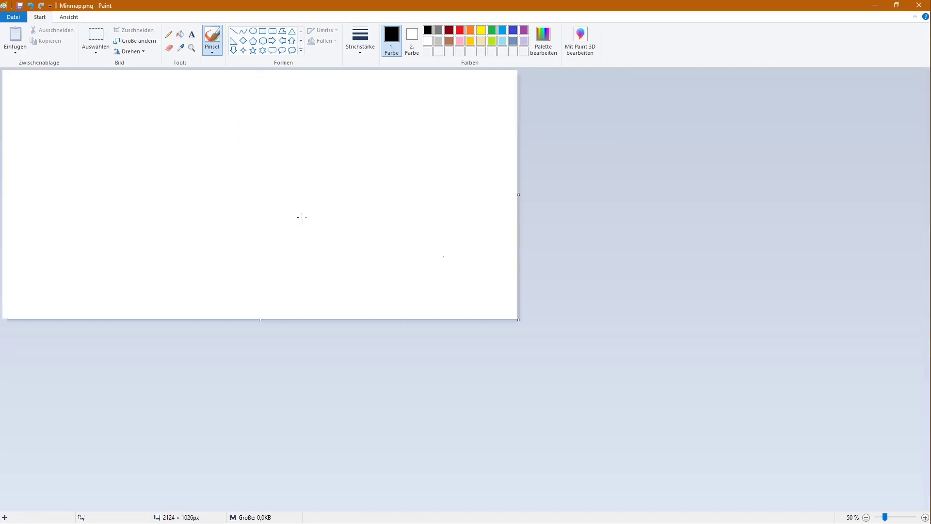
ctrl+scroll(301, 217, up, 1)
ctrl+scroll(301, 217, down, 1)
ctrl+scroll(302, 217, up, 1)
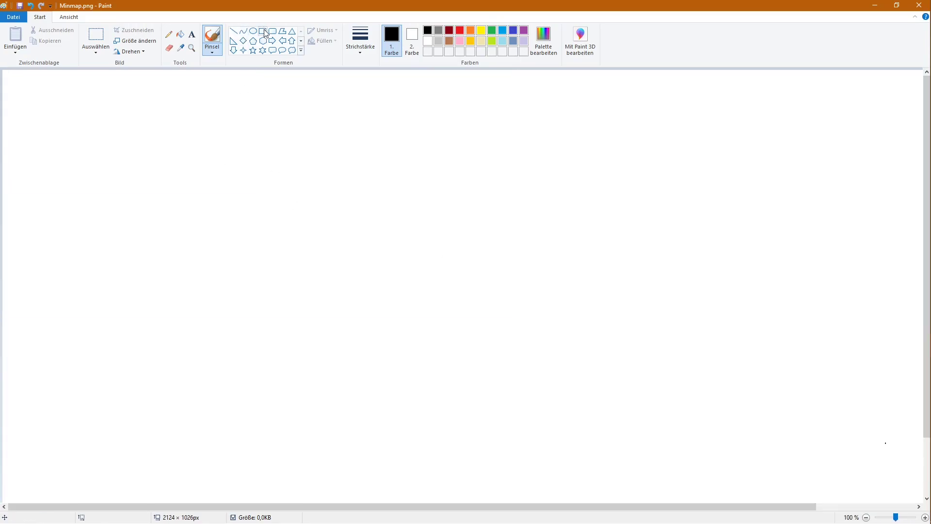
Draw and undo a test rectangle, leaving the canvas blank, then choose the Text tool
click(267, 34)
drag(296, 238, 436, 326)
key(ctrl+z)
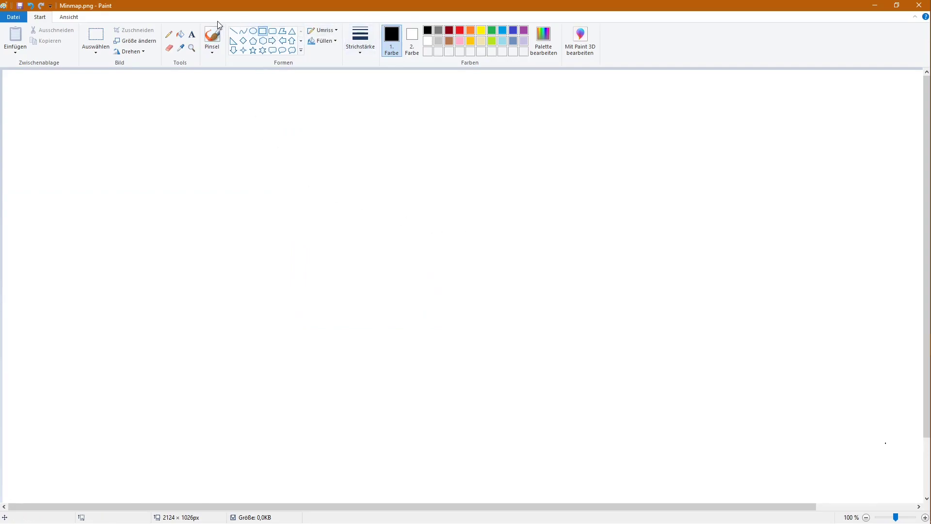
click(212, 36)
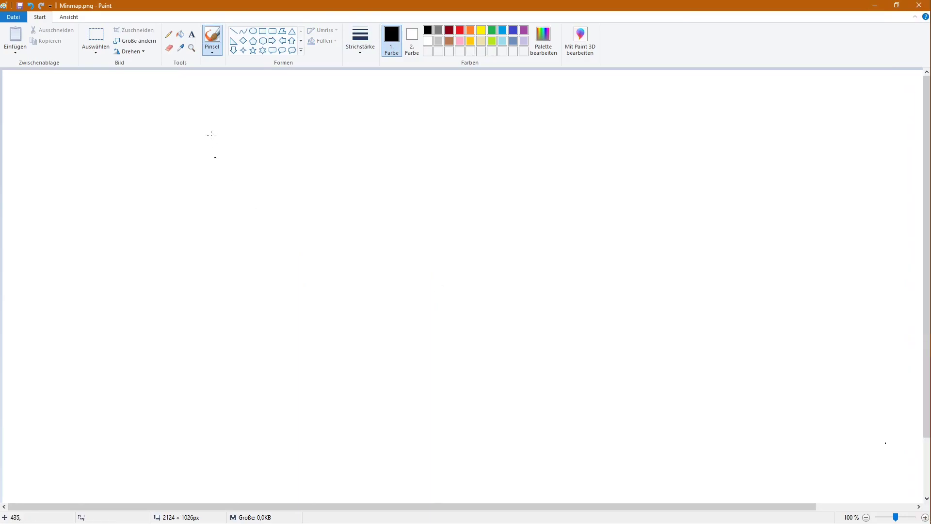
click(192, 33)
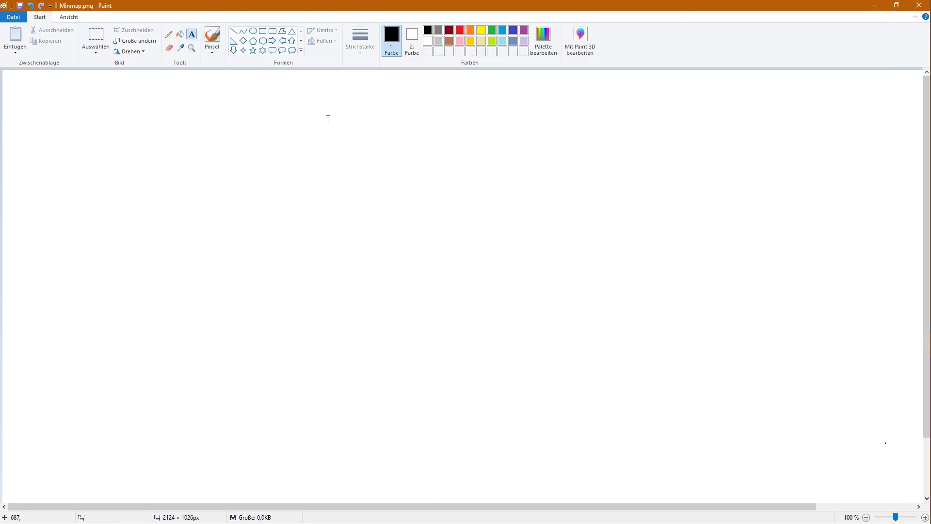
Add the title 'Top down shooter' as 28-point underlined text
drag(322, 111, 606, 228)
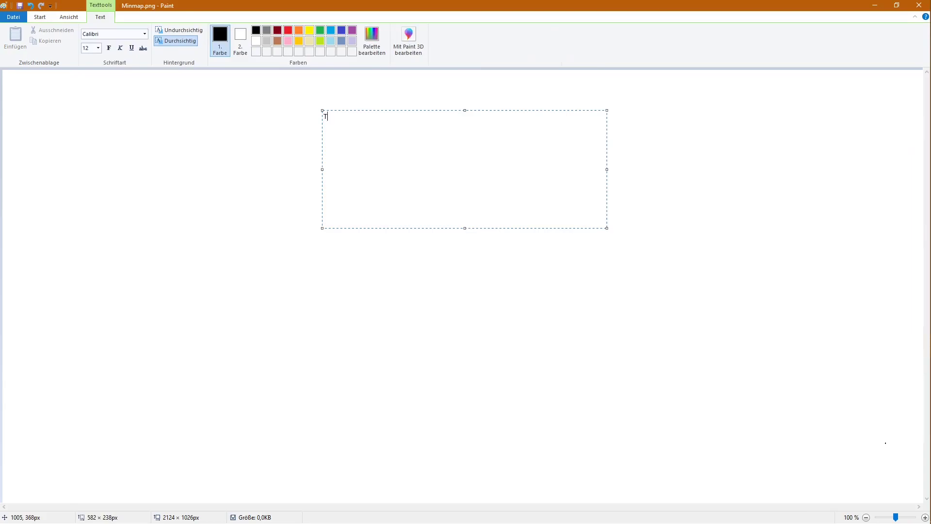
text(op down shooter)
key(ctrl+a)
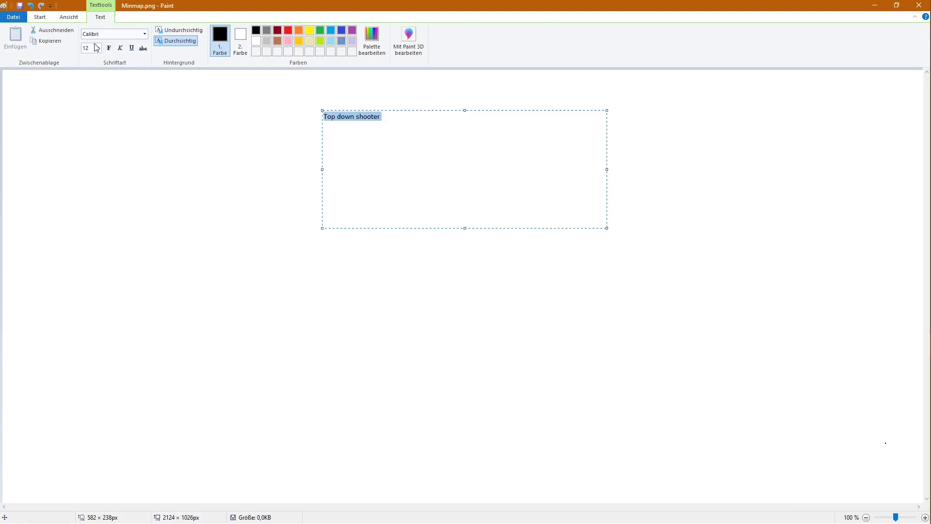
click(98, 48)
click(92, 125)
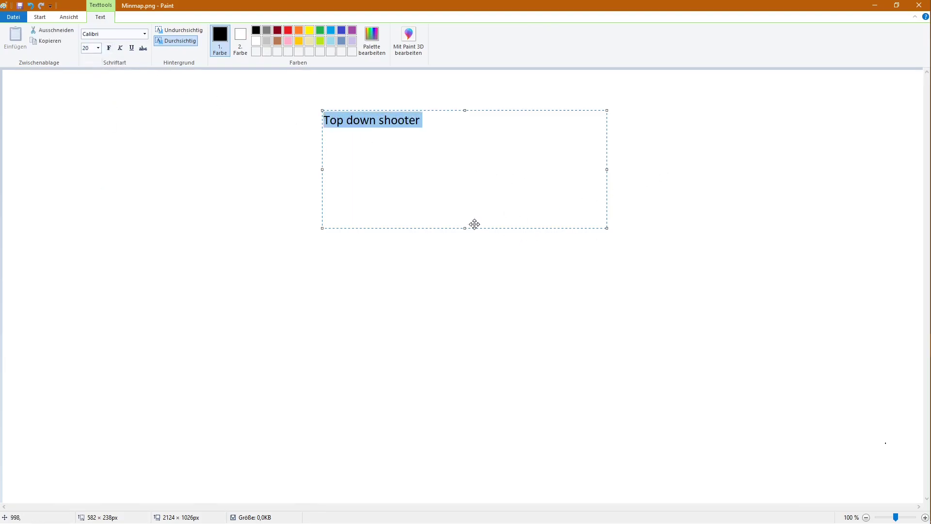
click(98, 48)
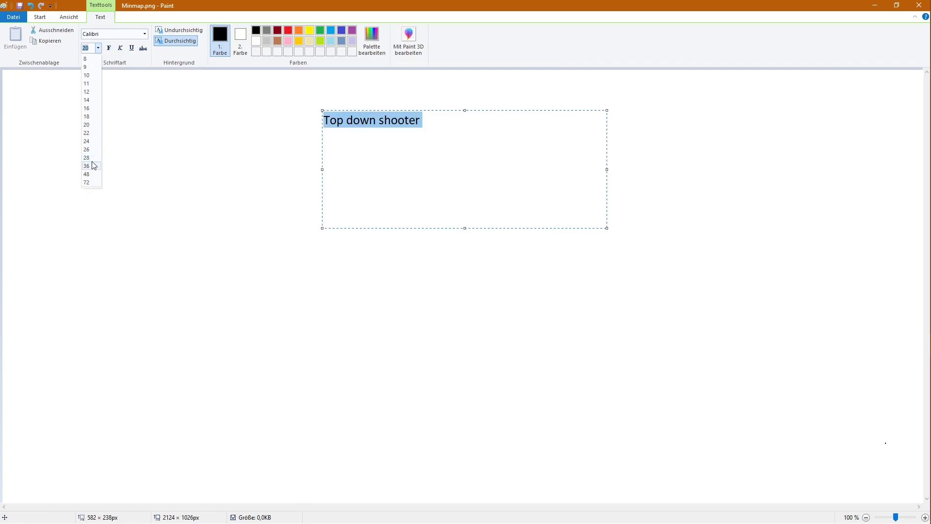
click(92, 162)
click(131, 48)
click(220, 168)
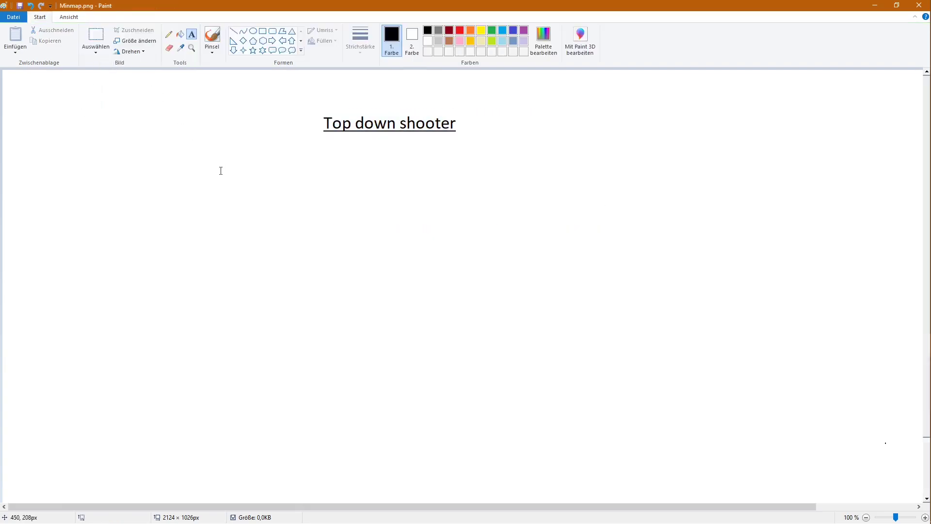
Select the title and reposition it, first down-right, then up-right
click(95, 36)
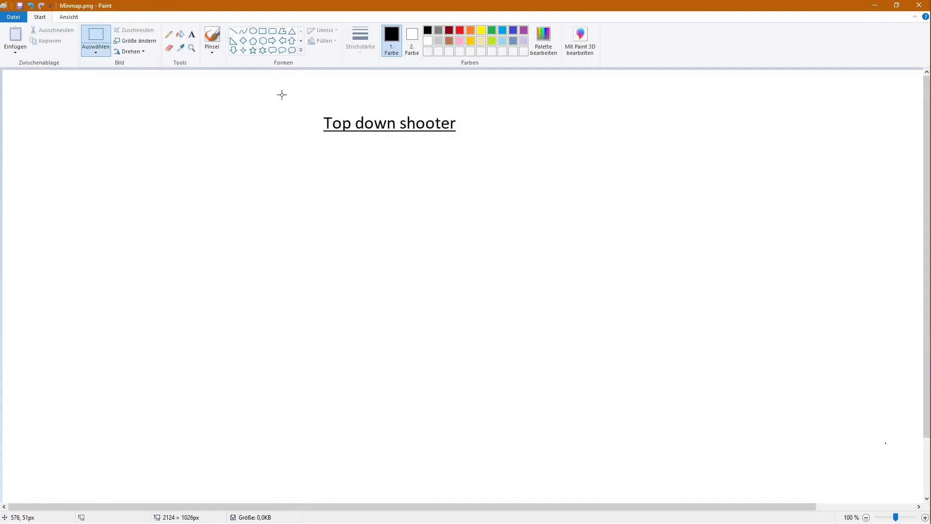
drag(281, 93, 520, 176)
mouse_move(401, 128)
mouse_down()
mouse_move(552, 194)
mouse_move(495, 170)
mouse_move(328, 155)
mouse_move(598, 108)
mouse_move(443, 156)
mouse_move(445, 173)
mouse_up()
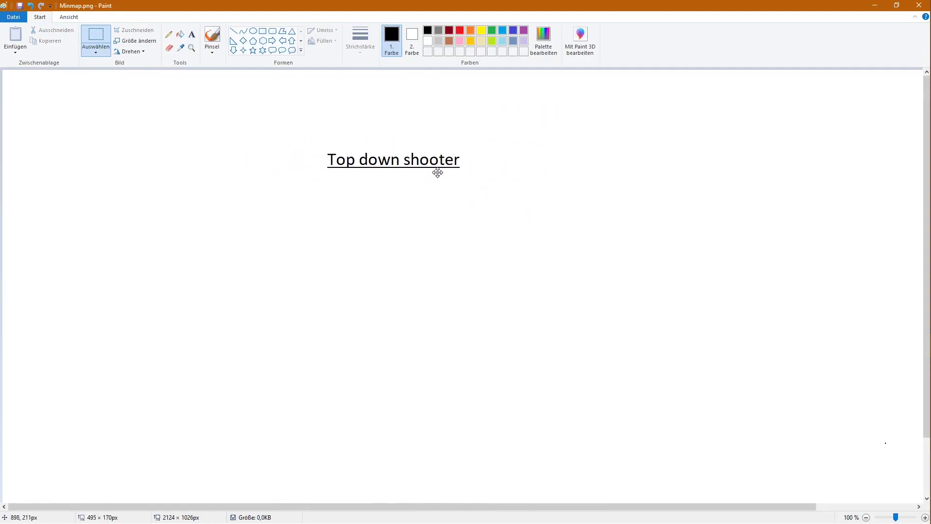
click(641, 185)
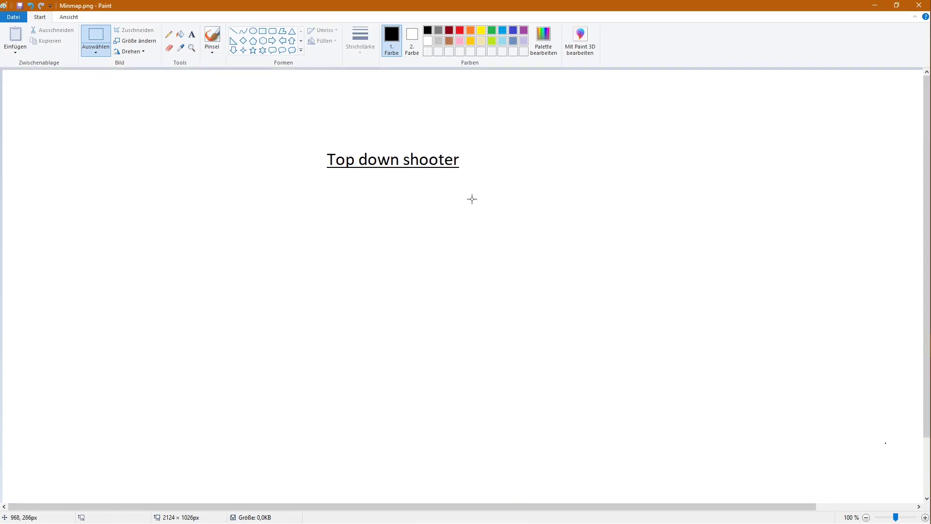
drag(503, 203, 285, 108)
mouse_move(402, 167)
mouse_down()
mouse_move(472, 144)
mouse_move(466, 140)
mouse_up()
click(619, 155)
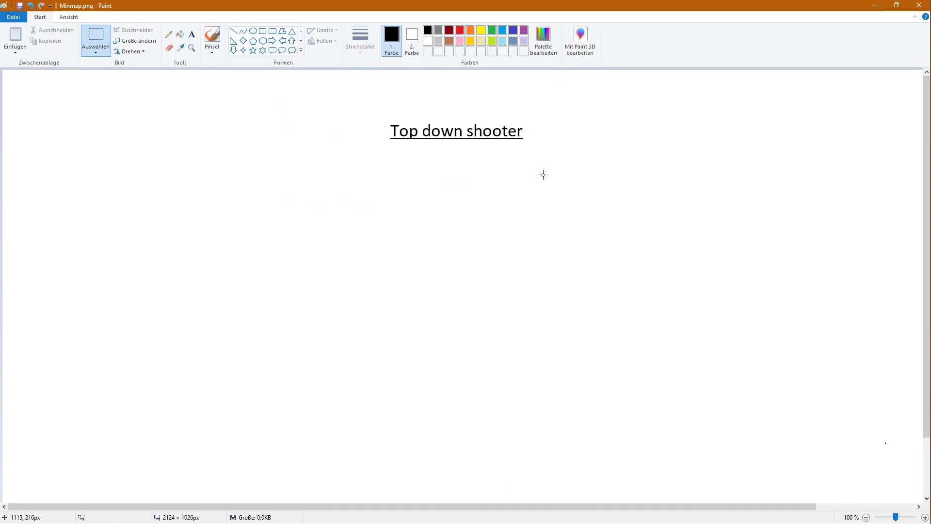
Move the title to the middle of the canvas and clear the stray selection
ctrl+scroll(543, 175, down, 1)
drag(321, 158, 152, 69)
drag(229, 113, 227, 189)
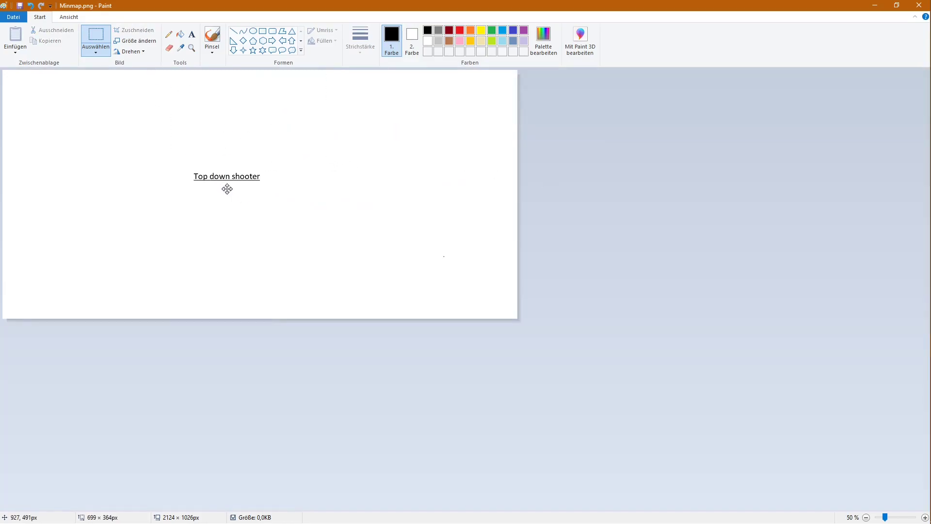
drag(376, 176, 392, 191)
click(336, 195)
ctrl+scroll(232, 202, up, 2)
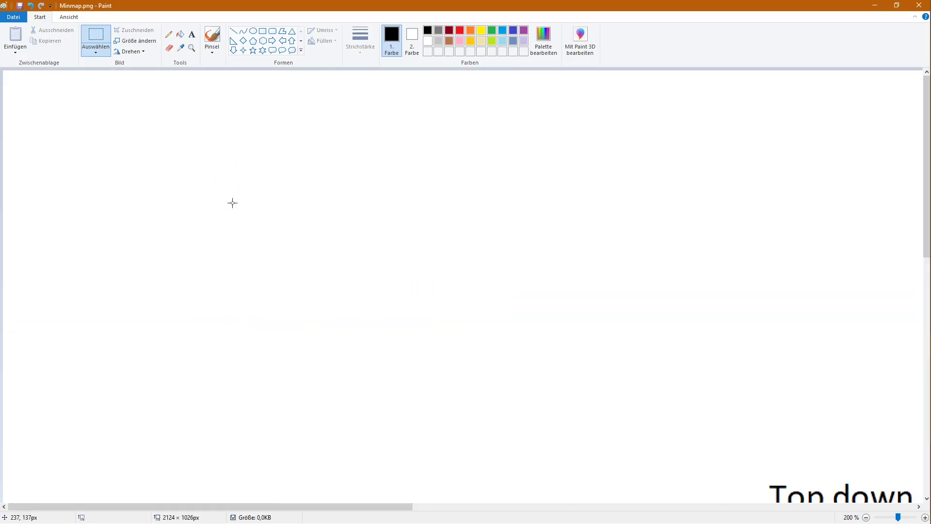
ctrl+scroll(345, 219, down, 1)
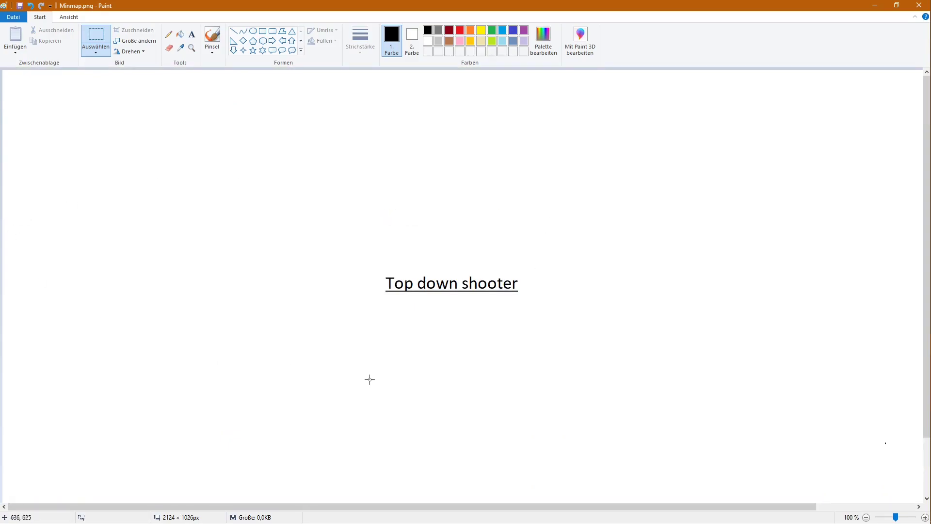
Add a 12-point, non-underlined 'Player' label below-right of the title
scroll(495, 232, down, 2)
scroll(547, 281, up, 2)
scroll(557, 313, down, 2)
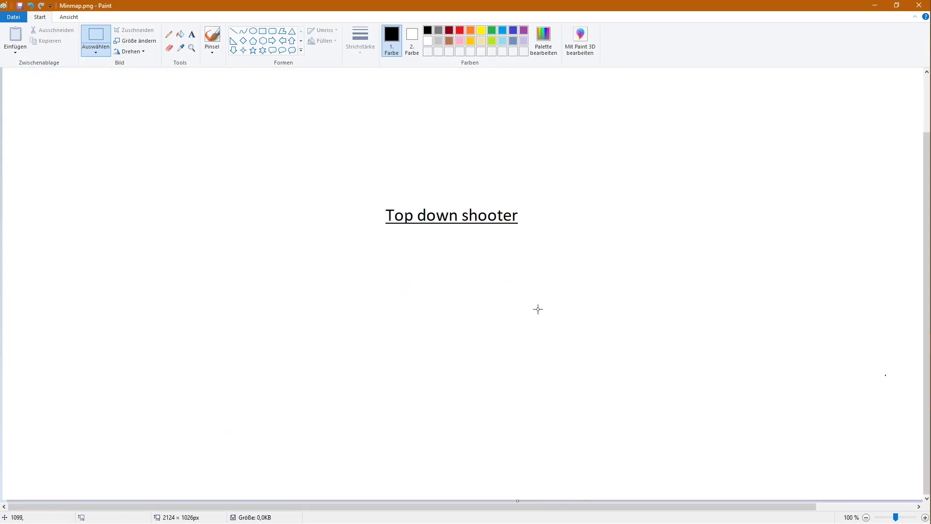
click(192, 34)
drag(574, 307, 688, 364)
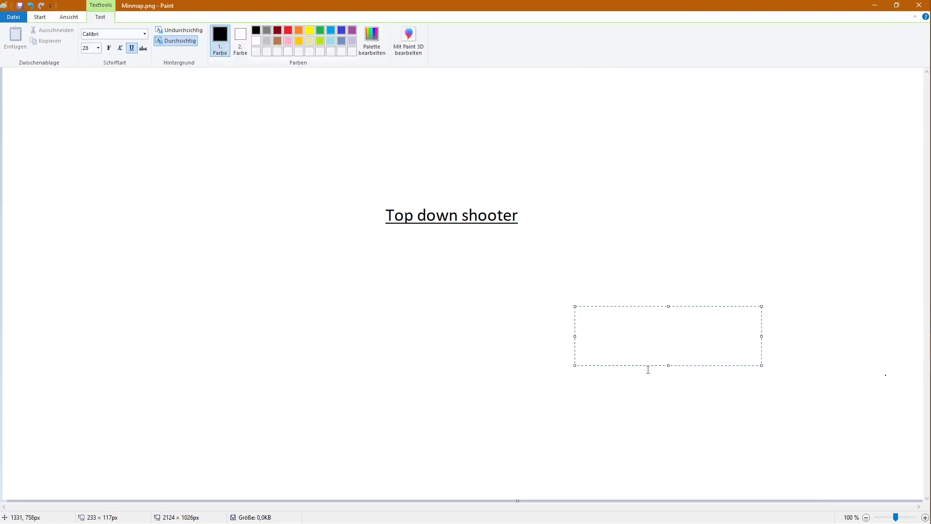
text(P)
key(ctrl+a)
key(BackSpace)
click(131, 48)
click(98, 48)
click(87, 91)
text(Player)
key(Return)
Add 'Enemies' left of the title and 'Guns' below it
drag(235, 320, 283, 374)
text(Enemies)
drag(380, 354, 479, 390)
text(Guns)
click(568, 401)
drag(349, 334, 455, 384)
click(522, 378)
Shift the Guns label right and add a 'Levels' label above-right of the title
click(95, 39)
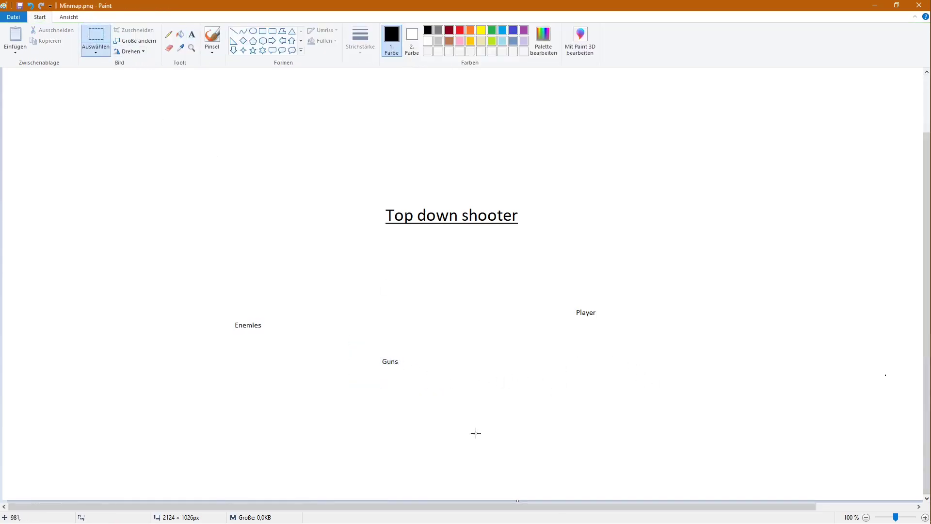
mouse_move(358, 347)
mouse_down()
mouse_move(414, 389)
mouse_move(603, 365)
mouse_move(638, 371)
mouse_up()
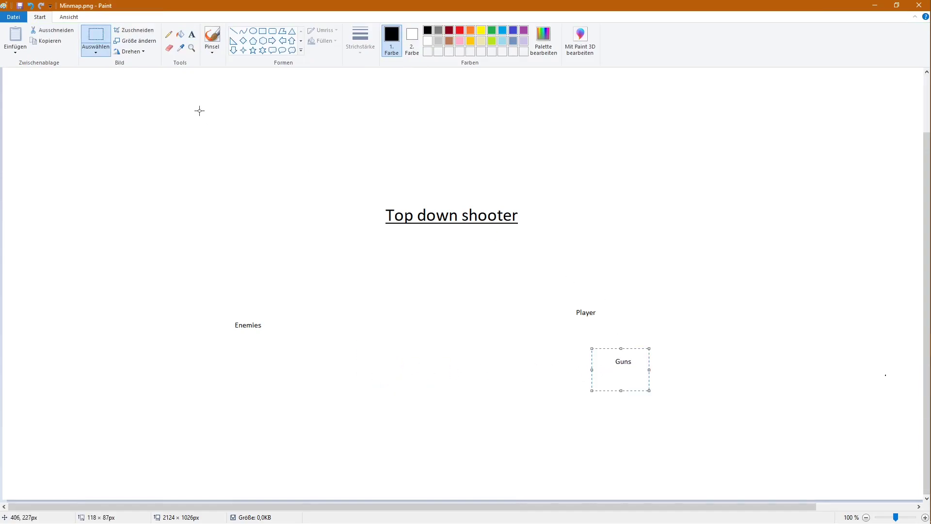
click(192, 34)
drag(563, 146, 652, 211)
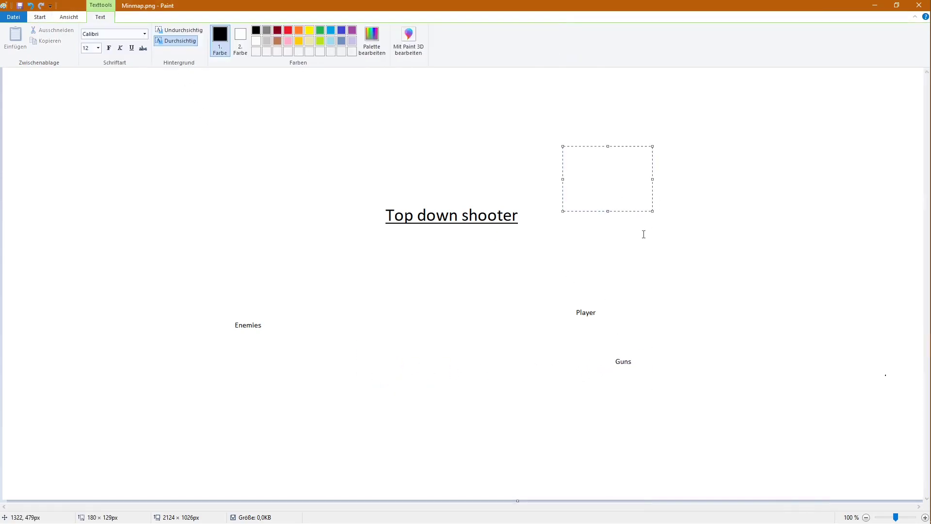
text(Levels)
click(694, 225)
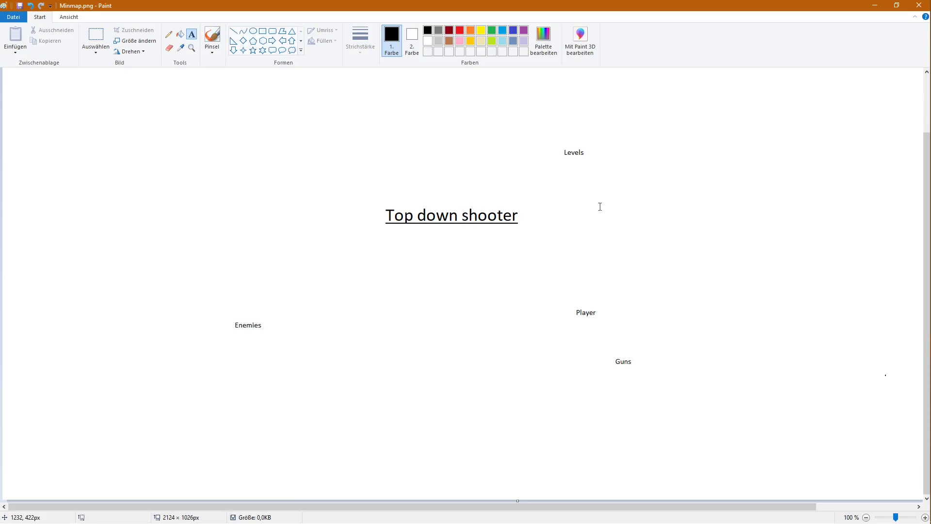
Nudge Levels right and draw lines linking the title to Levels, Player and Enemies
click(95, 36)
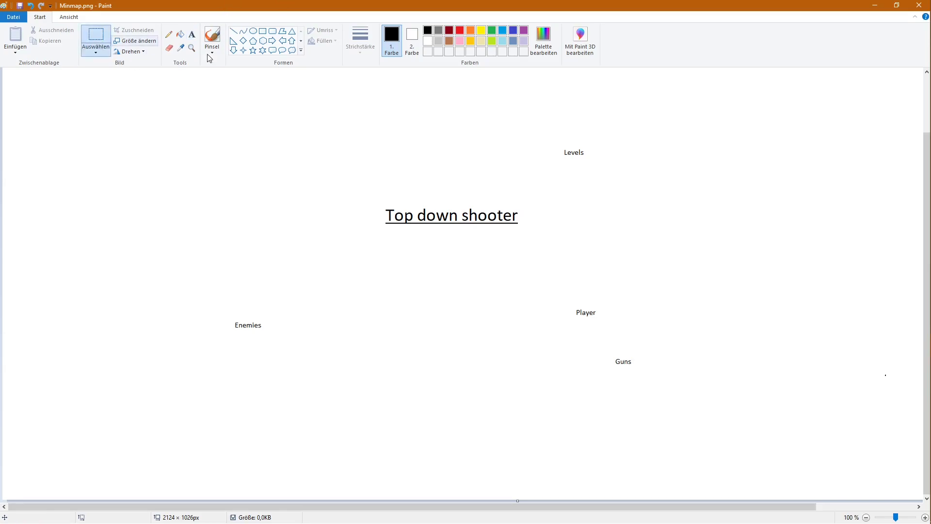
mouse_move(567, 121)
mouse_down()
mouse_move(592, 166)
mouse_move(551, 139)
mouse_move(593, 152)
mouse_up()
click(668, 175)
click(233, 30)
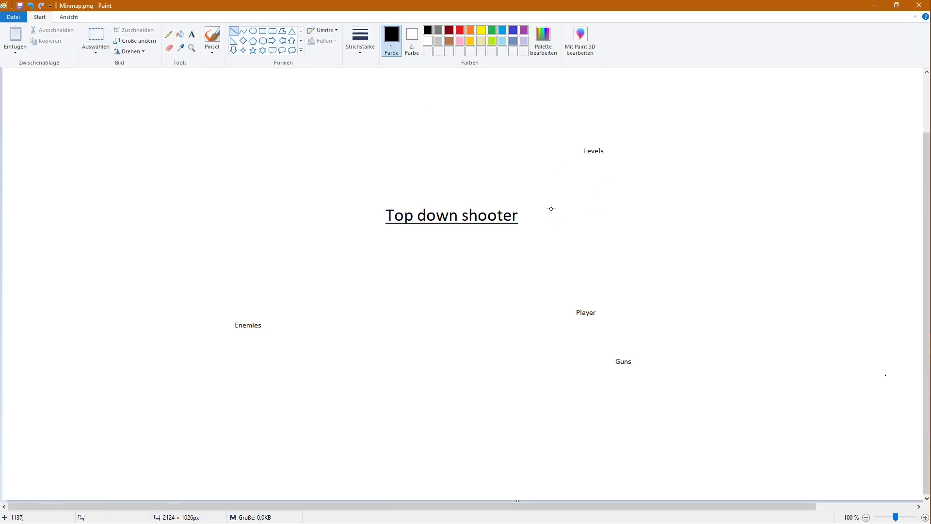
drag(539, 199, 574, 171)
drag(517, 245, 615, 346)
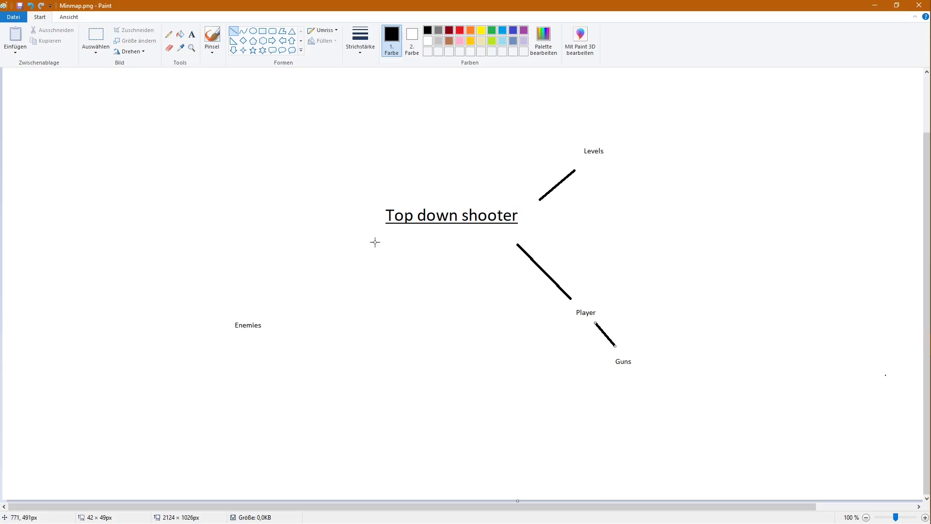
drag(377, 240, 277, 307)
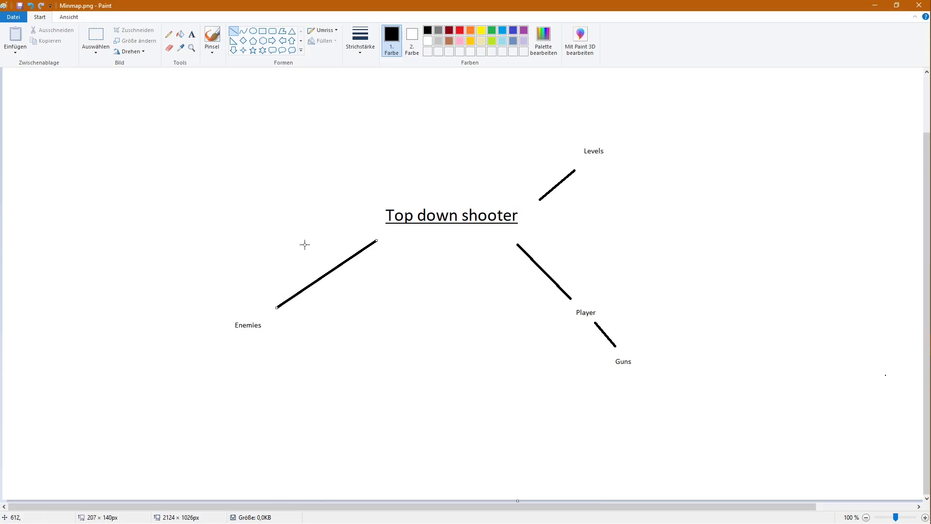
Add 'Melee' and 'Ranged' labels below Enemies
click(192, 34)
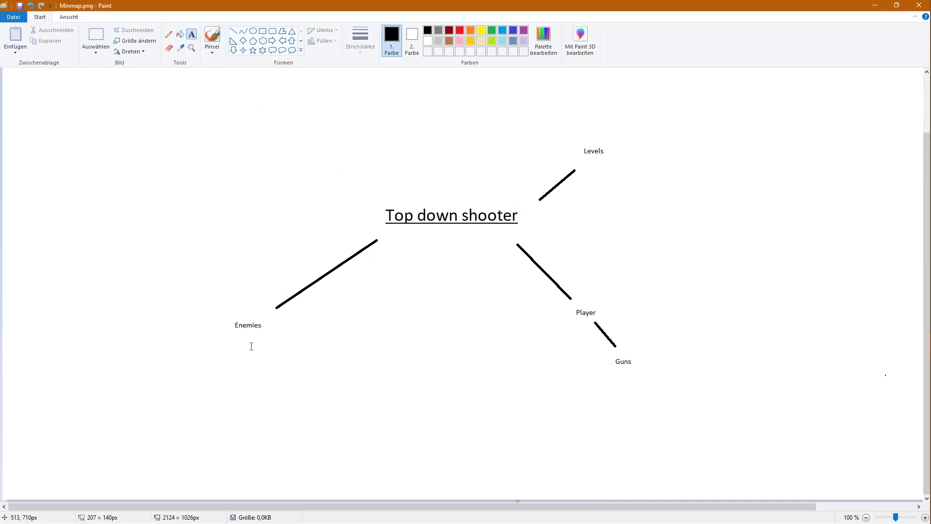
drag(89, 337, 212, 406)
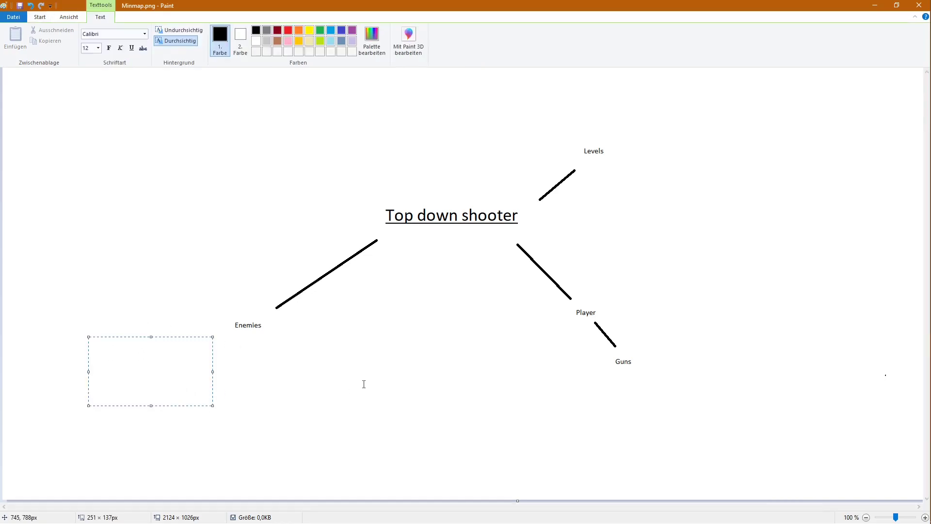
text(Melee)
drag(253, 357, 334, 407)
text(Ranged)
click(400, 390)
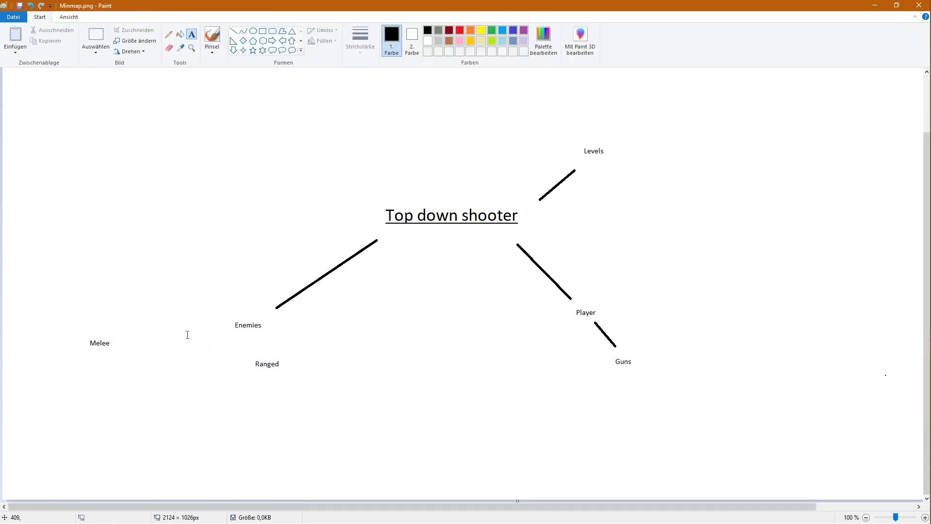
Move Melee to the right and Ranged up and left into tidy positions
click(96, 36)
mouse_move(54, 318)
mouse_down()
mouse_move(123, 354)
mouse_move(151, 336)
mouse_up()
drag(252, 361, 327, 394)
mouse_move(278, 376)
mouse_down()
mouse_move(256, 366)
mouse_move(253, 376)
mouse_up()
Add a 'WASD/Mouse' label beside Player, joined to it by a line
click(334, 204)
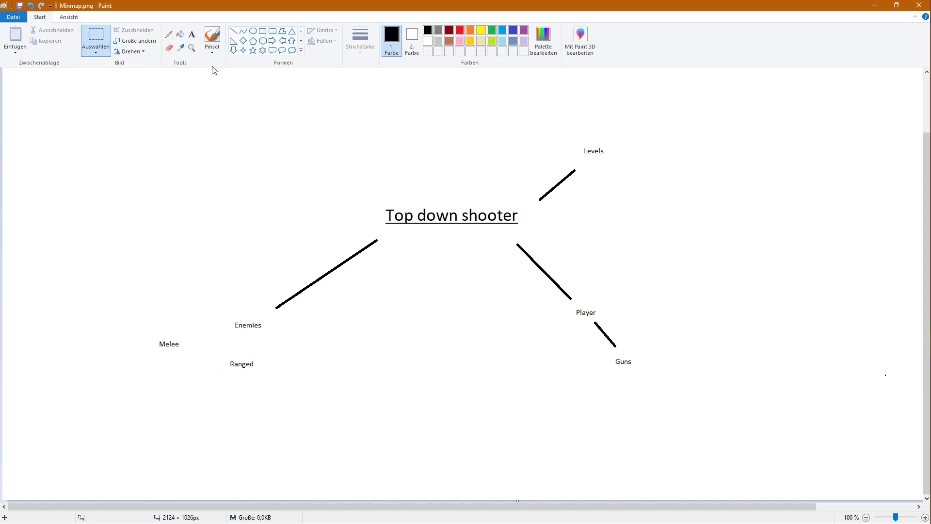
click(192, 34)
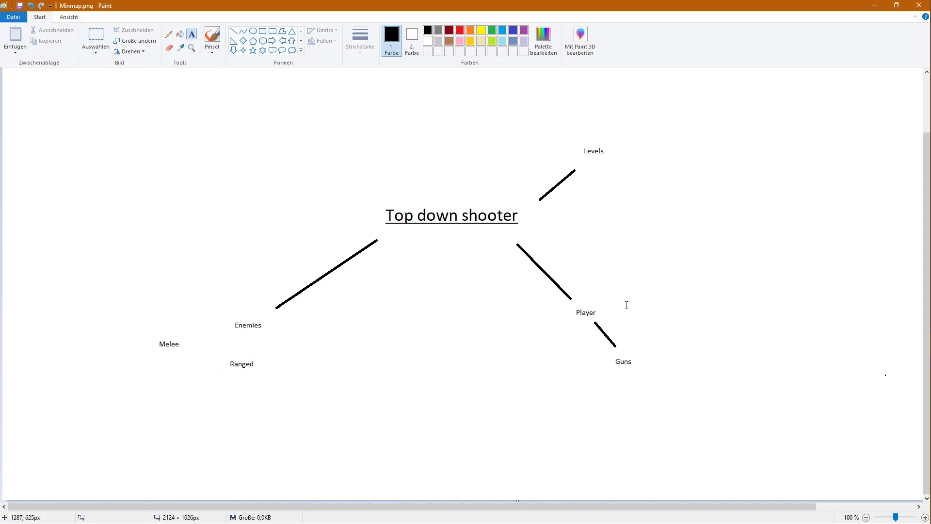
click(621, 286)
drag(671, 315, 731, 315)
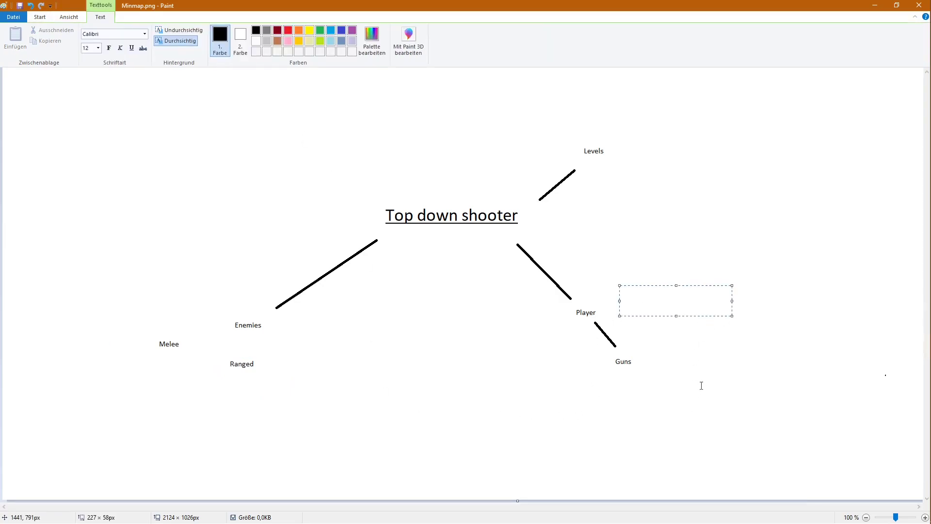
text(WASD/Mouse)
click(705, 253)
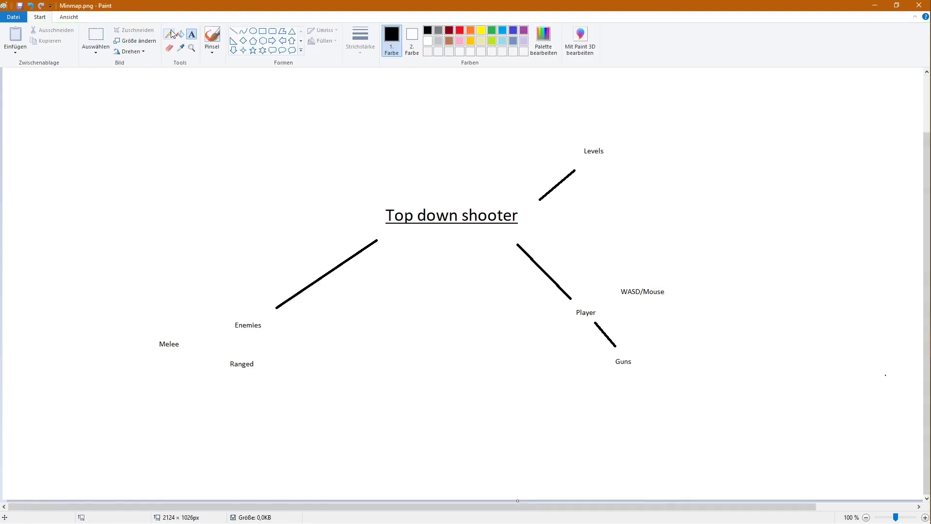
click(233, 31)
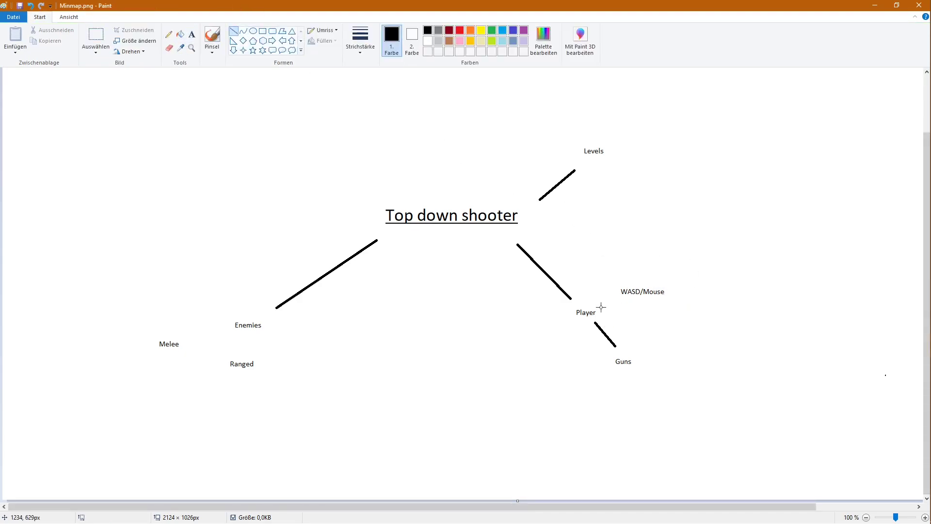
mouse_move(601, 307)
mouse_down()
mouse_move(616, 297)
mouse_move(767, 355)
mouse_move(787, 346)
mouse_up()
Add a 'Special abilities' label right of Player, joined to it by a line
click(192, 33)
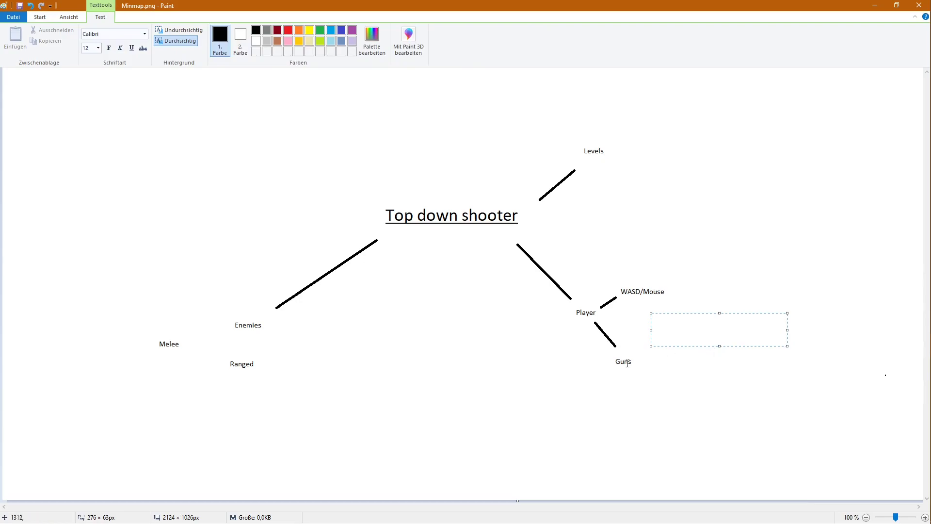
text(Special abili)
text(i)
text(ies)
click(754, 264)
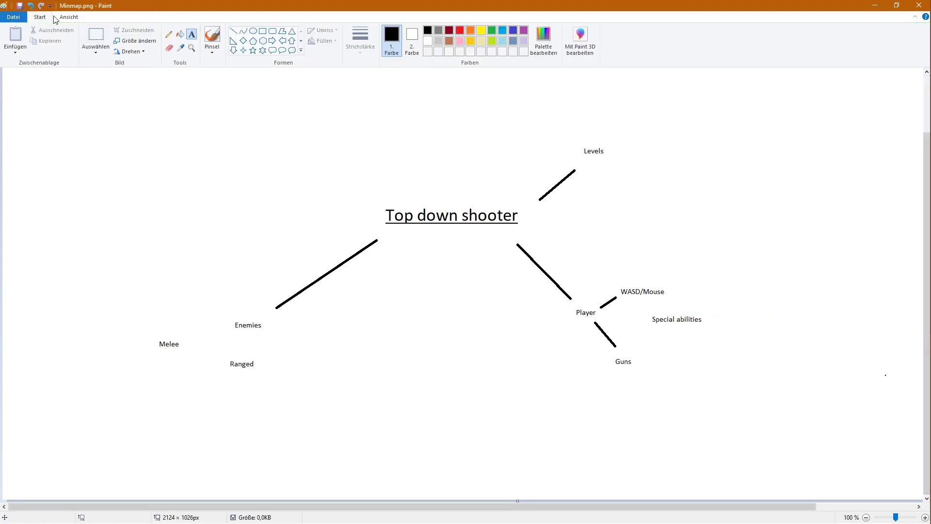
click(233, 31)
drag(604, 314, 646, 318)
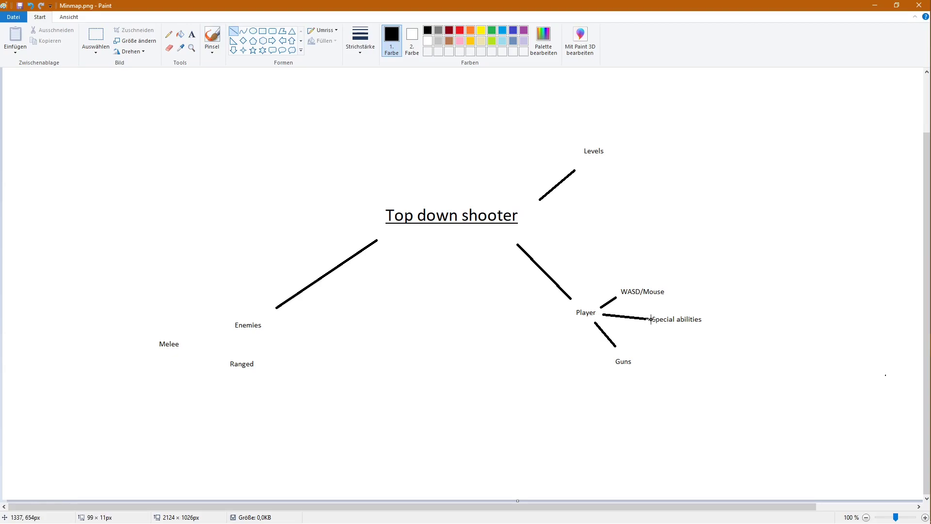
Add 'Dash' and 'Grenade' labels, each linked to Special abilities by a line
click(191, 33)
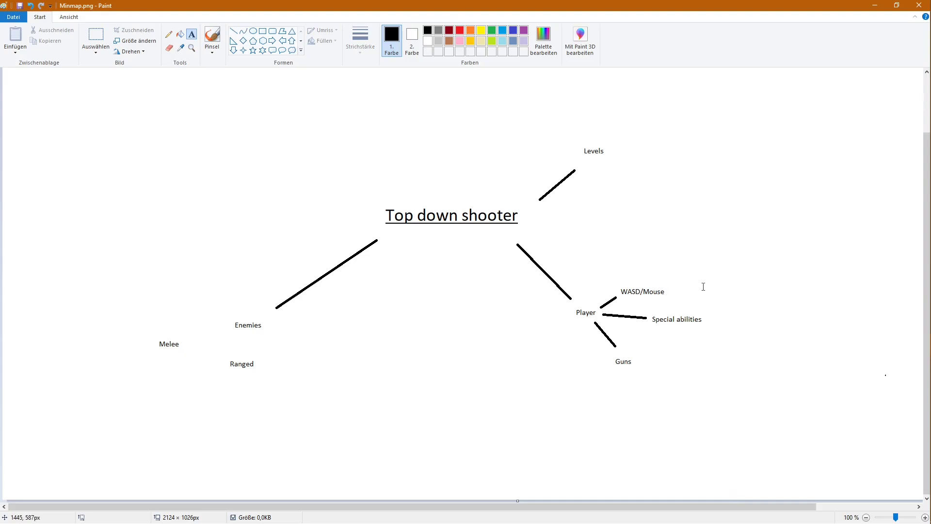
drag(696, 277, 786, 299)
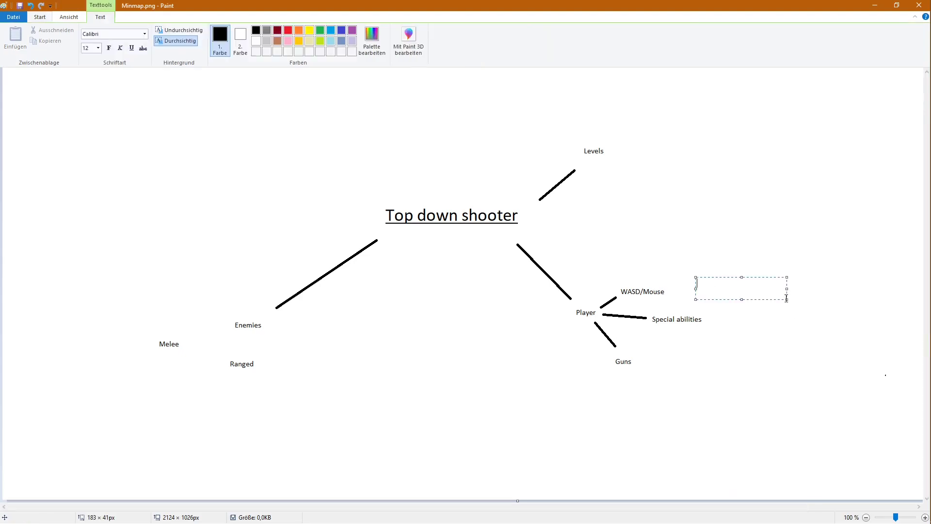
text(Dash)
click(770, 350)
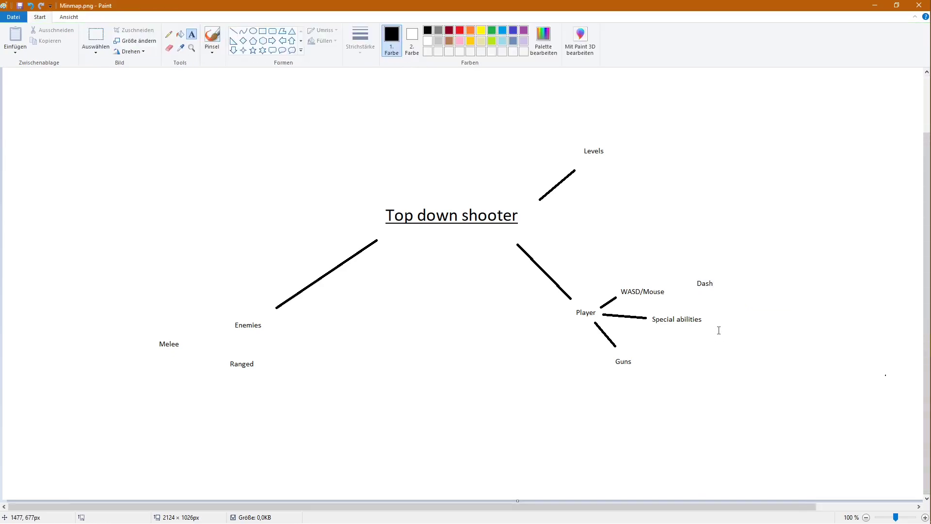
drag(698, 341, 740, 368)
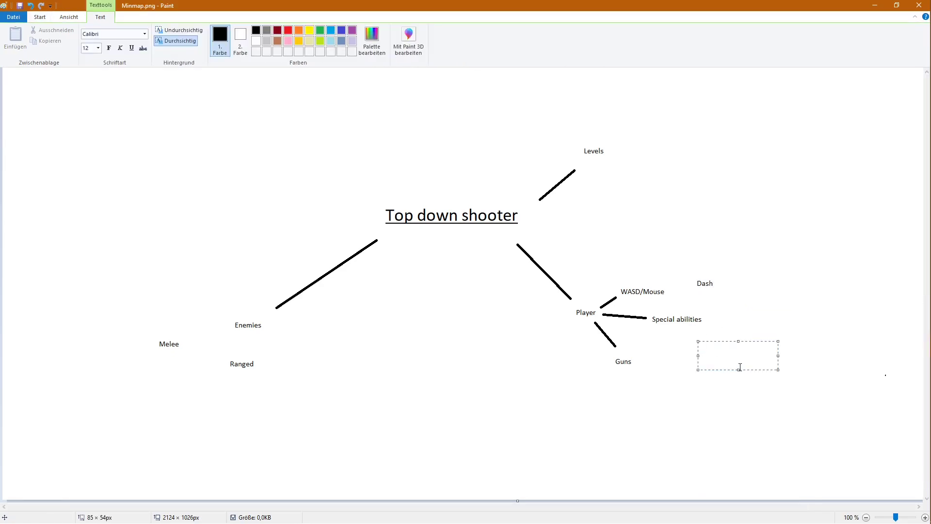
text(Grenade)
click(743, 252)
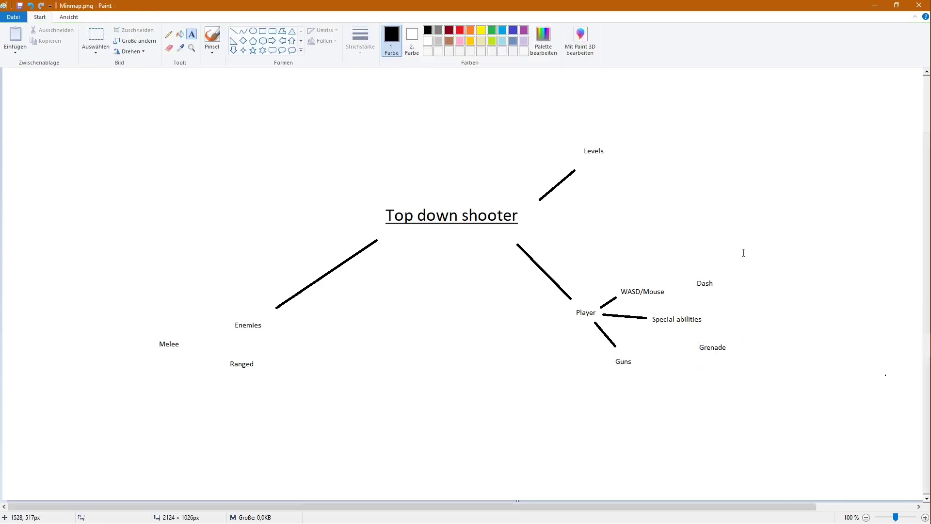
click(232, 31)
drag(689, 329, 700, 337)
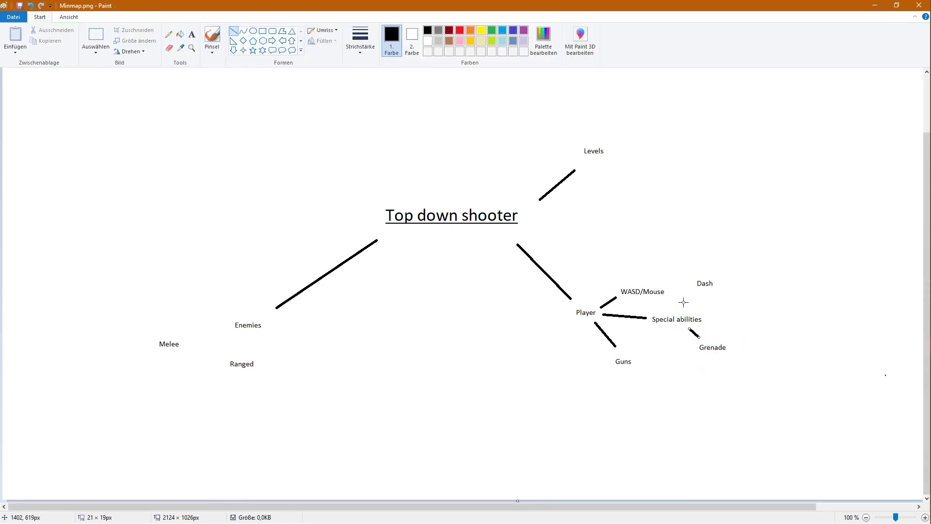
drag(684, 305, 694, 291)
click(192, 36)
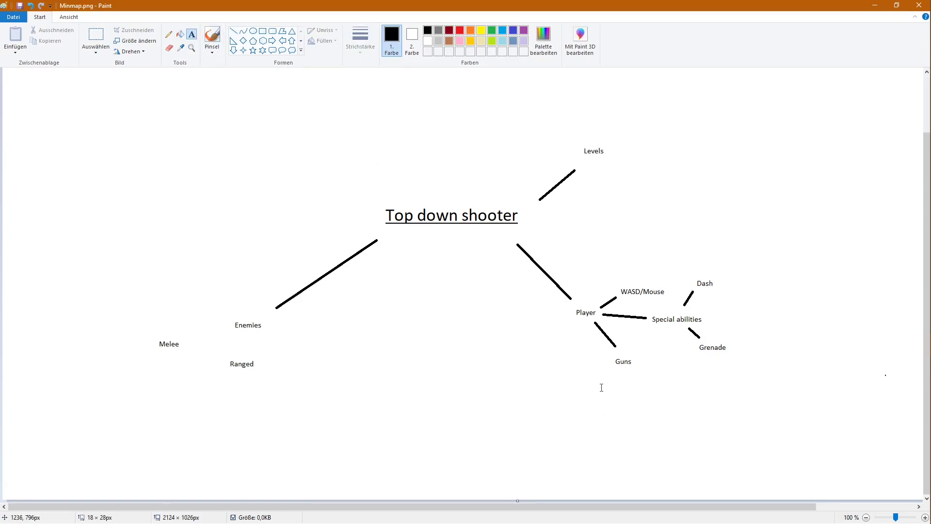
drag(568, 372, 619, 410)
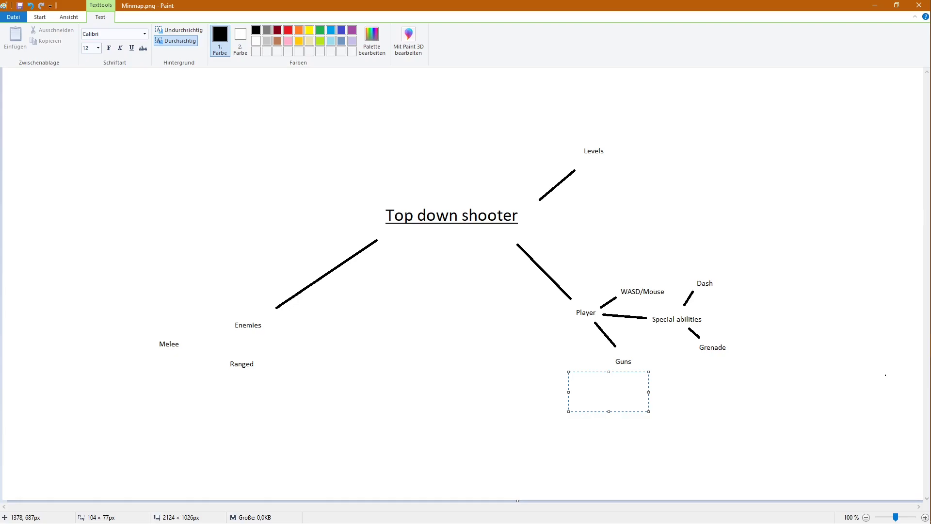
Add a 'Rifle' label below Guns, adjust its position, and link it to Guns
text(Rifle)
click(702, 389)
click(99, 38)
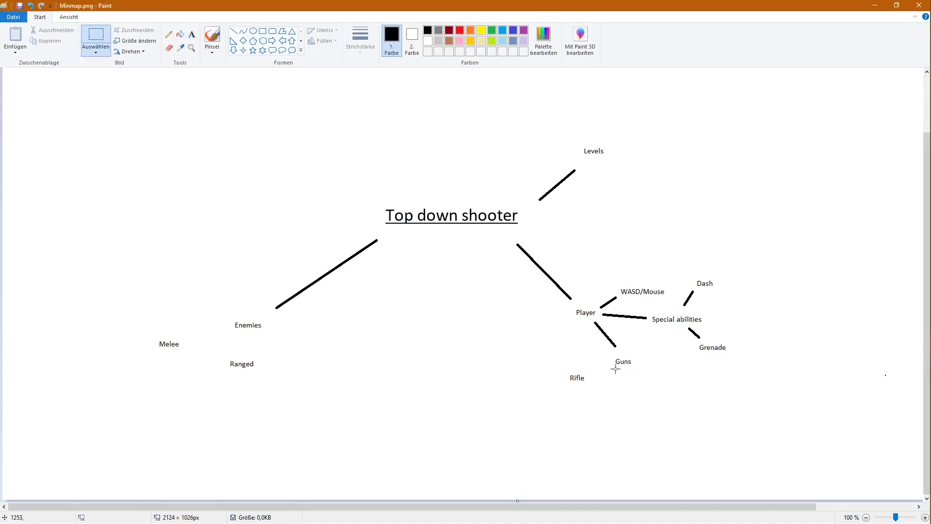
mouse_move(605, 398)
mouse_down()
mouse_move(551, 366)
mouse_move(587, 390)
mouse_up()
click(340, 204)
click(233, 31)
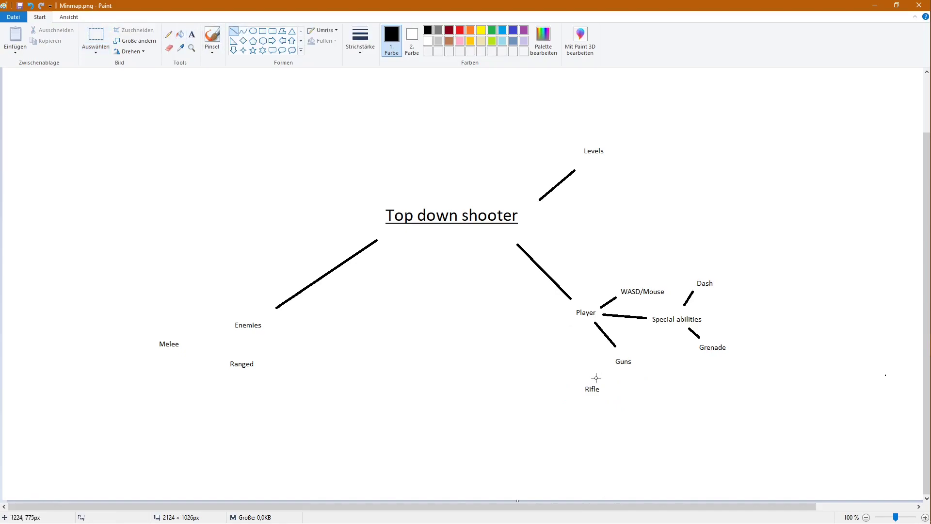
drag(596, 378, 612, 368)
click(468, 301)
Add a 'Flamethrower' label below Guns, joined to Guns by a line
click(192, 36)
drag(639, 385, 693, 411)
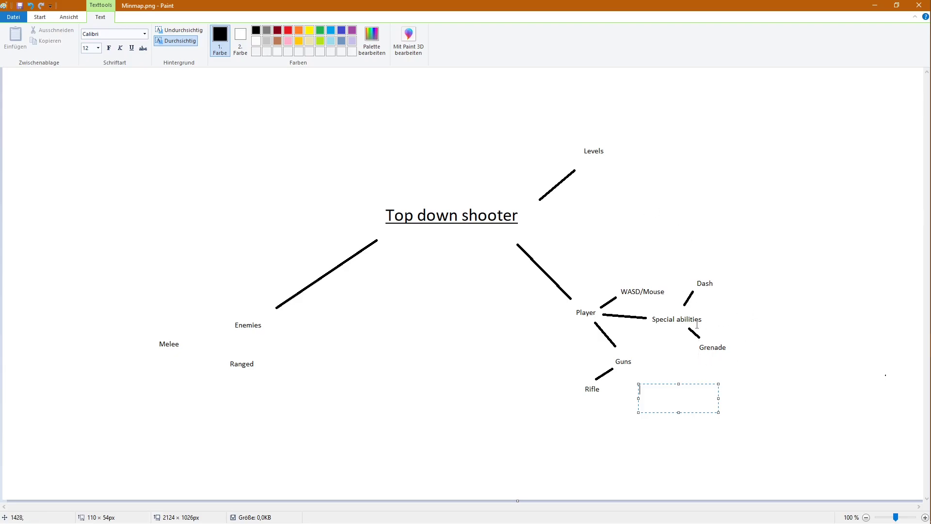
text(Flame)
key(BackSpace)
text(thrower)
click(209, 164)
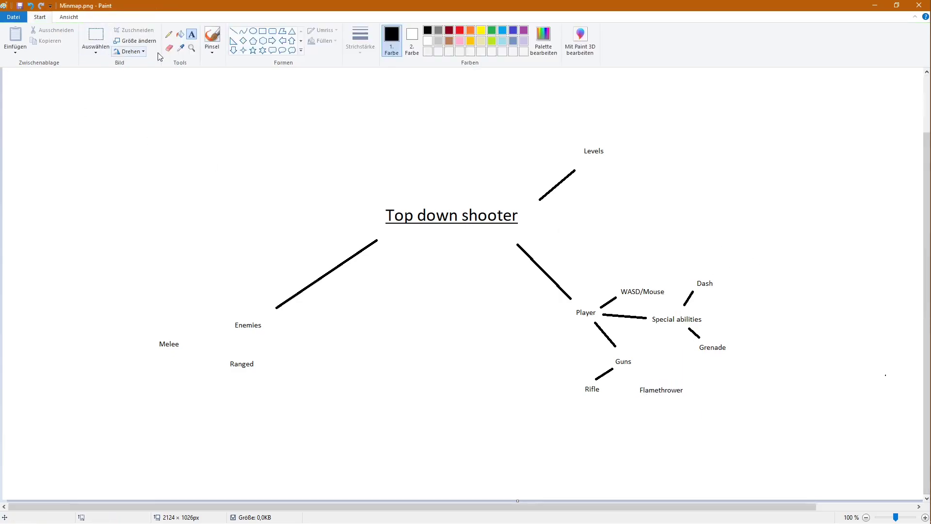
click(234, 31)
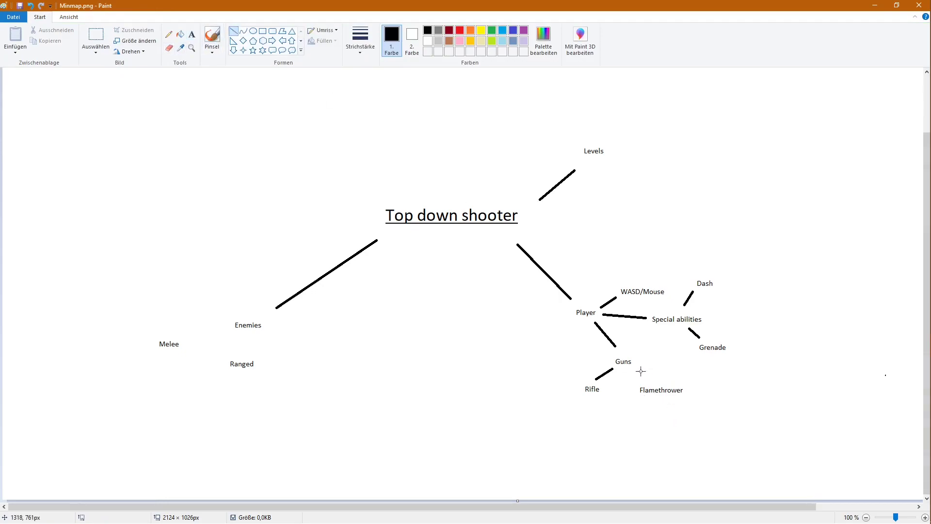
drag(635, 369, 652, 381)
Add a 'Multiple rooms' label above-right of Levels
click(192, 34)
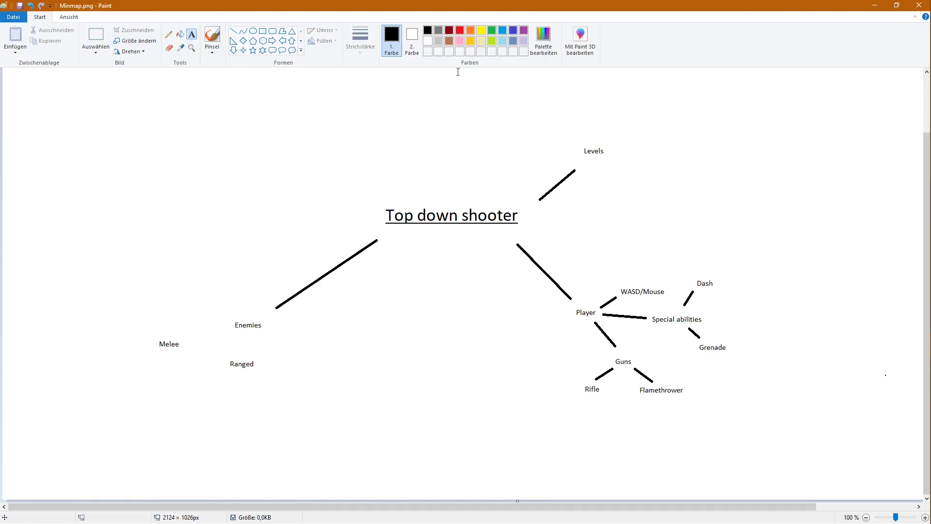
drag(632, 126, 712, 165)
text(Multiple r)
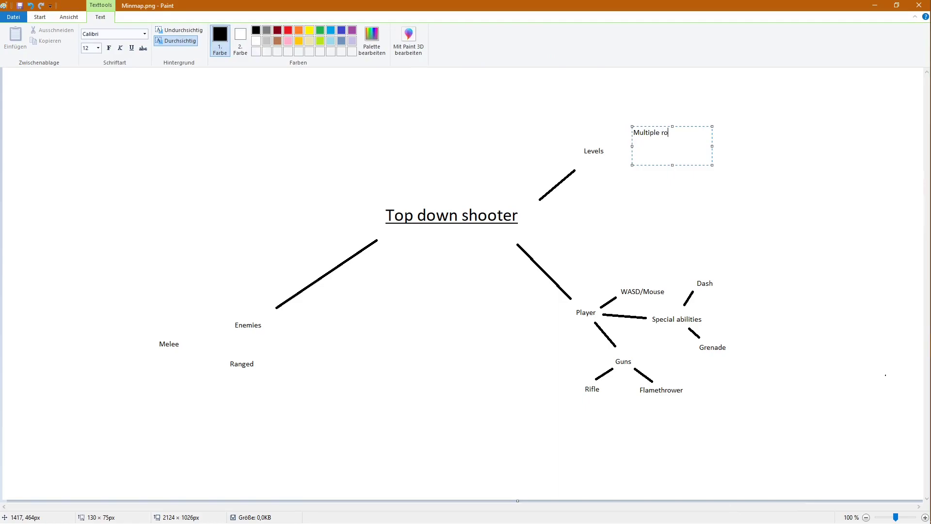
text(oms)
click(613, 239)
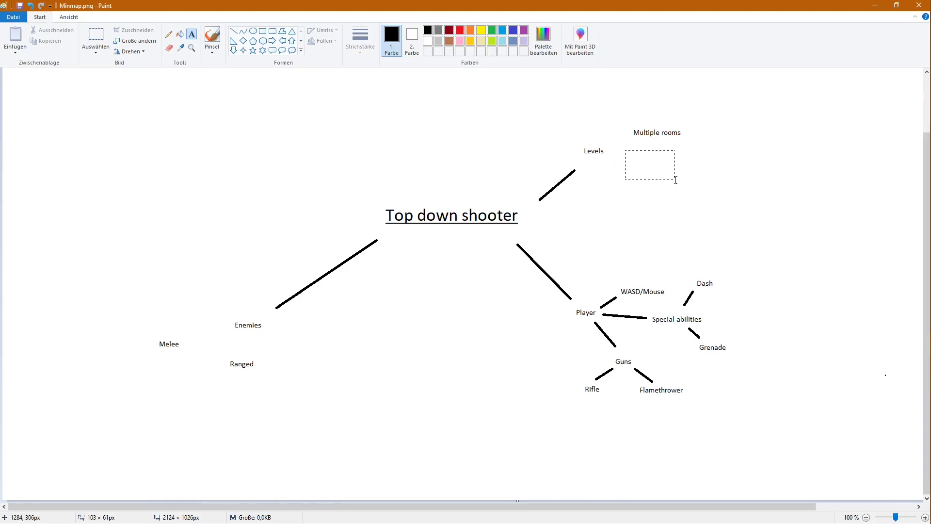
Add a 'Score points' label and move it to the lower left below Ranged
drag(624, 149, 674, 179)
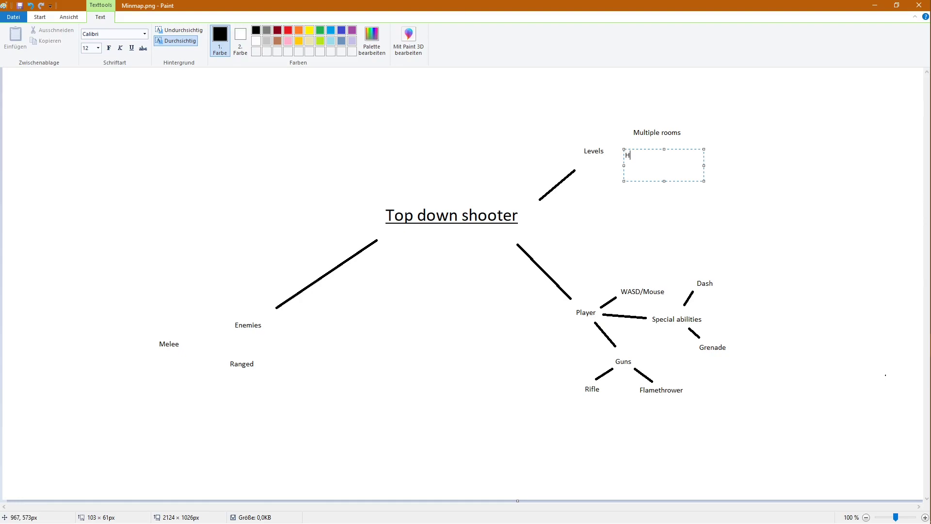
key(ctrl+a)
text(Score poi)
click(555, 224)
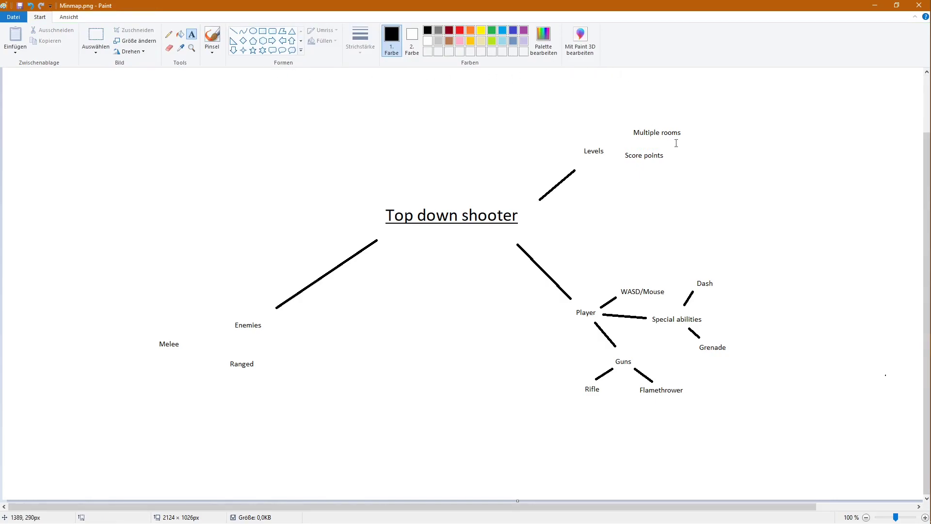
click(95, 37)
mouse_move(673, 181)
mouse_down()
mouse_move(620, 151)
mouse_move(166, 416)
mouse_up()
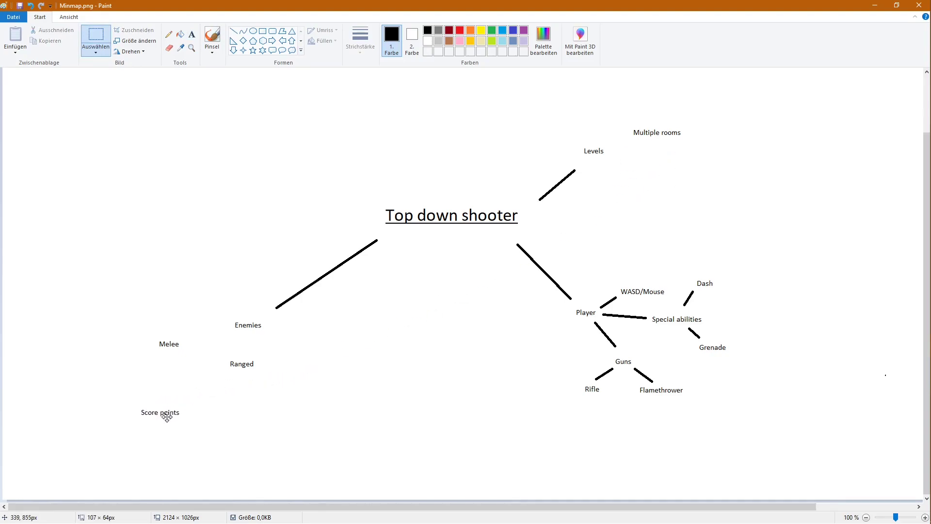
Draw lines joining Enemies to Melee and Ranged, and Levels to Multiple rooms
click(190, 35)
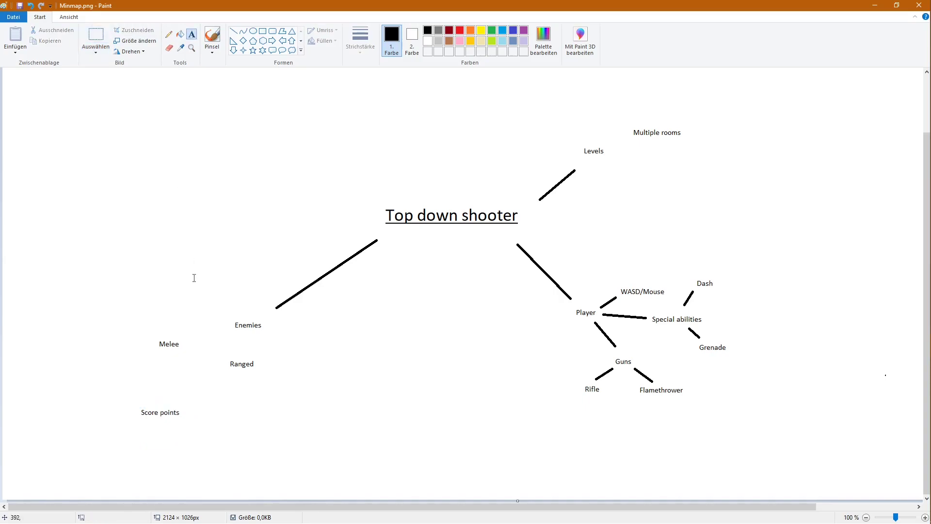
click(234, 32)
drag(221, 330, 186, 336)
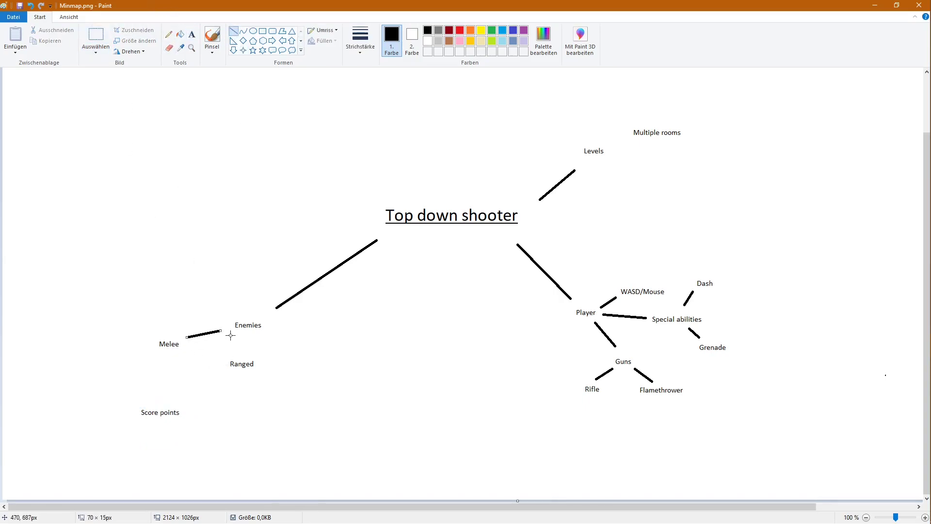
mouse_move(242, 333)
mouse_down()
mouse_move(236, 352)
mouse_move(173, 397)
mouse_up()
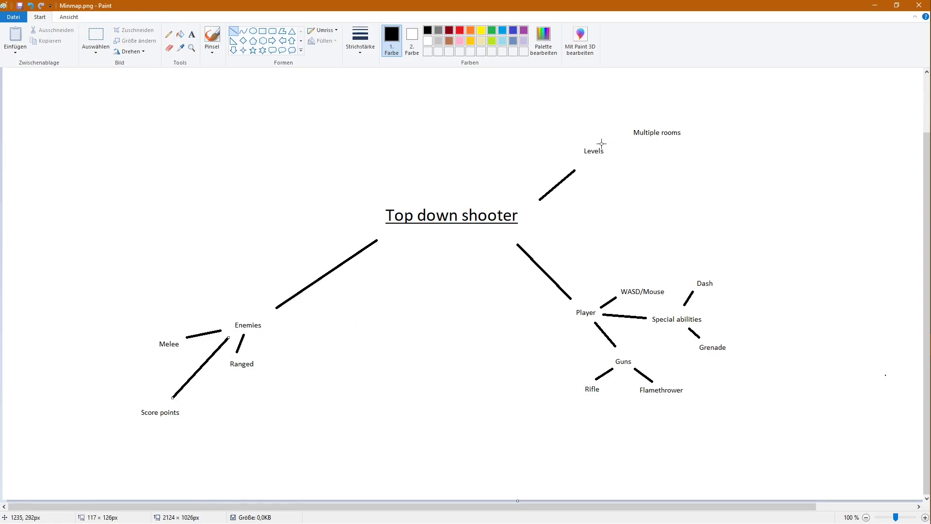
drag(601, 144, 623, 136)
Add 'Open rooms' and 'Corridors' text labels below and above Multiple rooms
click(196, 37)
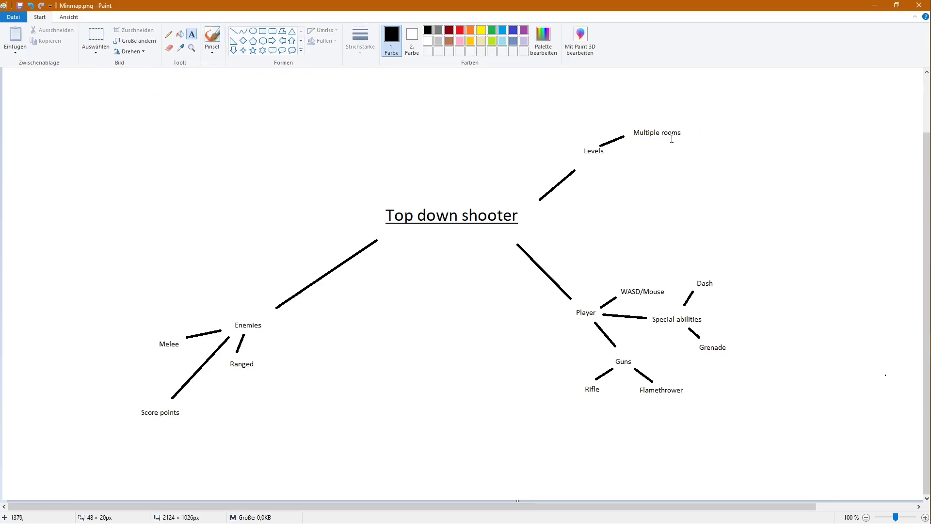
drag(665, 147, 745, 176)
text(O)
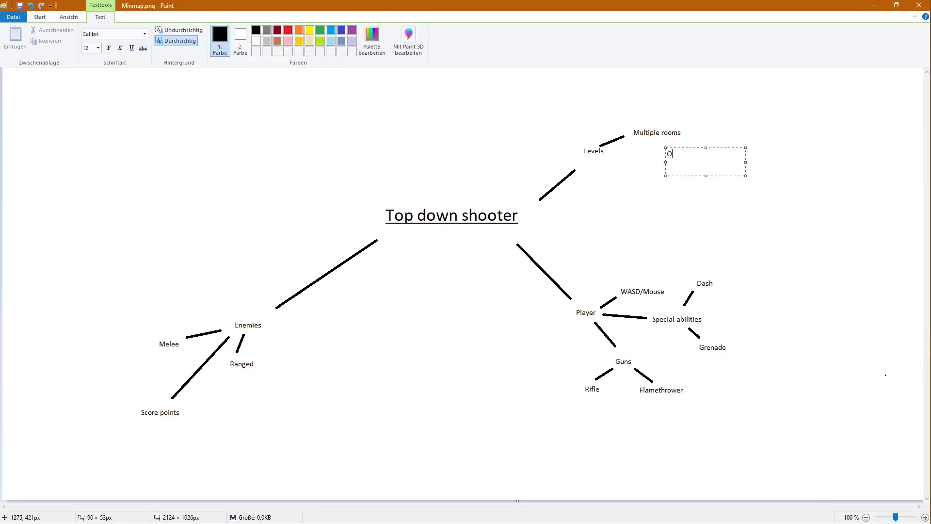
text(pen rooms)
click(740, 138)
drag(697, 112, 776, 137)
text(Corridors)
click(798, 187)
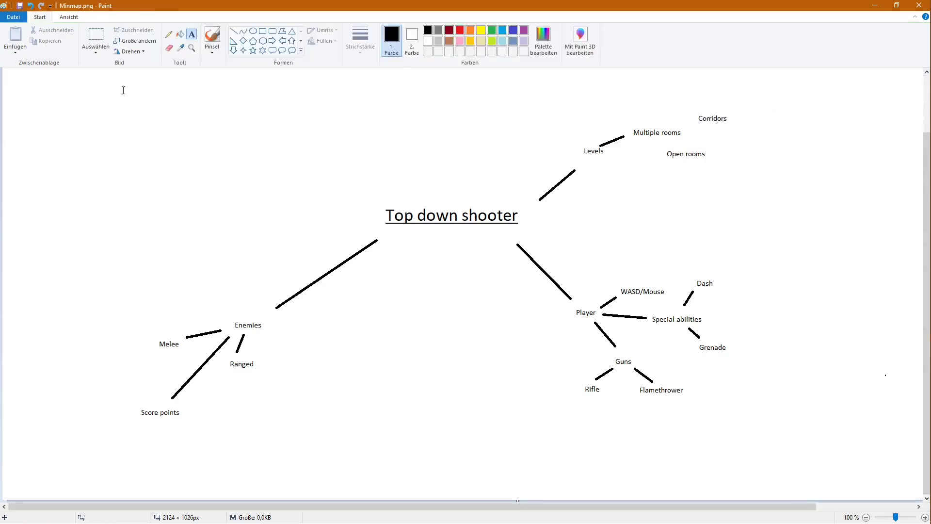
Connect Multiple rooms to Corridors with a line, then select the Open rooms label and undo a misplaced move
click(235, 33)
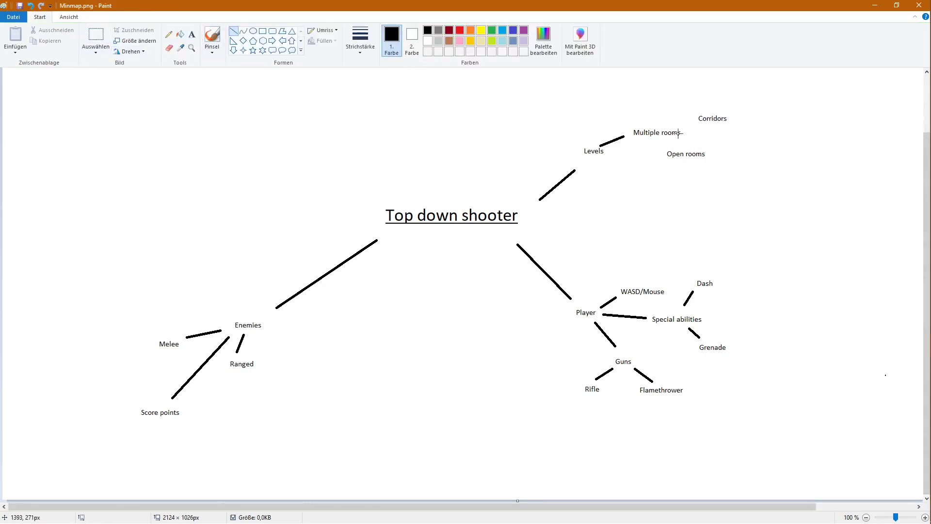
mouse_move(682, 129)
mouse_down()
mouse_move(694, 123)
mouse_move(696, 145)
mouse_up()
click(95, 39)
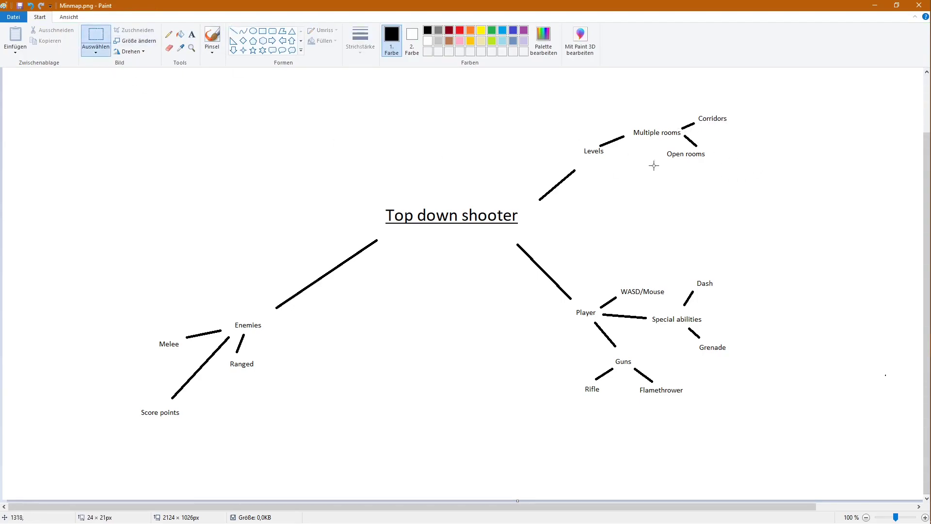
mouse_move(731, 174)
mouse_down()
mouse_move(660, 149)
mouse_move(703, 160)
mouse_up()
key(ctrl+z)
Drop the Open rooms label slightly further right
click(767, 166)
scroll(485, 264, up, 3)
scroll(422, 271, down, 3)
Save the mind map as Minmap.png in the Godot\Top-down-shooter folder
click(13, 18)
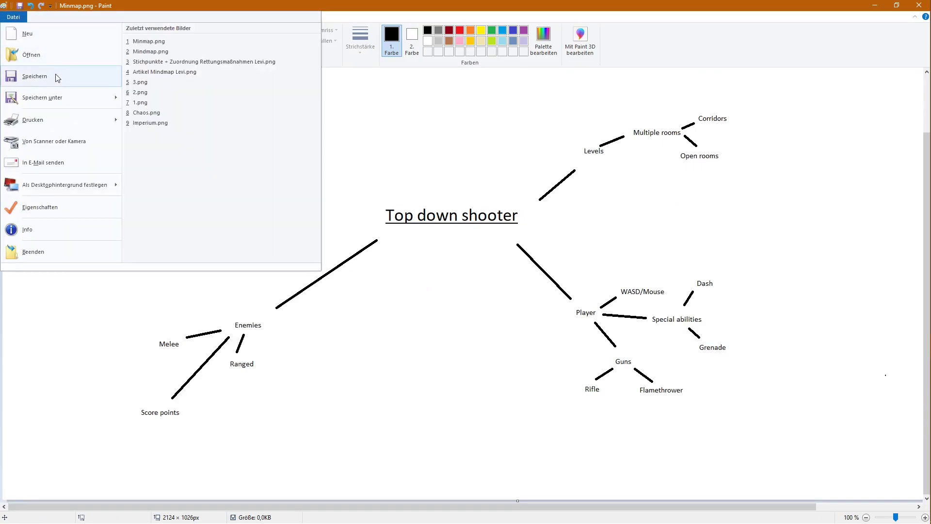
click(56, 95)
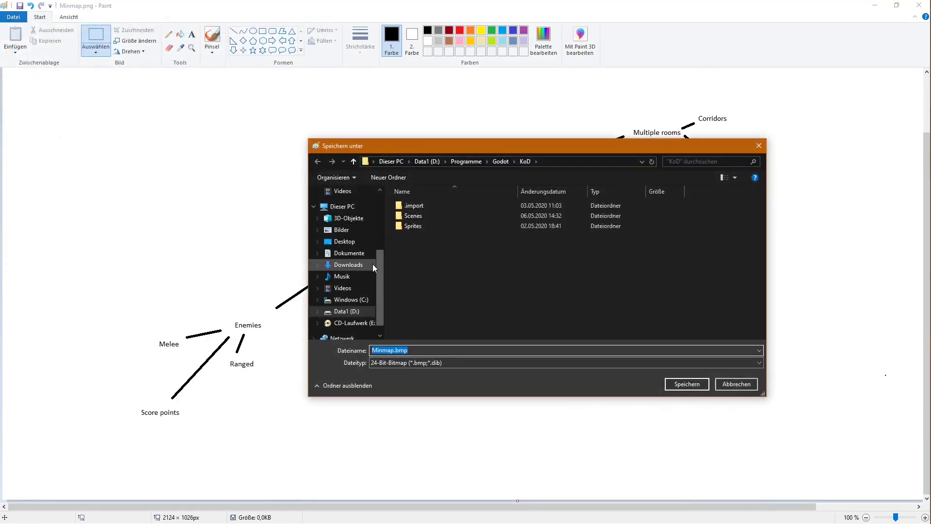
click(500, 161)
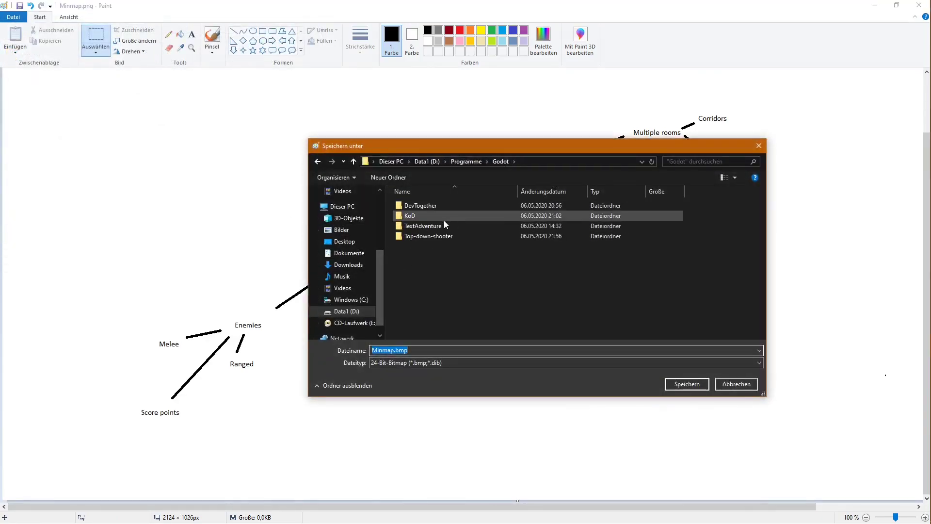
double_click(446, 237)
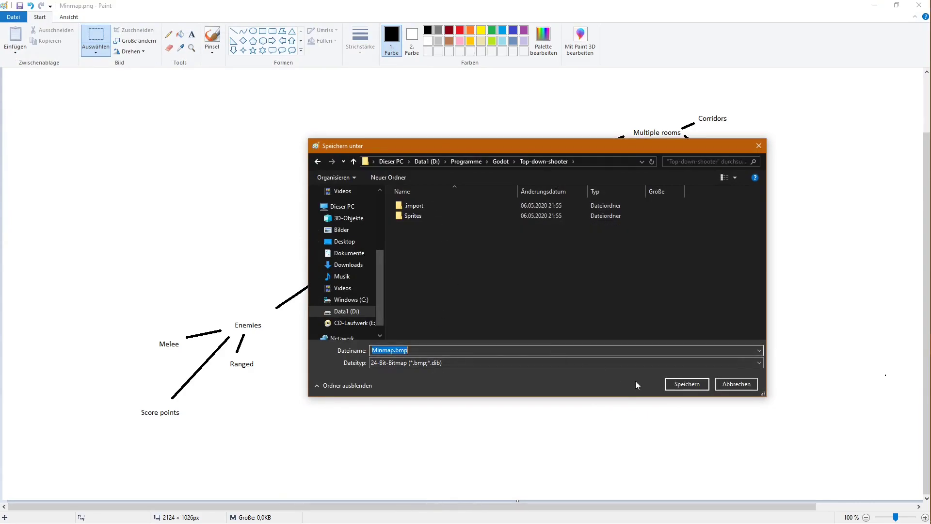
click(444, 351)
key(BackSpace)
key(BackSpace)
key(BackSpace)
text(png)
click(686, 383)
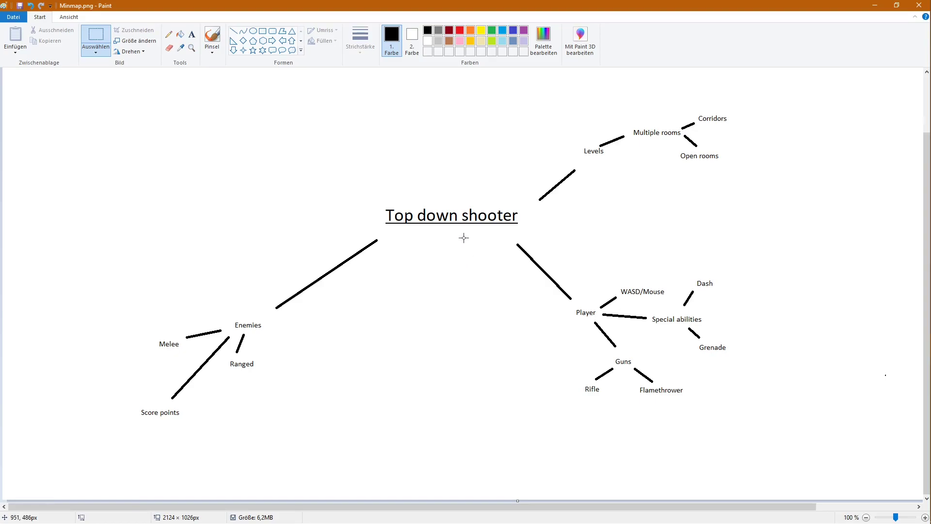
Crop the canvas to 1590 × 908 px, shift the mind map up-left to fit, and bring up Godot
ctrl+scroll(464, 237, down, 1)
drag(519, 320, 389, 290)
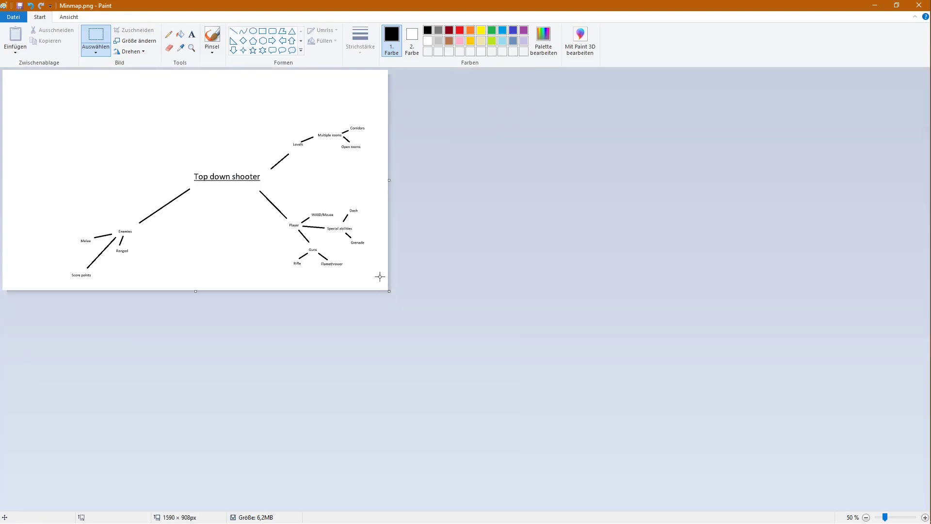
ctrl+scroll(374, 274, up, 1)
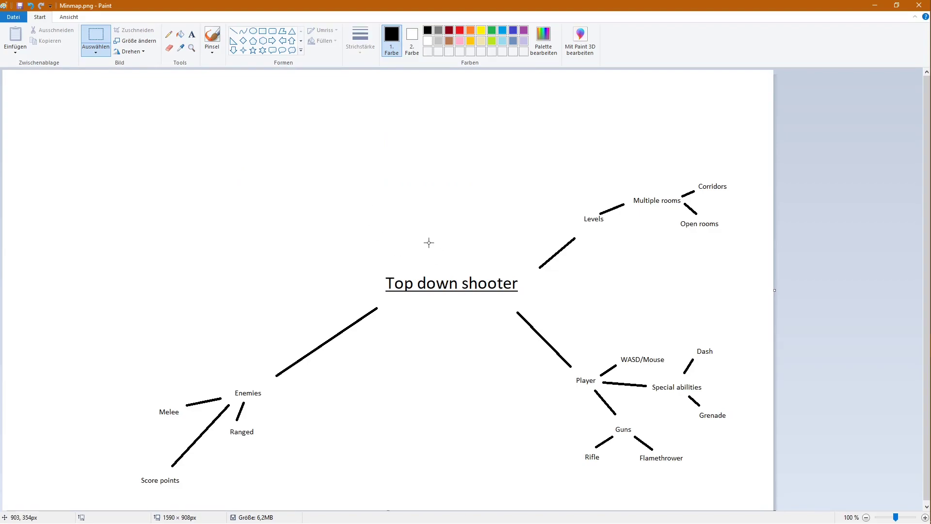
drag(106, 110, 736, 496)
drag(610, 407, 527, 365)
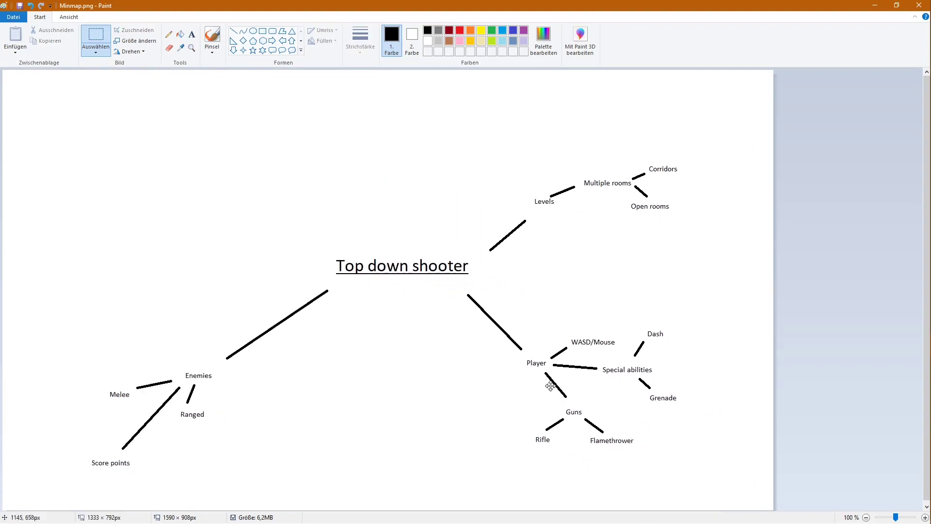
click(712, 306)
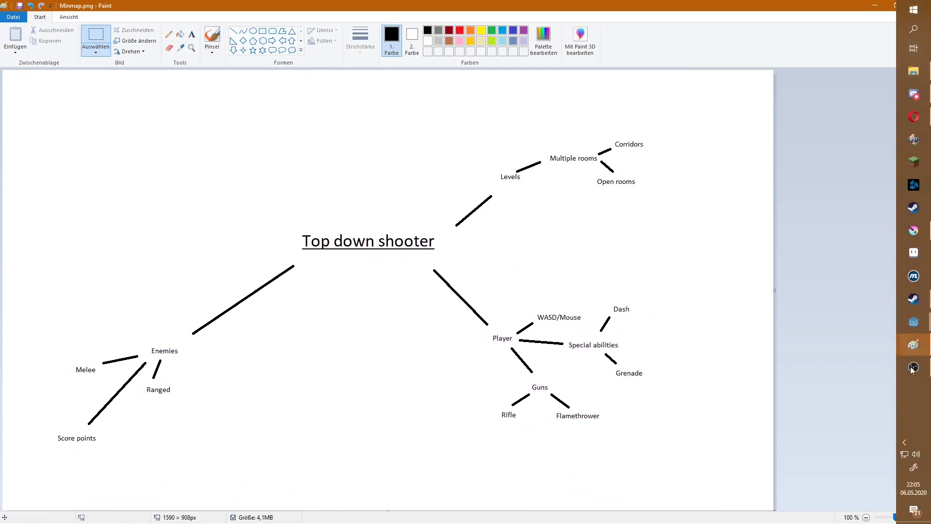
click(913, 330)
Return to Godot, undo to restore the Level Node2D root, and recentre the 2D view
click(860, 364)
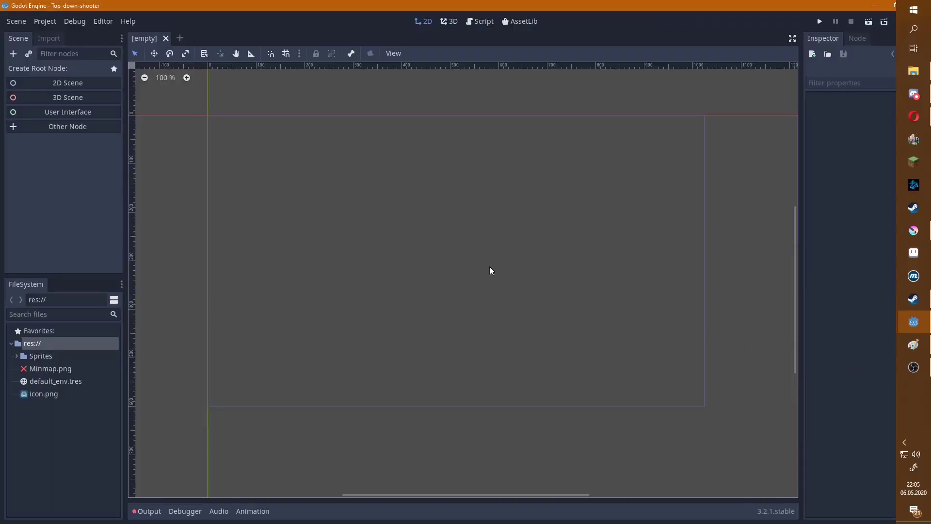
key(ctrl+z)
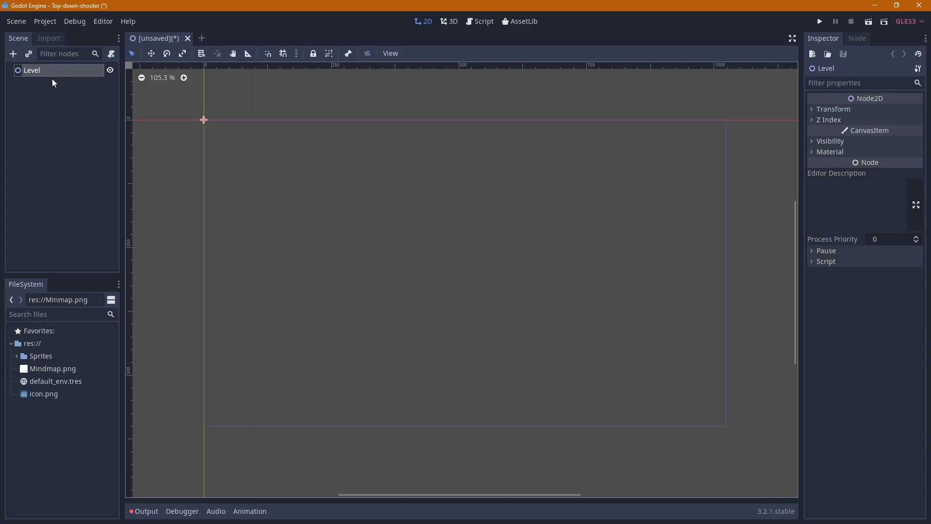
middle_drag(273, 130, 462, 266)
scroll(461, 265, down, 1)
middle_drag(457, 266, 434, 245)
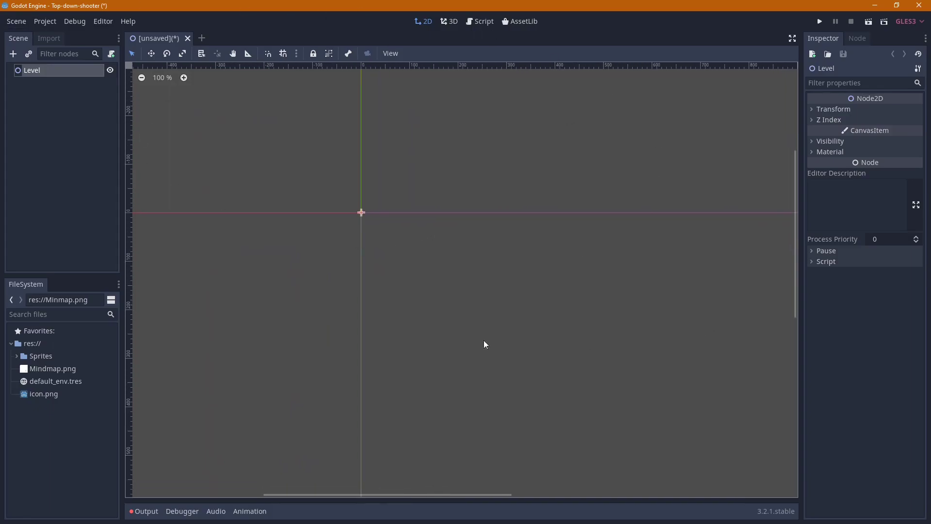
scroll(454, 222, down, 1)
mouse_move(453, 221)
middle_down()
mouse_move(409, 213)
mouse_move(409, 241)
mouse_move(422, 252)
mouse_move(445, 246)
mouse_move(444, 262)
middle_up()
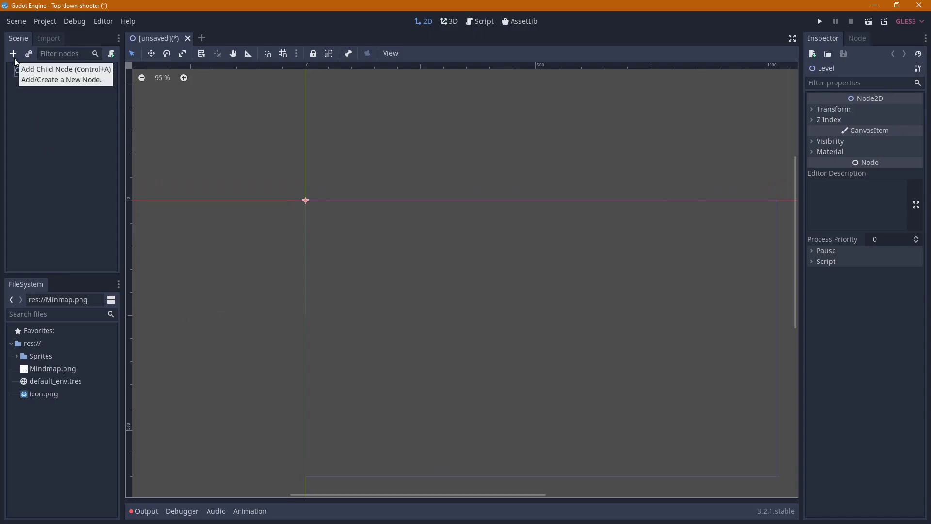
Add a TileMap child node under Level
click(13, 54)
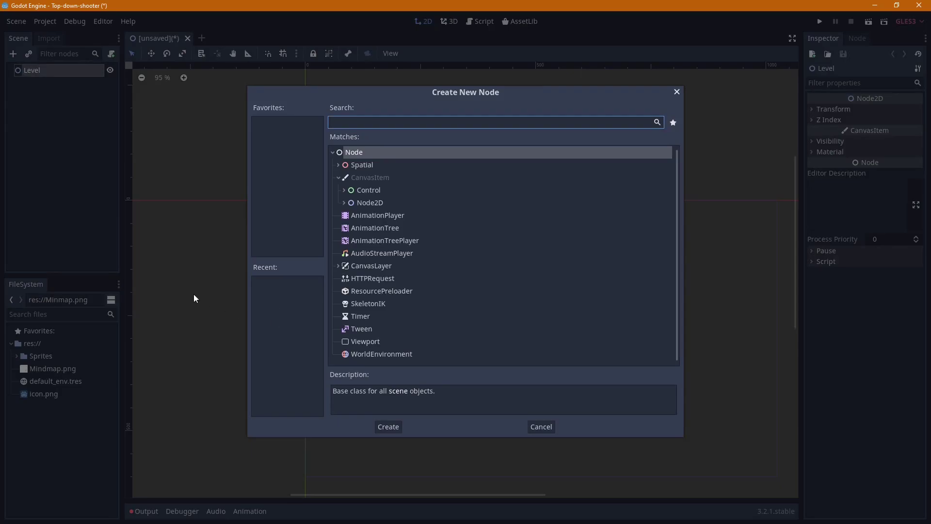
text(tiles)
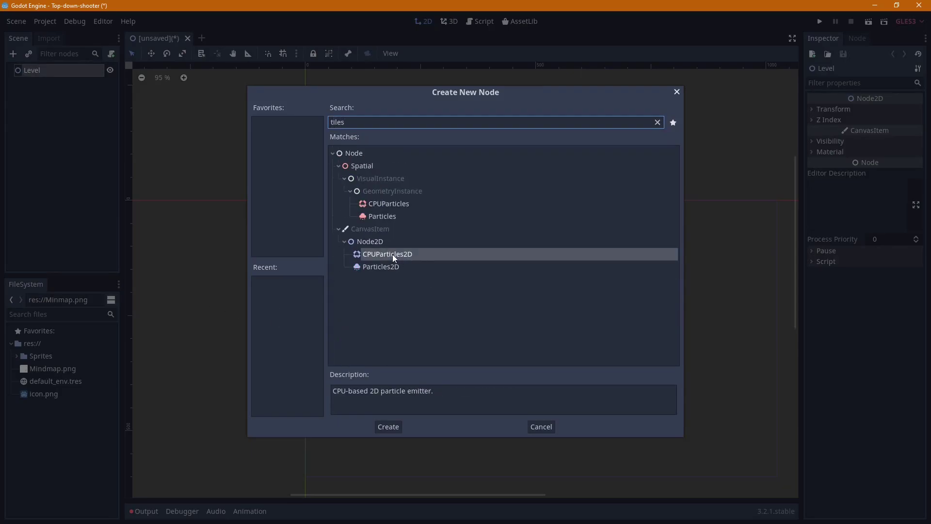
key(BackSpace)
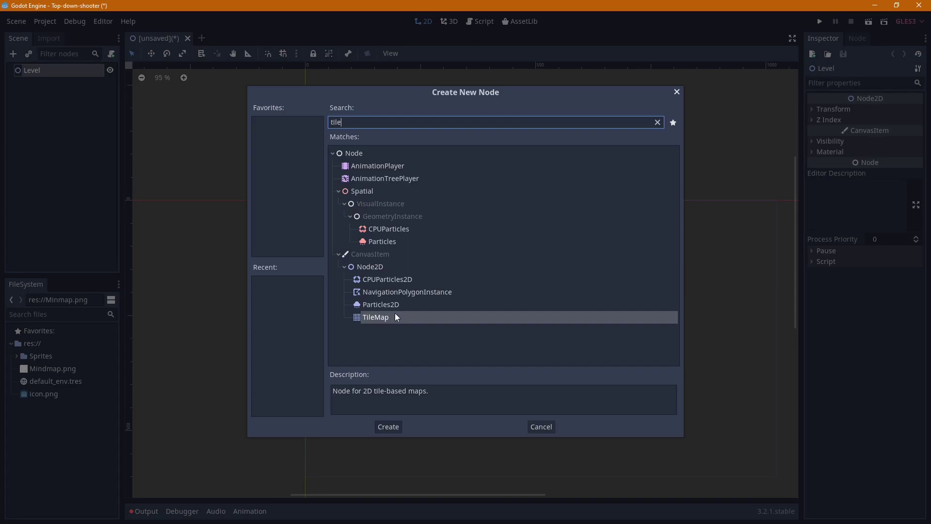
click(388, 316)
double_click(388, 316)
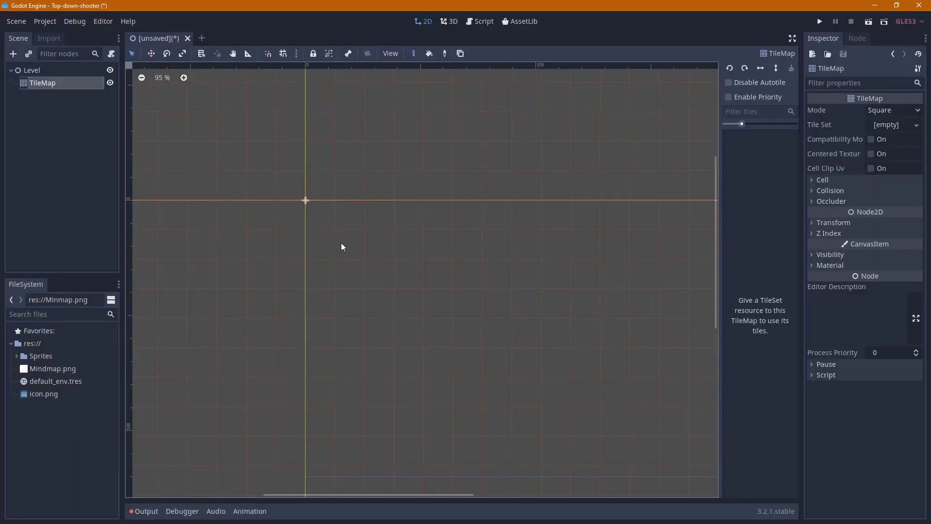
middle_drag(340, 247, 348, 258)
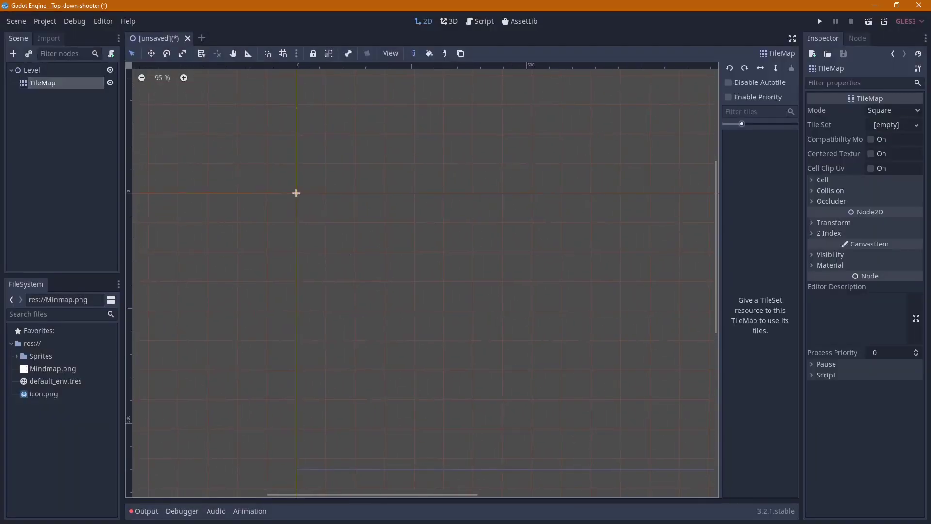
Load the tileset from res://Sprites/Tilemaps into the TileMap's Tile Set property
click(891, 125)
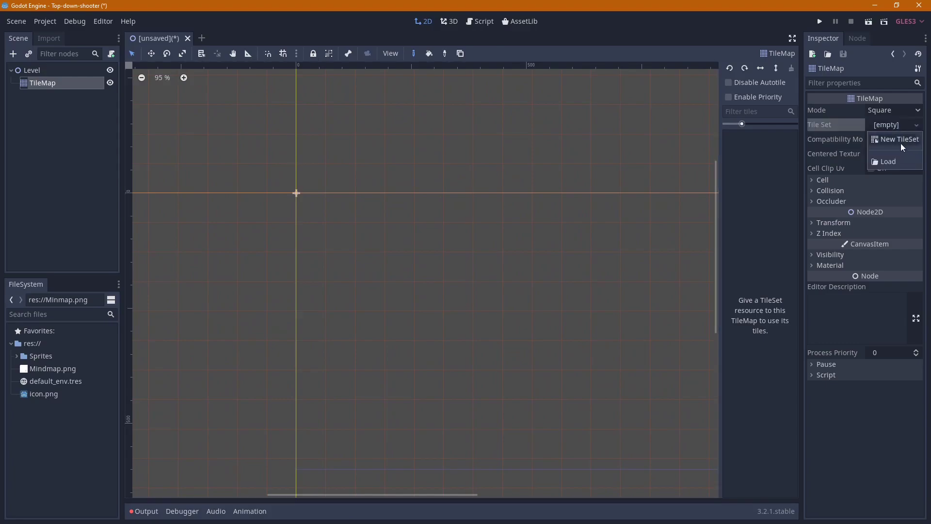
click(893, 161)
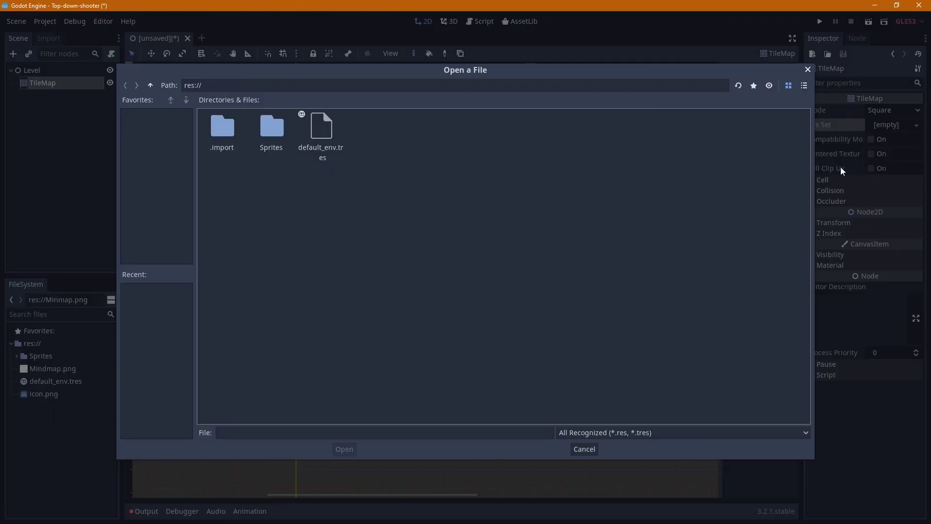
double_click(279, 127)
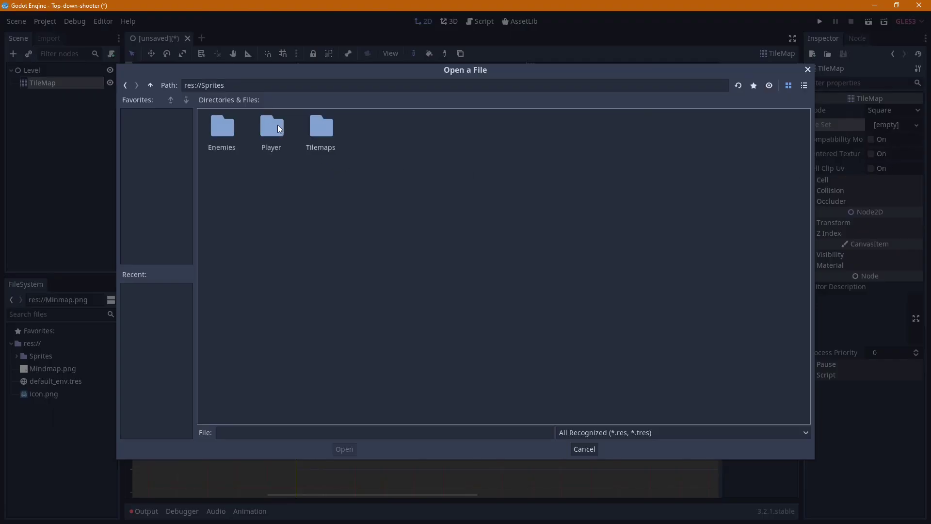
double_click(324, 132)
double_click(234, 132)
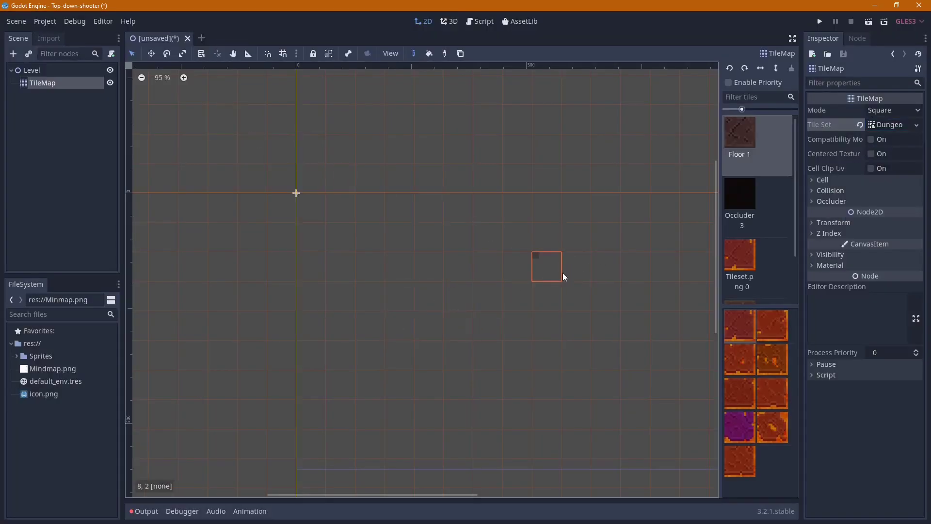
Browse the tile palette and choose Floor 1 as the tile to paint
scroll(749, 263, down, 2)
scroll(749, 257, up, 2)
scroll(749, 255, down, 1)
scroll(750, 255, up, 1)
click(755, 253)
scroll(748, 205, down, 2)
click(755, 253)
click(756, 199)
click(758, 245)
scroll(760, 390, down, 1)
scroll(760, 389, down, 1)
scroll(760, 389, down, 1)
scroll(758, 375, down, 1)
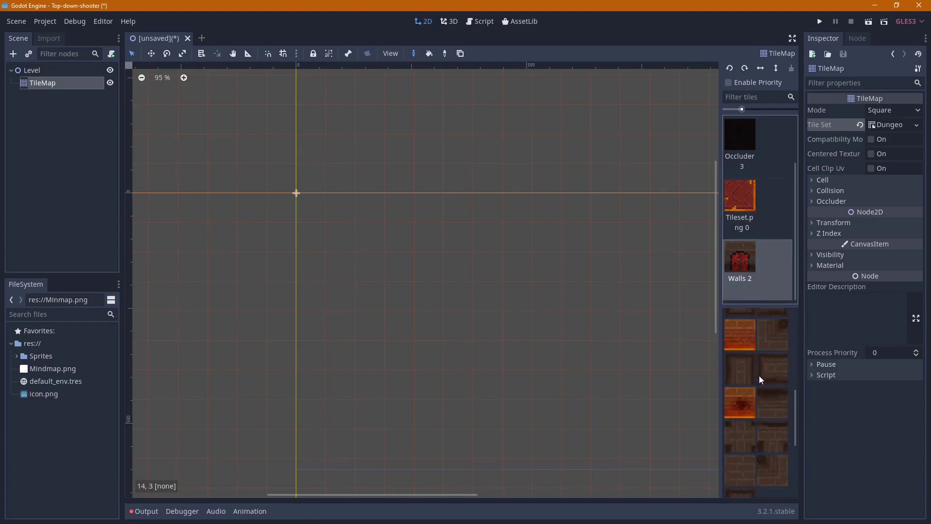
click(754, 208)
click(755, 146)
scroll(754, 142, up, 2)
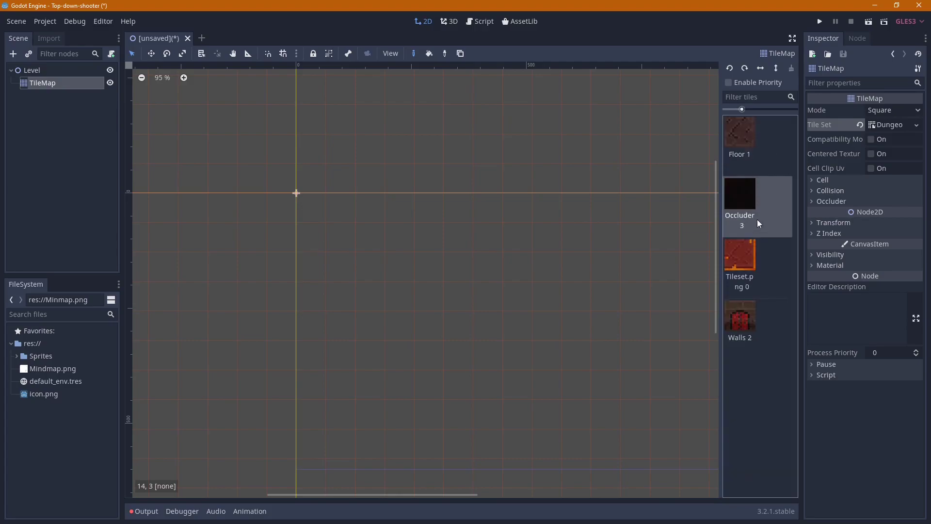
click(746, 140)
scroll(465, 282, down, 1)
mouse_move(365, 262)
middle_down()
mouse_move(326, 250)
mouse_move(454, 291)
middle_up()
scroll(374, 262, up, 4)
scroll(374, 263, up, 1)
Set the TileMap's Cell Size to 16 × 16
click(822, 179)
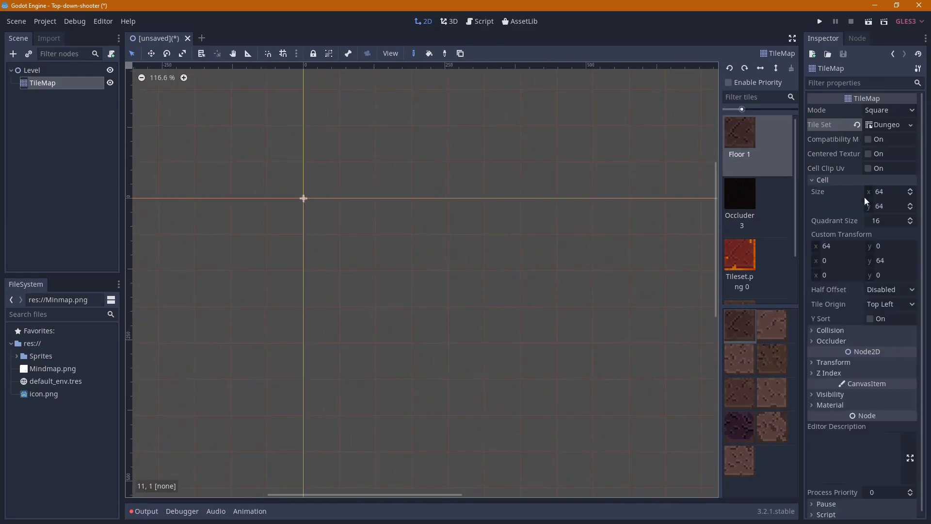
click(872, 191)
text(16)
key(Tab)
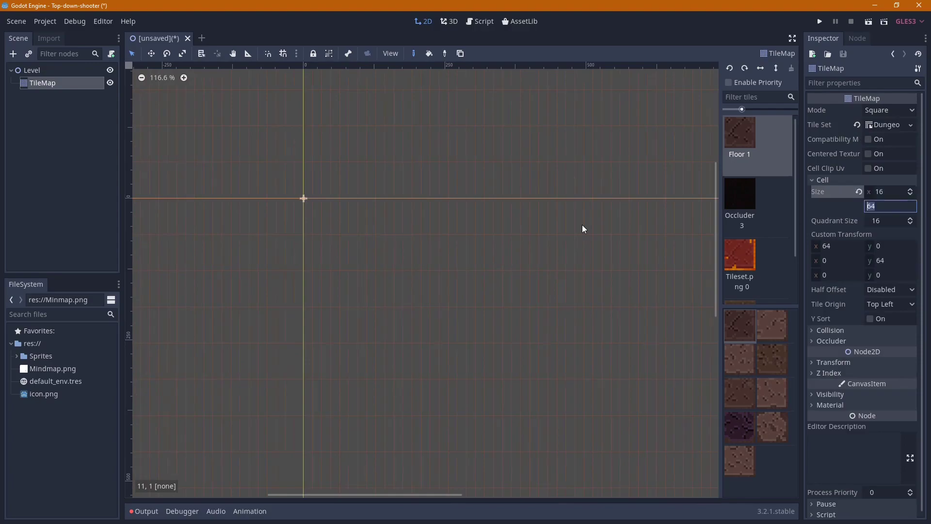
text(16)
key(Return)
Drag-paint Floor 1 tiles in several strokes until the origin patch is a filled rectangle
scroll(378, 222, up, 3)
scroll(304, 197, up, 3)
mouse_move(303, 191)
mouse_down()
mouse_move(338, 188)
mouse_move(283, 202)
mouse_up()
middle_drag(282, 201, 519, 304)
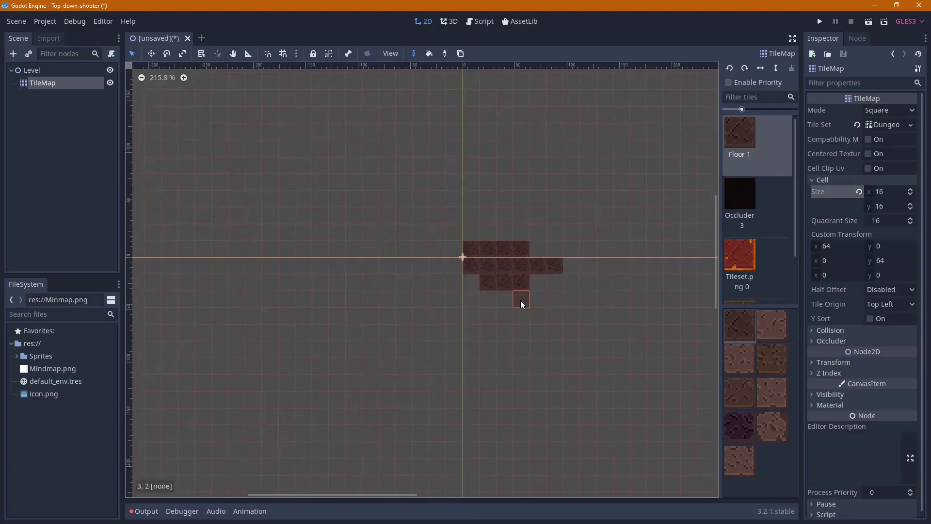
mouse_move(519, 303)
mouse_down()
mouse_move(434, 244)
mouse_move(450, 272)
mouse_move(507, 259)
mouse_move(526, 243)
mouse_up()
drag(454, 299, 478, 295)
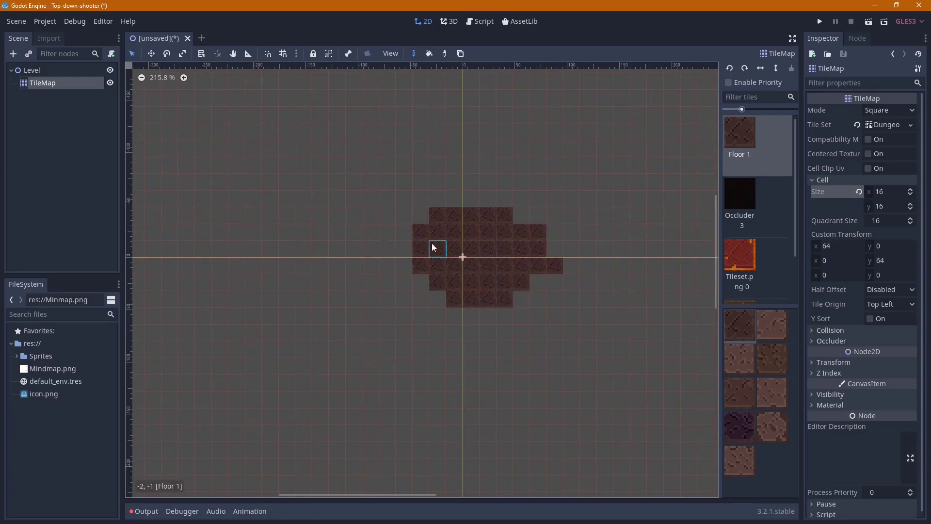
middle_drag(546, 296, 542, 335)
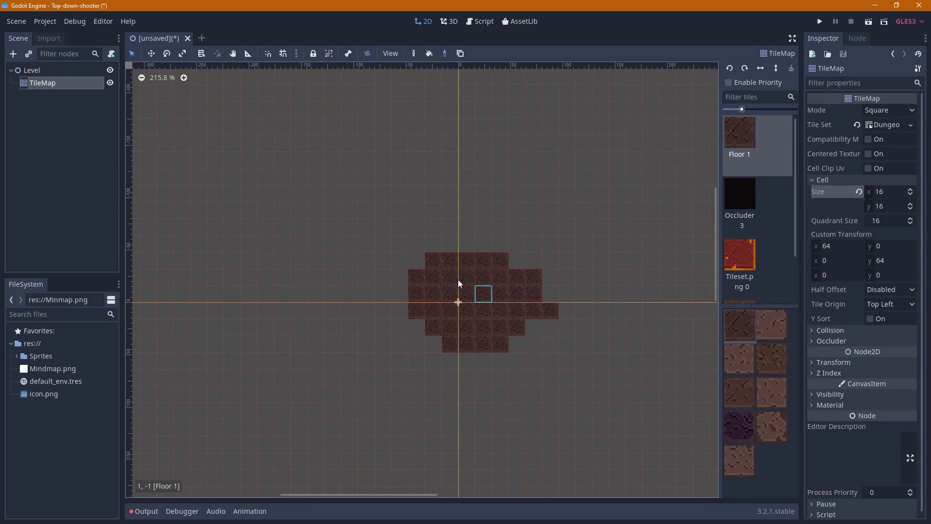
mouse_move(535, 335)
mouse_down()
mouse_move(548, 339)
mouse_move(440, 281)
mouse_move(399, 245)
mouse_up()
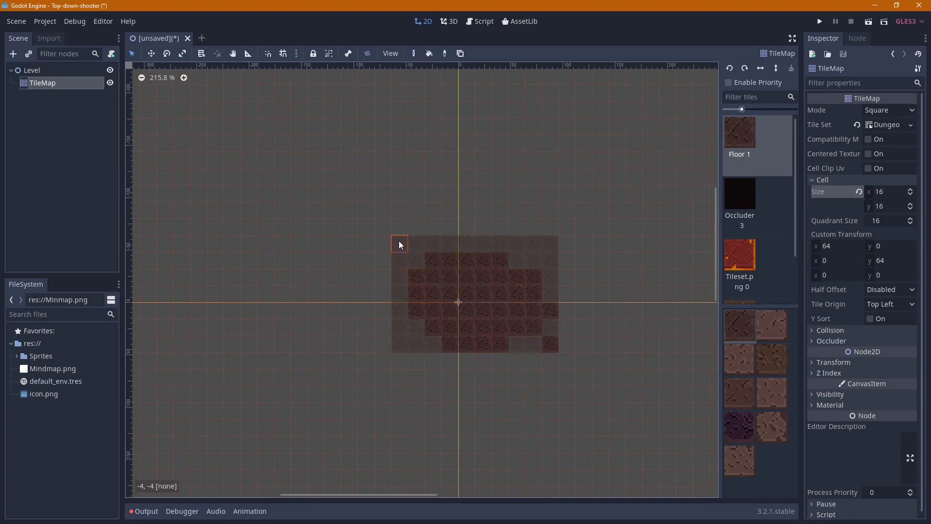
scroll(575, 354, up, 1)
With Walls 2, place a red door and paint brick wall along the floor's top edge
scroll(752, 233, down, 2)
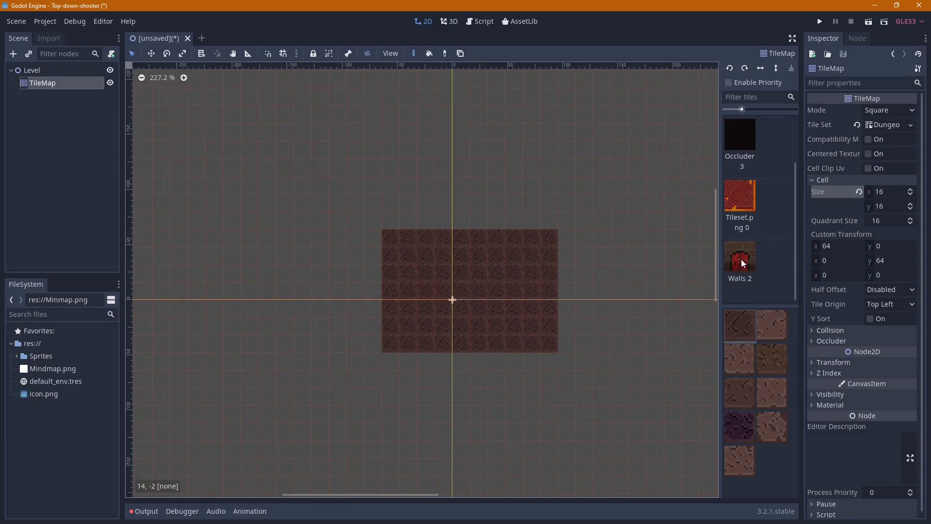
click(739, 259)
scroll(412, 261, up, 5)
scroll(424, 211, up, 1)
click(428, 209)
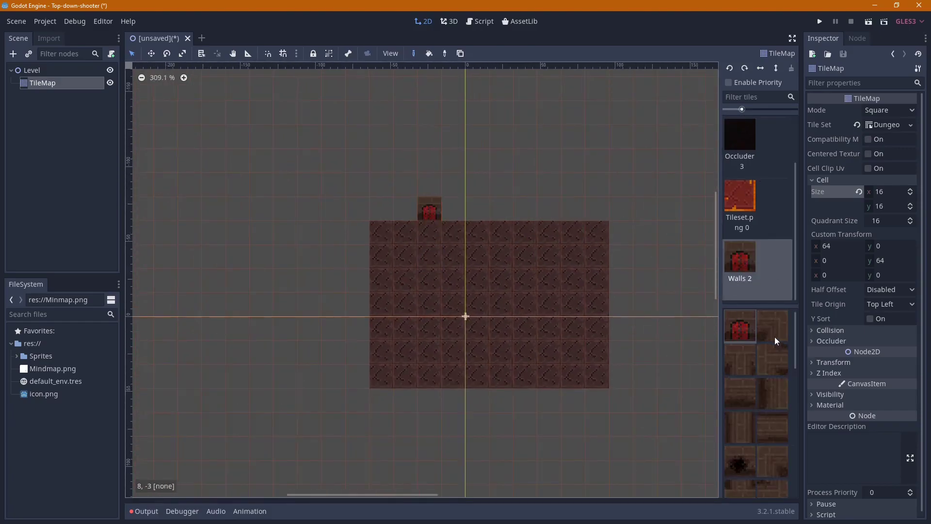
click(400, 209)
scroll(504, 256, up, 1)
drag(448, 207, 567, 207)
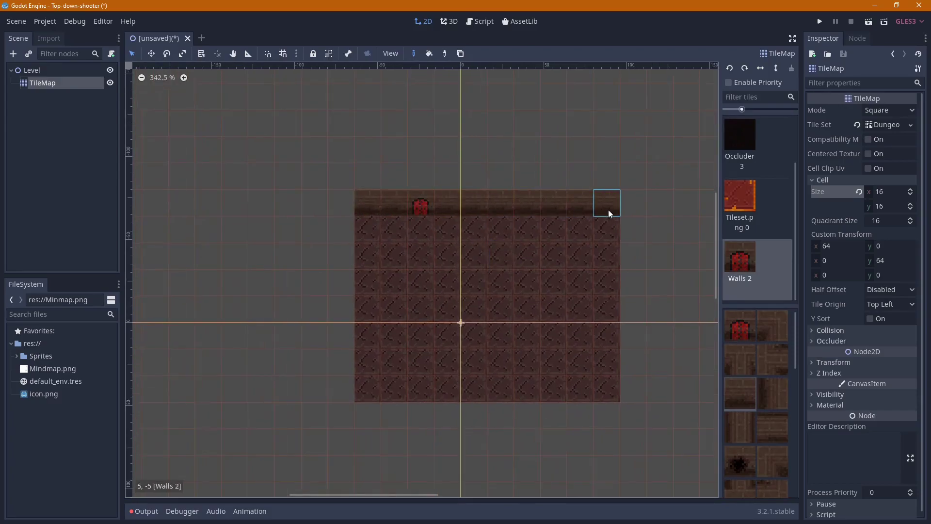
Scroll the tile palette to pick another wall tile and adjust the map view
scroll(758, 409, down, 1)
scroll(757, 409, down, 1)
scroll(756, 408, down, 1)
scroll(756, 400, down, 1)
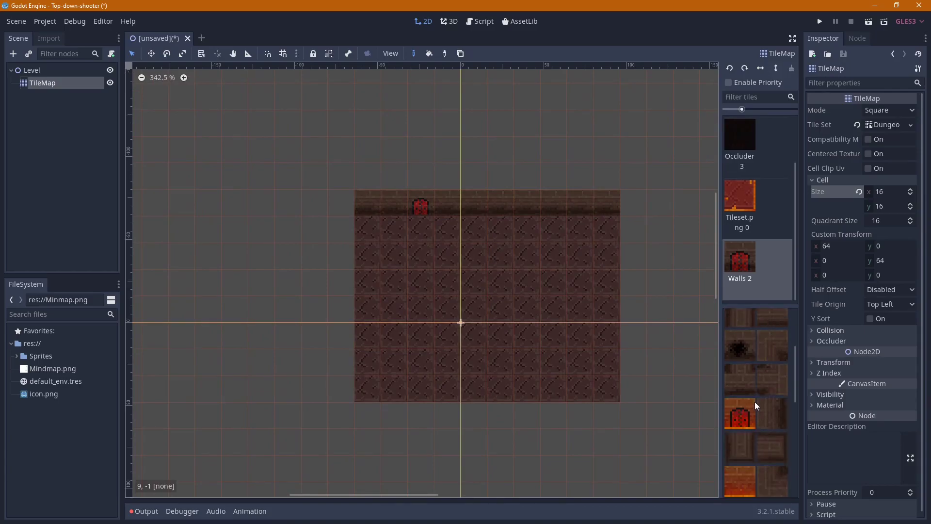
scroll(755, 402, down, 1)
scroll(755, 404, down, 1)
scroll(774, 407, down, 1)
scroll(777, 414, down, 1)
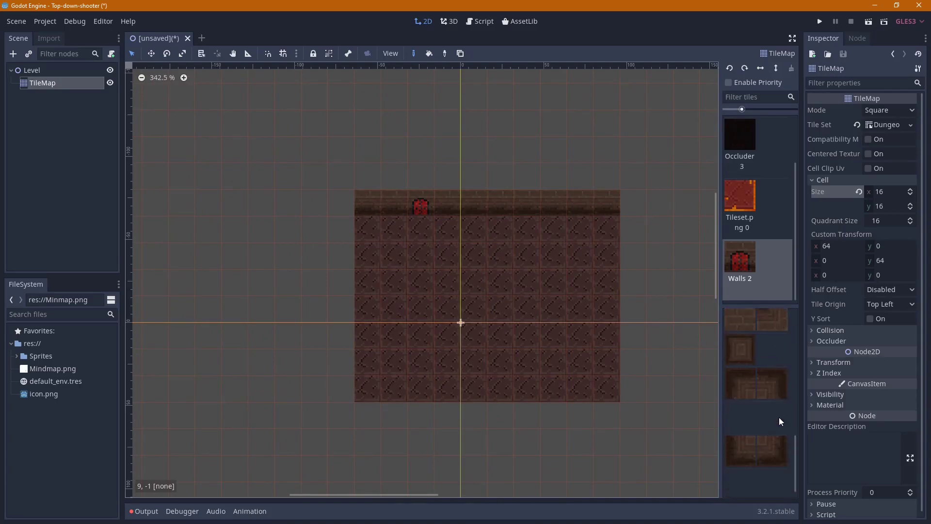
scroll(779, 417, down, 1)
scroll(777, 417, down, 1)
scroll(776, 417, down, 2)
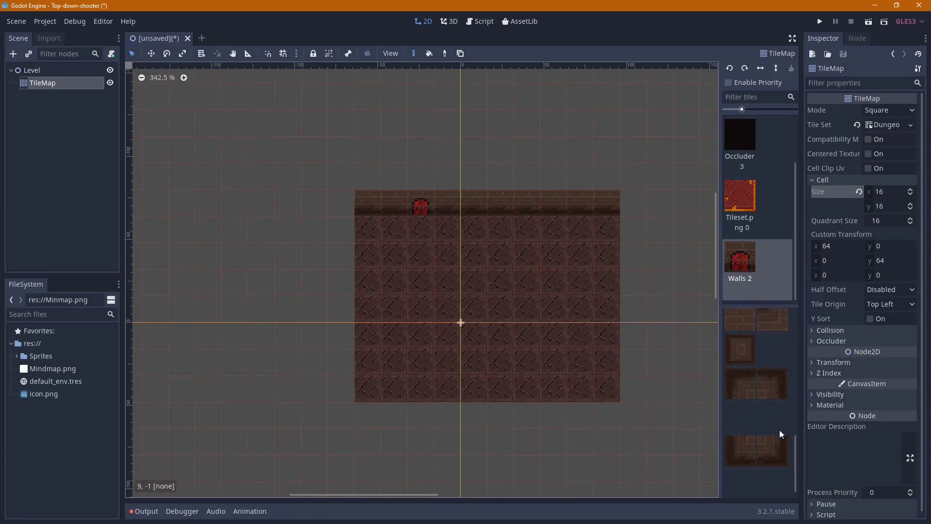
click(781, 381)
scroll(708, 349, up, 1)
scroll(707, 349, right, 1)
scroll(514, 358, down, 3)
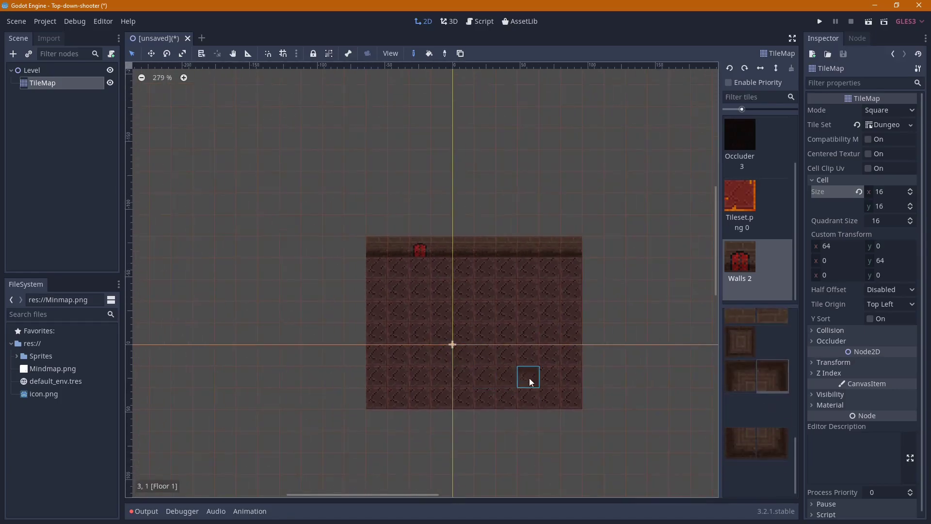
scroll(610, 368, right, 2)
scroll(529, 354, down, 4)
scroll(465, 330, up, 4)
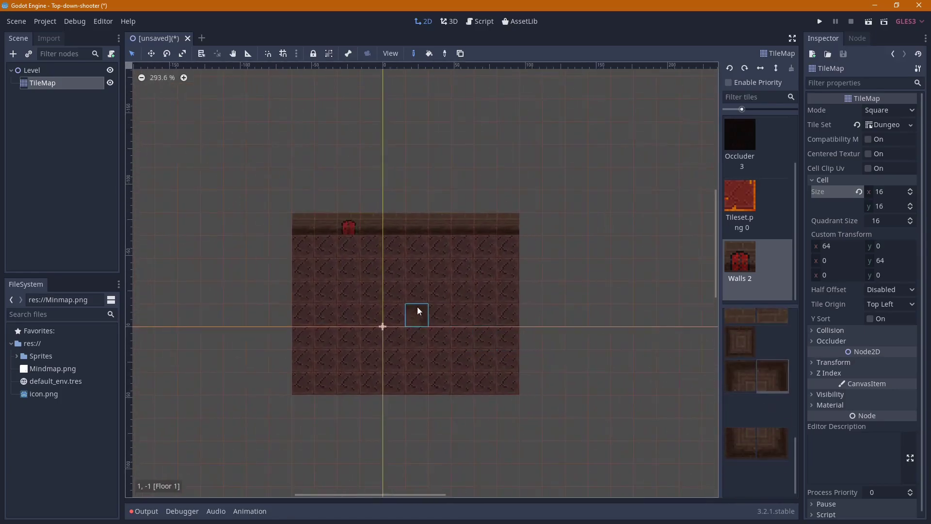
scroll(413, 312, up, 4)
middle_drag(399, 308, 400, 342)
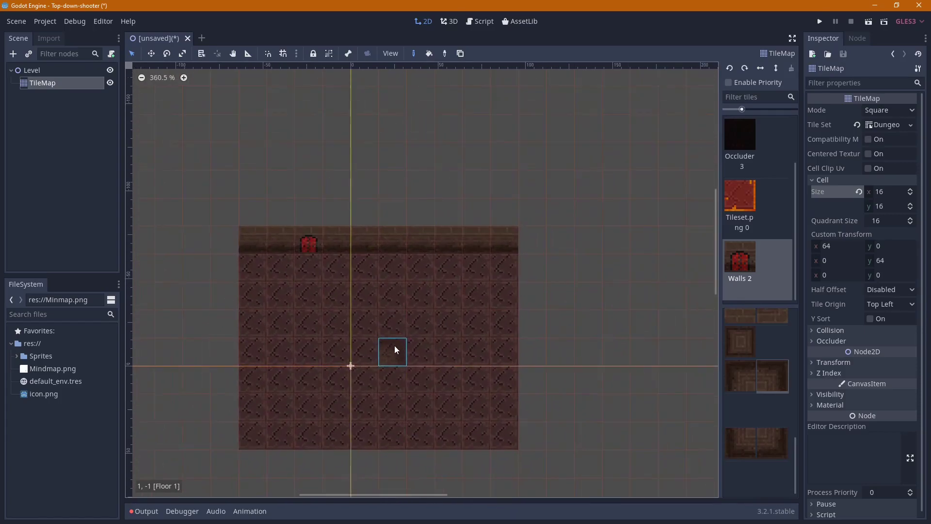
scroll(368, 363, down, 5)
scroll(461, 353, up, 1)
scroll(419, 368, up, 1)
middle_drag(419, 368, 516, 329)
scroll(757, 233, up, 2)
Reselect Floor 1 and recentre the tilemap in the view
click(747, 158)
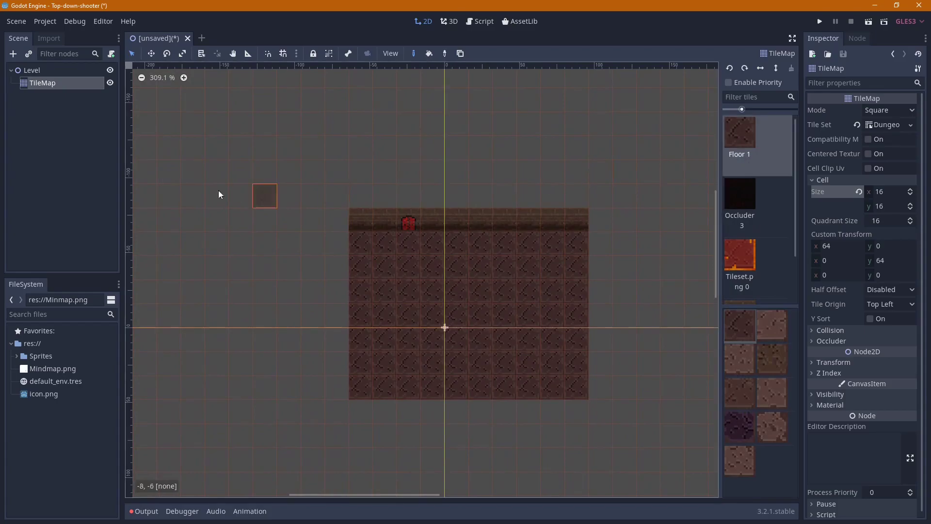
scroll(384, 377, up, 1)
scroll(473, 296, up, 3)
middle_drag(474, 296, 352, 248)
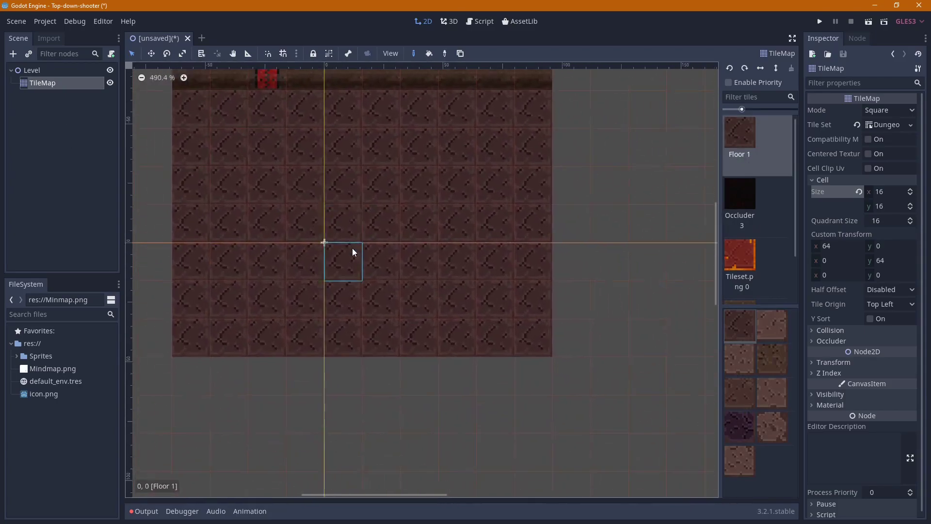
scroll(390, 286, up, 2)
scroll(403, 284, up, 1)
scroll(403, 283, up, 1)
scroll(397, 305, down, 2)
scroll(397, 304, up, 2)
scroll(376, 305, down, 1)
scroll(376, 310, up, 1)
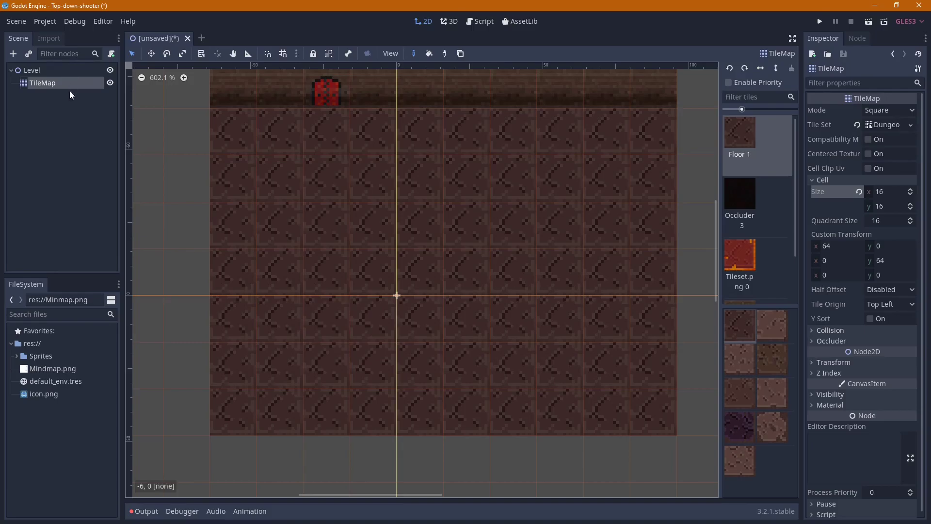
Save the level as Level.tscn inside a newly created Scenes folder
key(ctrl+s)
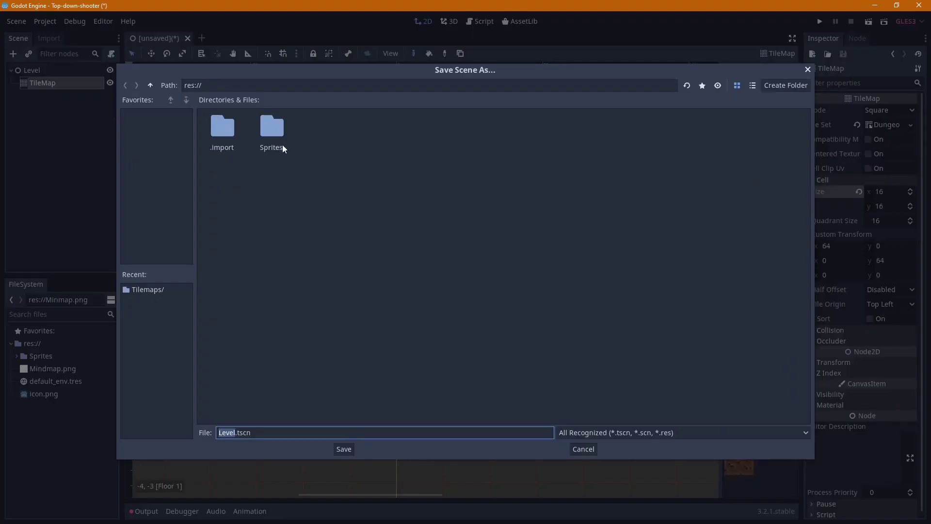
right_click(349, 250)
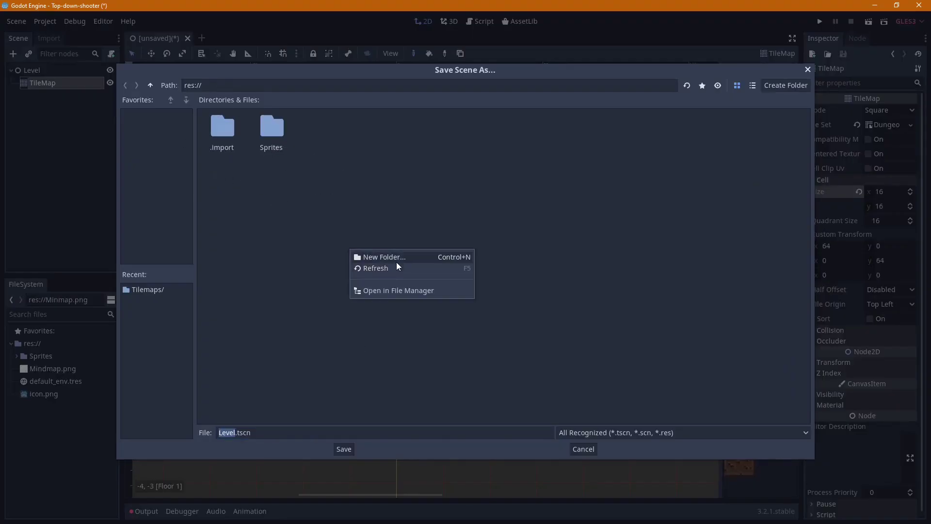
click(397, 262)
text(enes)
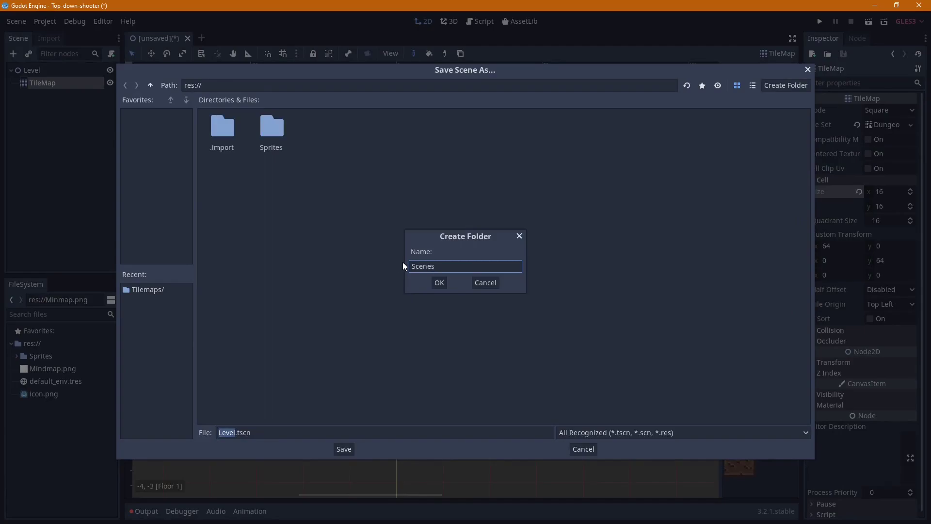
click(439, 284)
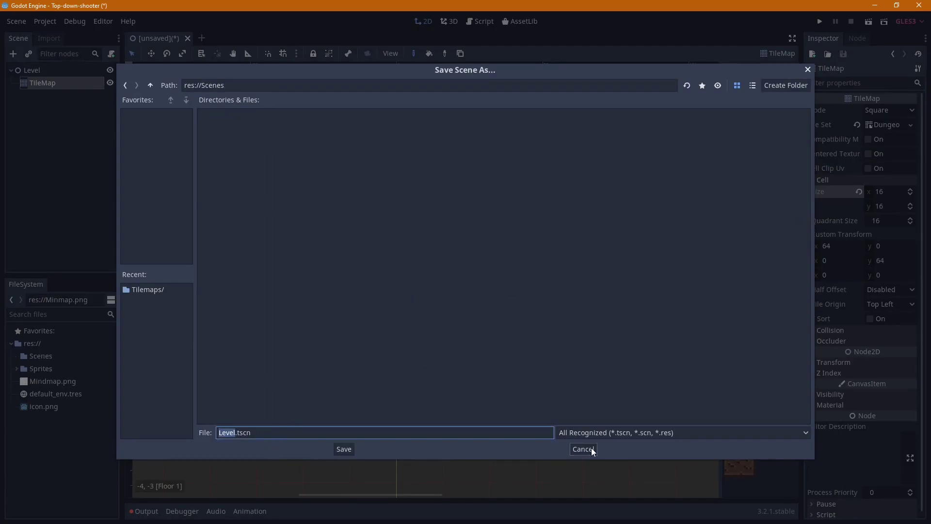
click(345, 448)
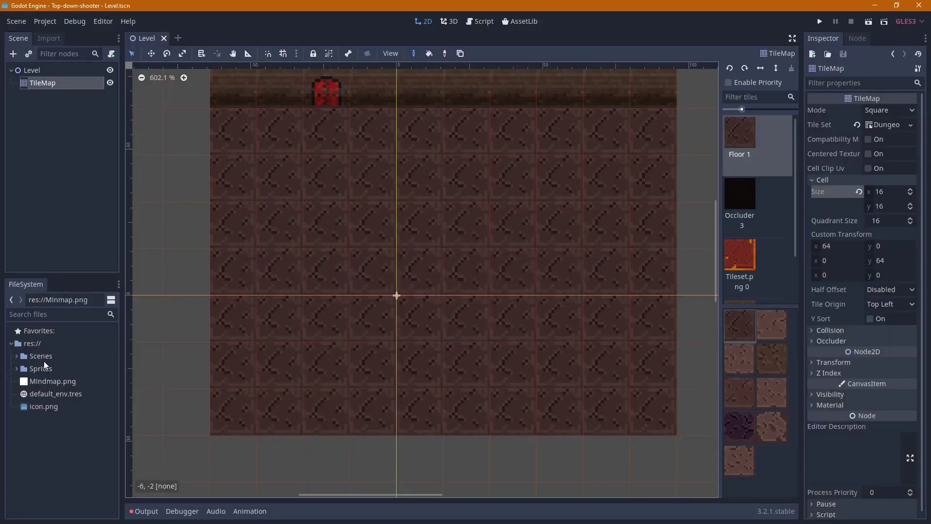
Start a new scene inside the Scenes folder from the FileSystem dock
click(13, 357)
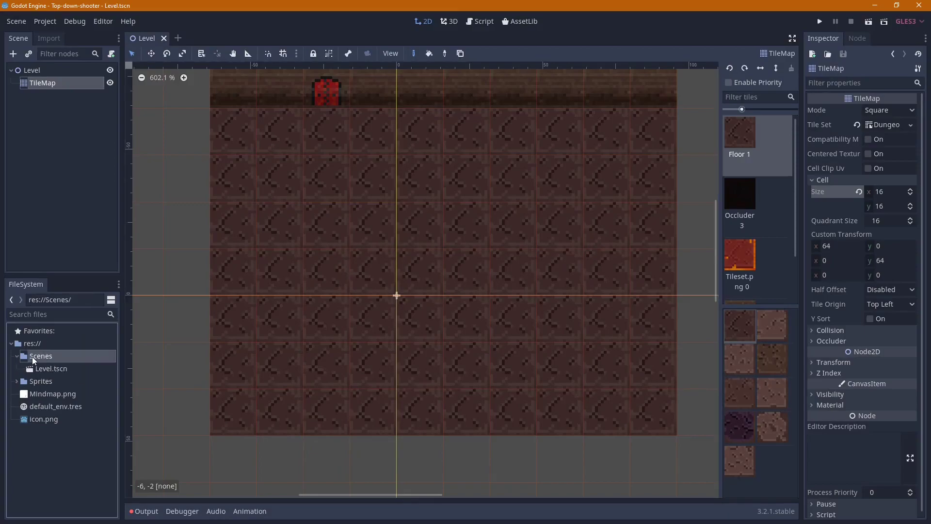
right_click(32, 356)
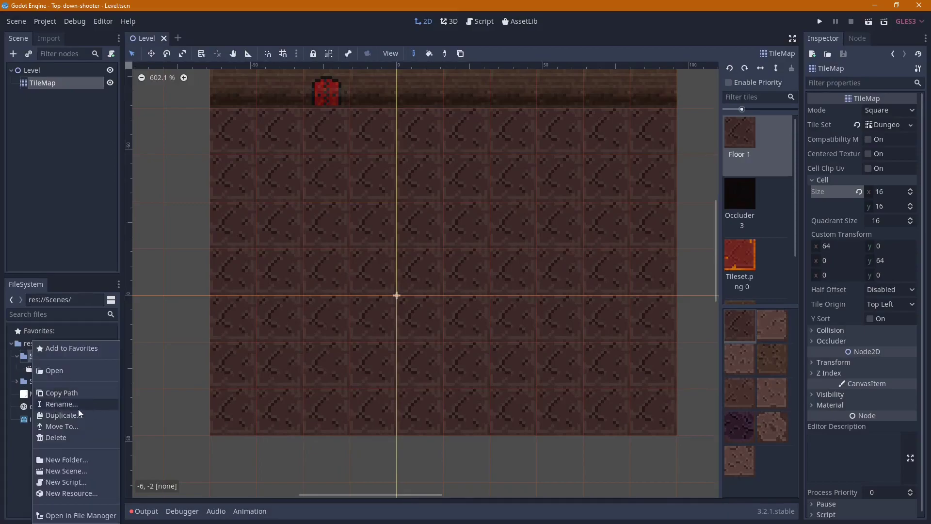
click(68, 471)
Name the new scene Player and try RigidBody2D as a custom root node
text(Player)
key(Return)
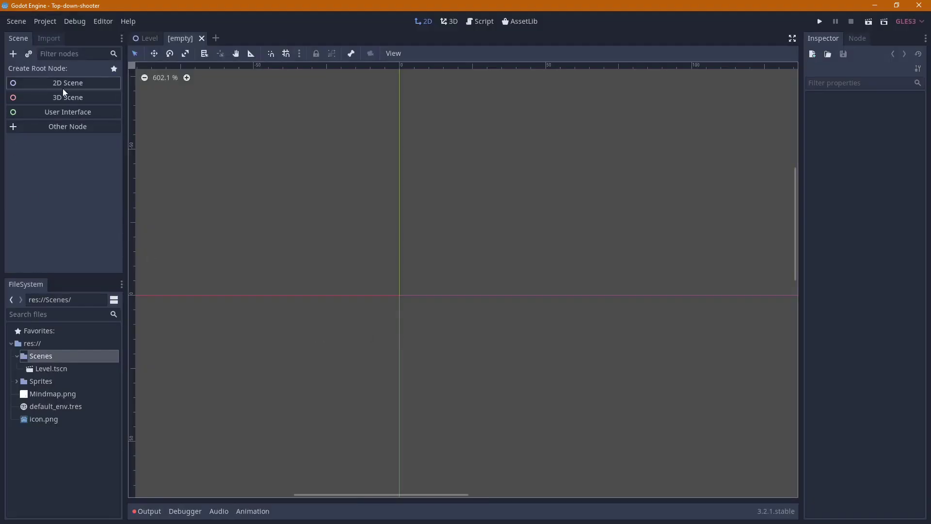
click(73, 126)
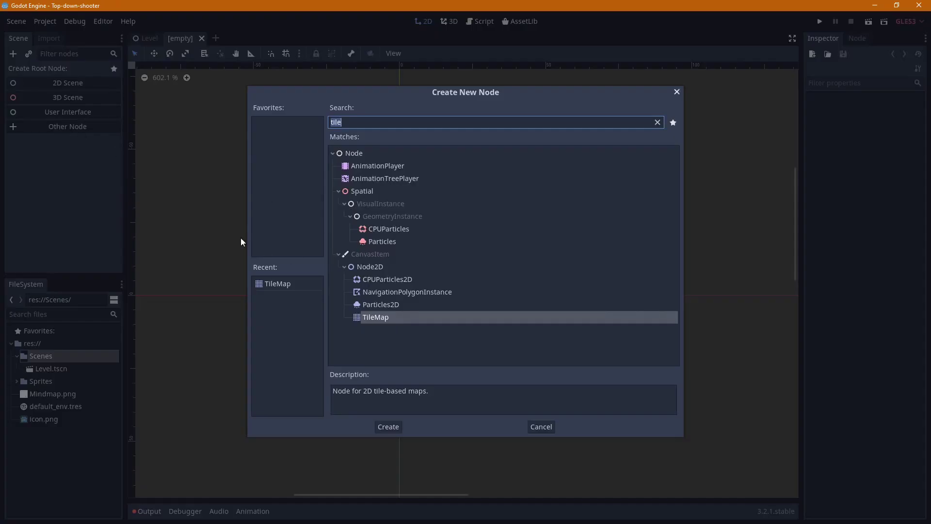
text(rigid)
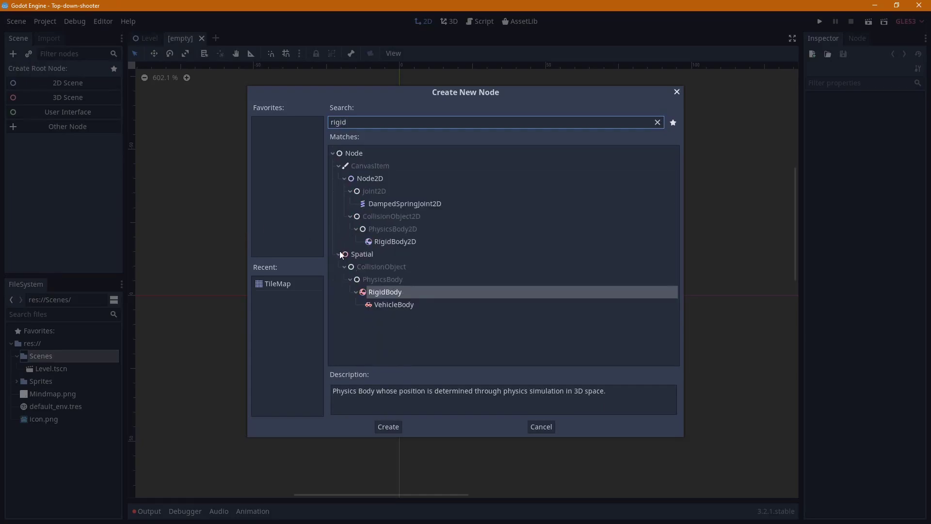
click(397, 242)
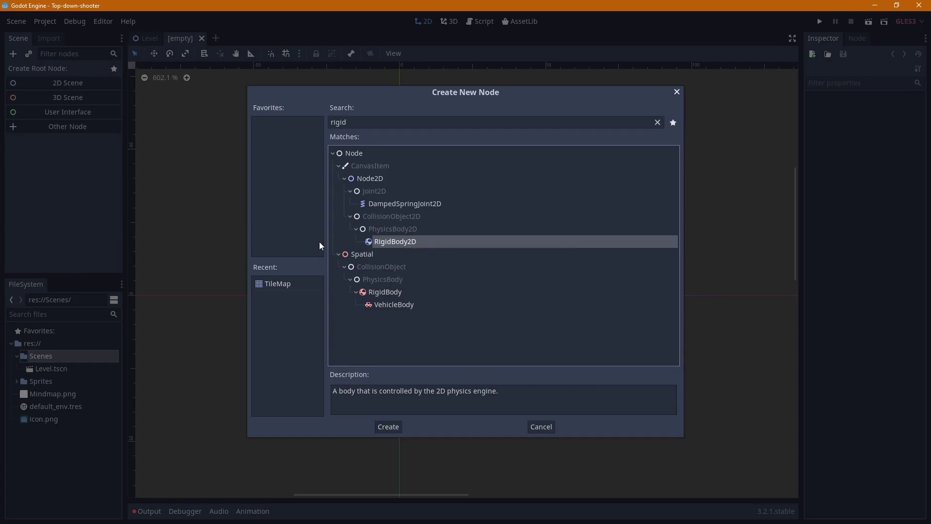
Replace the node search with 'kine' and pick KinematicBody2D instead
click(387, 118)
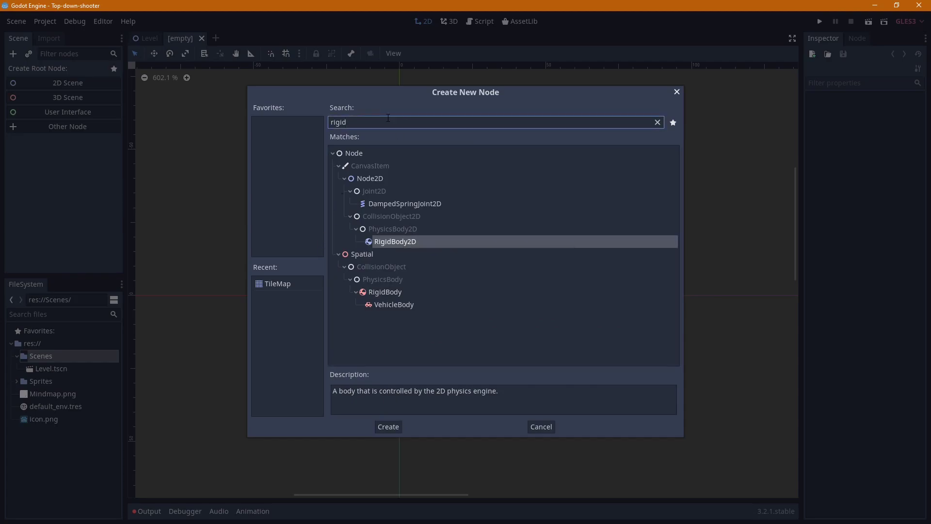
key(ctrl+a)
text(kine)
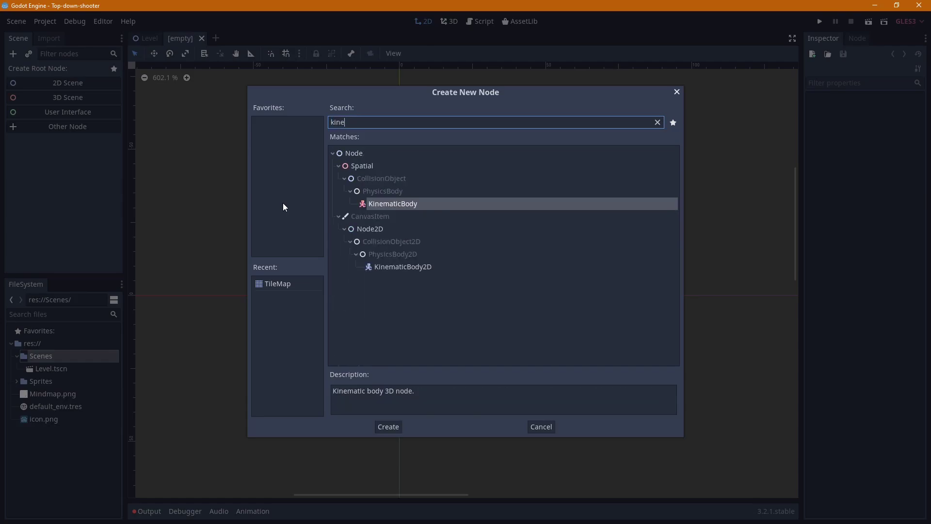
click(397, 271)
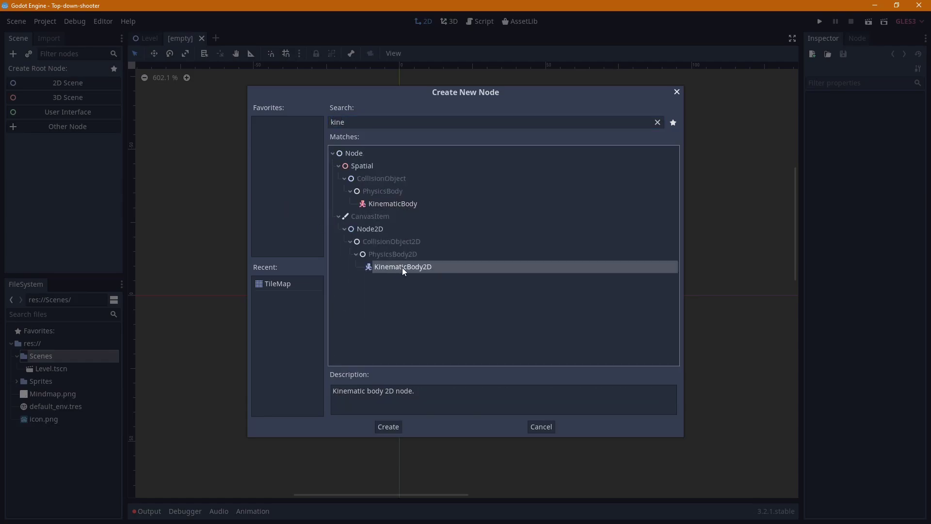
Create the Player scene with KinematicBody2D as its root node
click(391, 423)
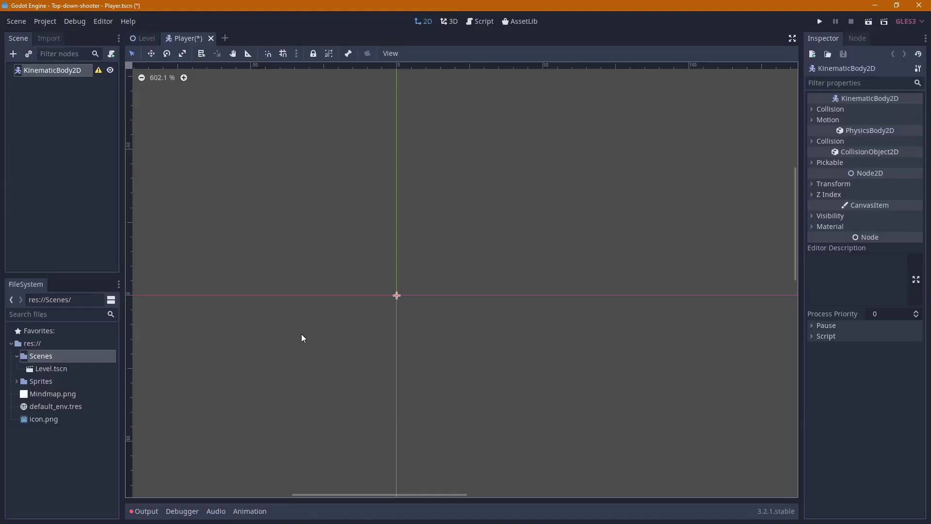
scroll(440, 345, up, 2)
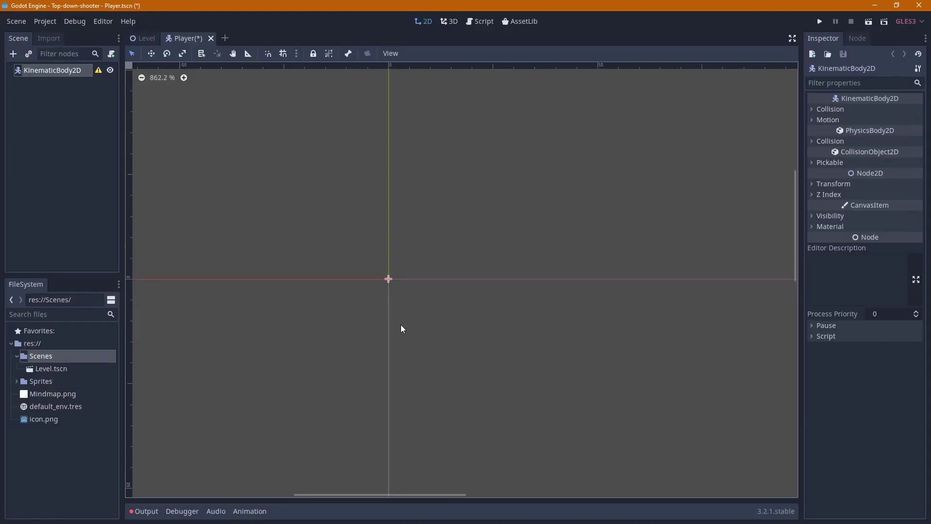
scroll(401, 325, down, 2)
scroll(401, 326, down, 2)
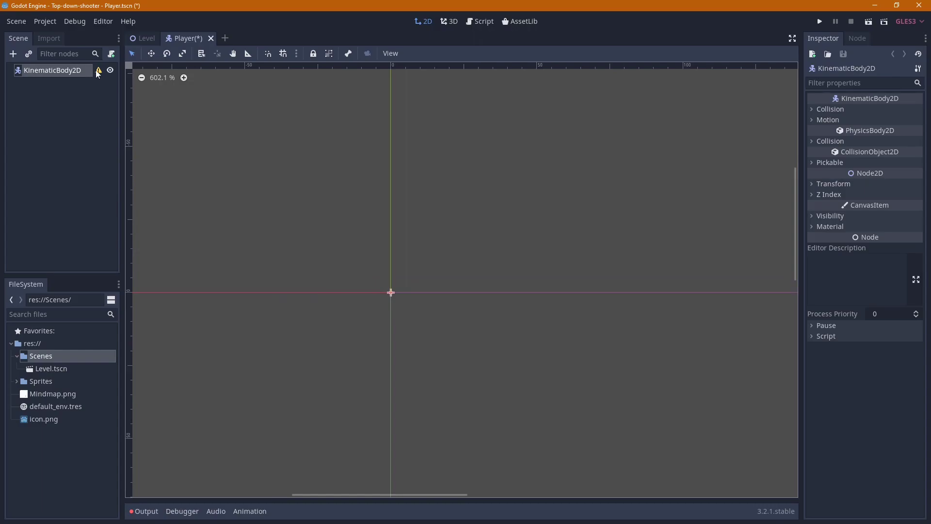
mouse_move(98, 70)
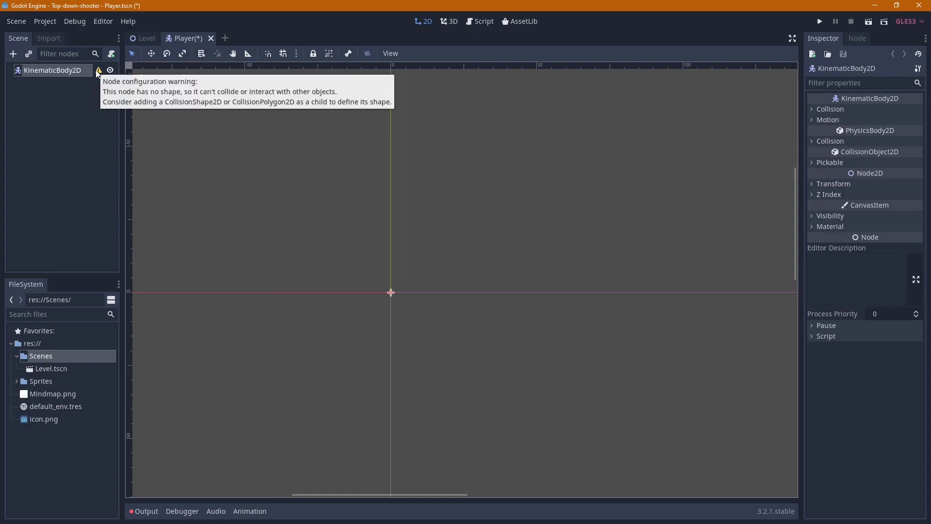
Add a CollisionShape2D child under the KinematicBody2D, searching 'collide'
key(ctrl+a)
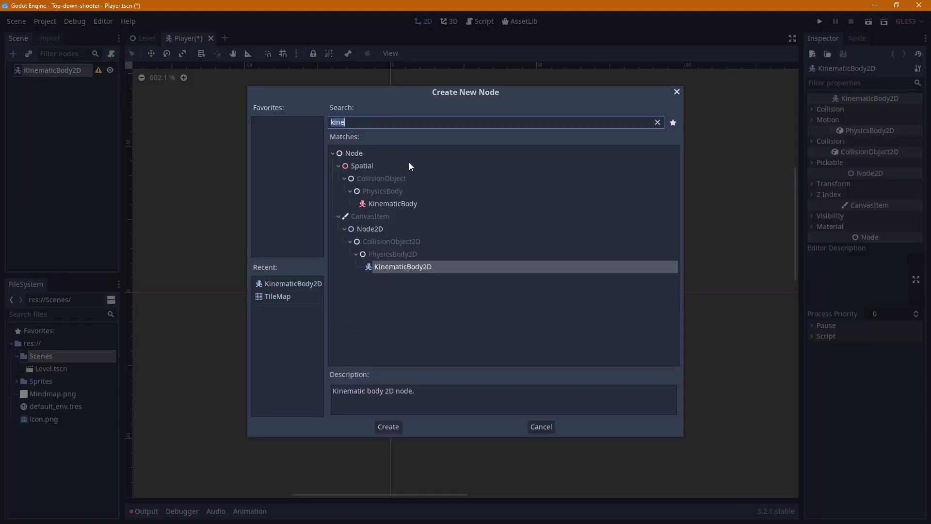
text(collider)
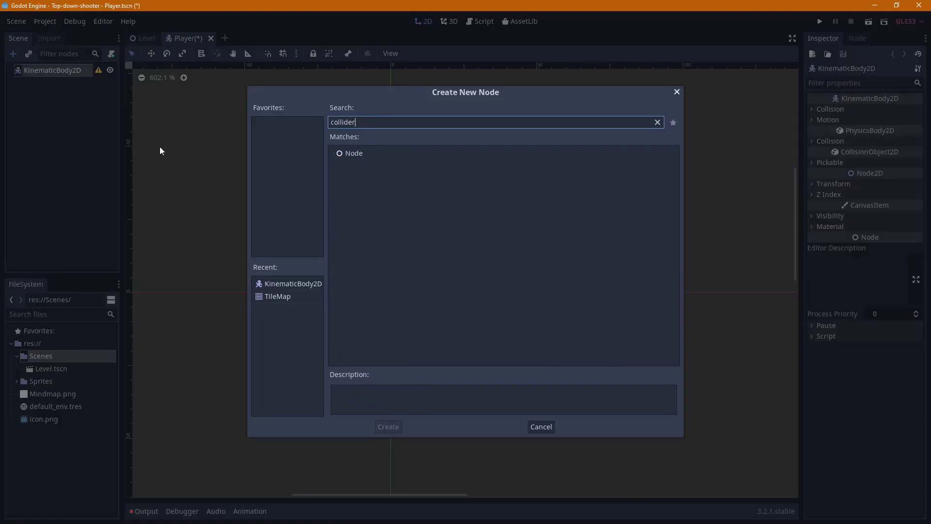
key(BackSpace)
key(BackSpace)
key(BackSpace)
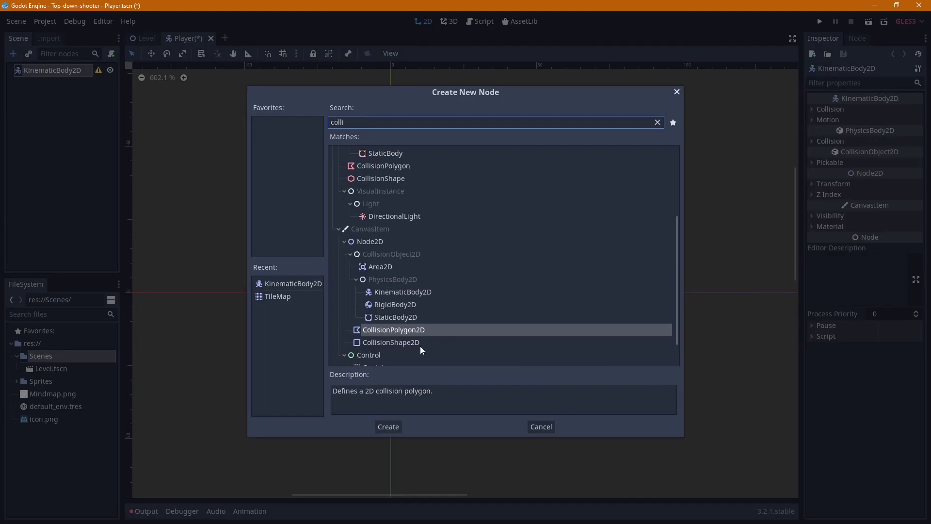
click(399, 339)
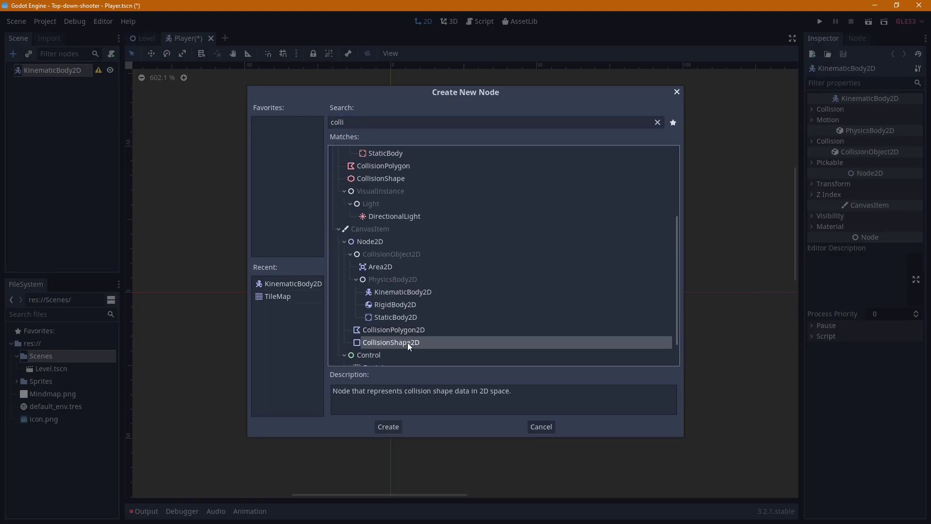
double_click(407, 343)
scroll(401, 293, up, 5)
middle_drag(385, 330, 443, 266)
click(74, 72)
key(ctrl+a)
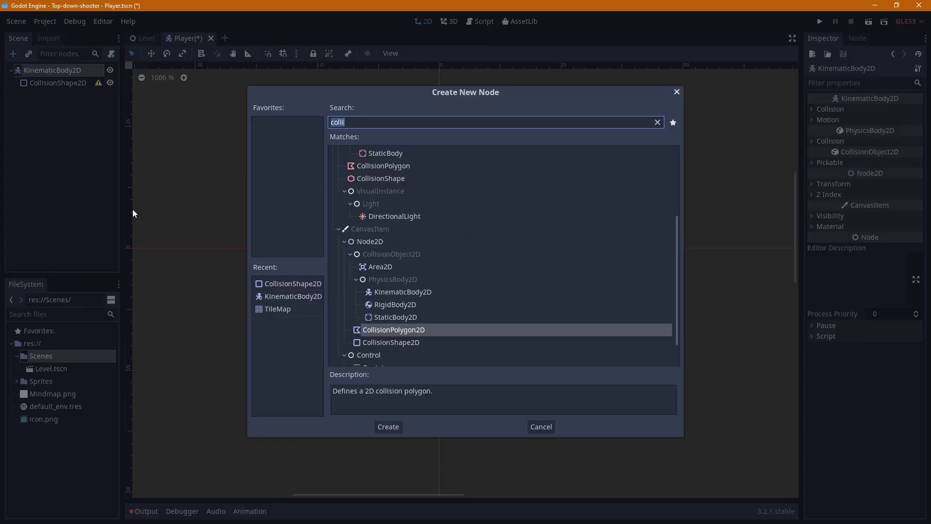
Add an AnimatedSprite under the KinematicBody2D, then delete it again
text(sprite)
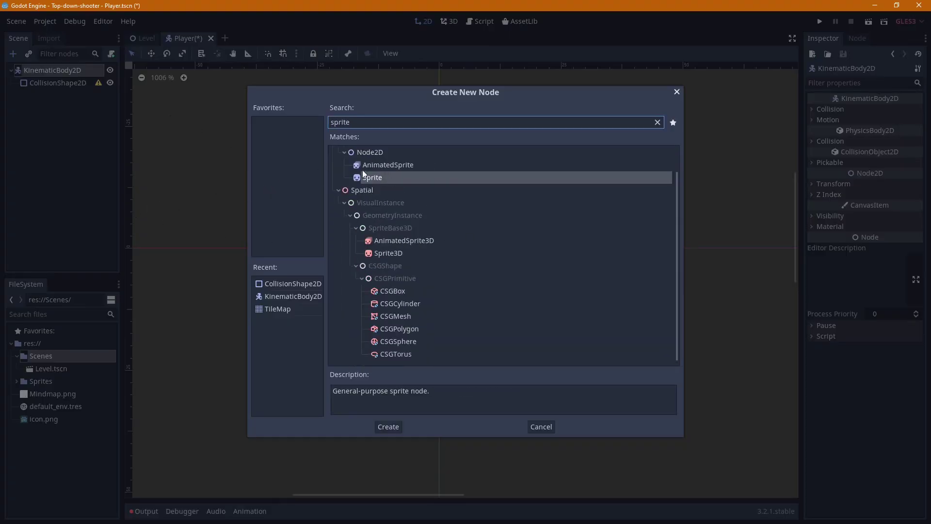
click(402, 166)
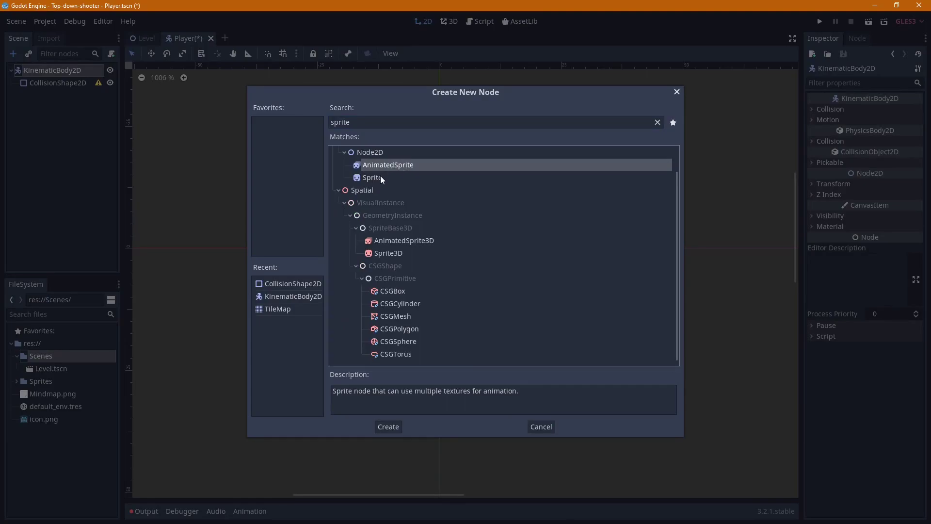
double_click(384, 164)
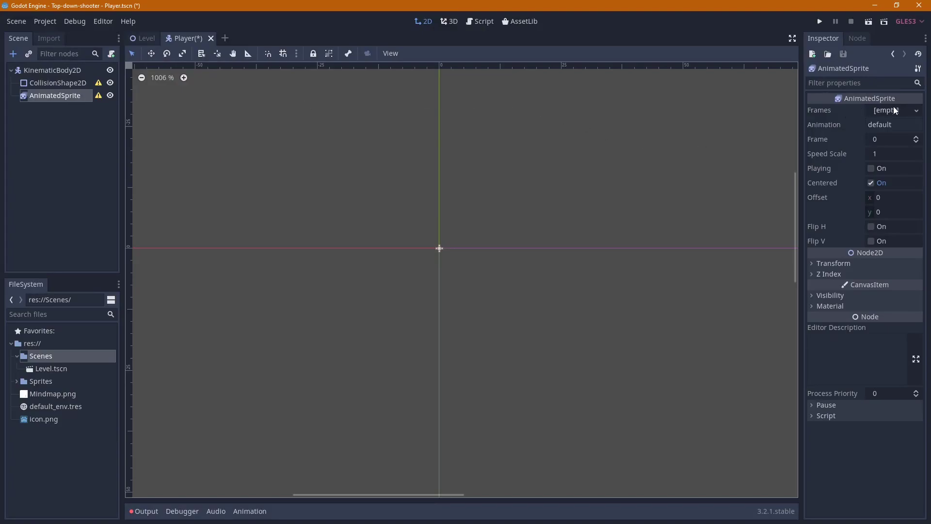
click(909, 111)
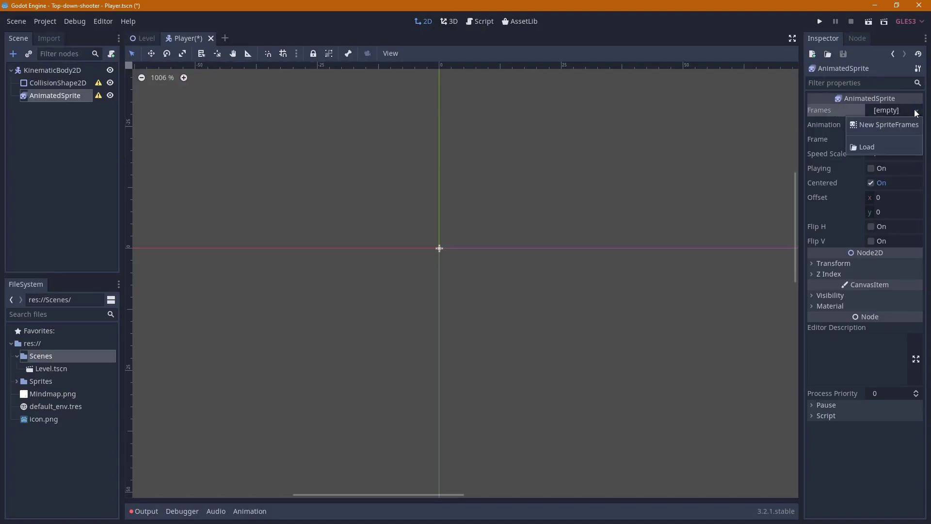
click(86, 100)
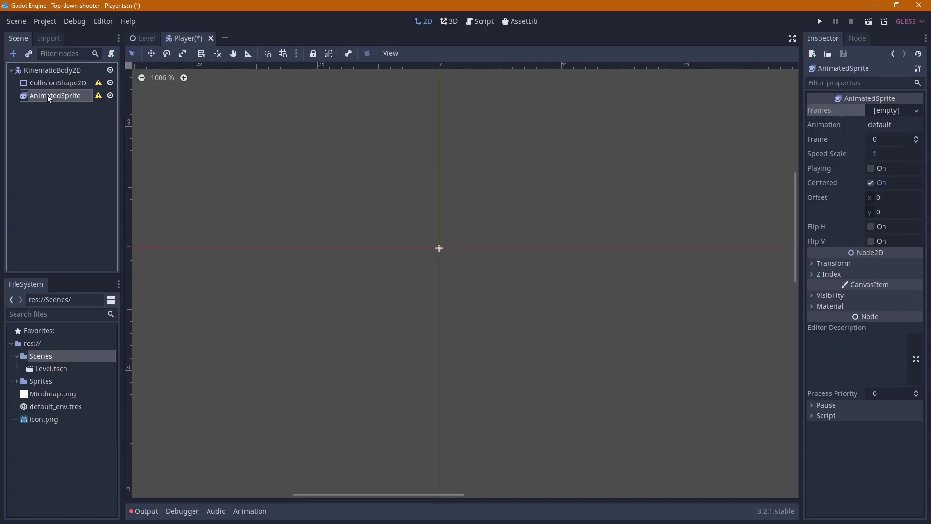
right_click(46, 94)
click(92, 359)
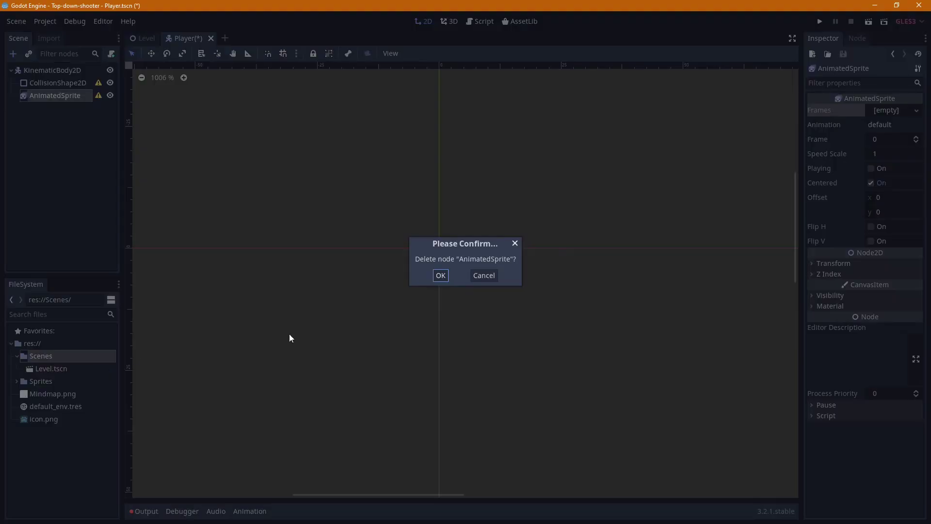
click(440, 275)
Add a plain Sprite child and load its texture from the Sprites folder
click(56, 70)
key(ctrl+a)
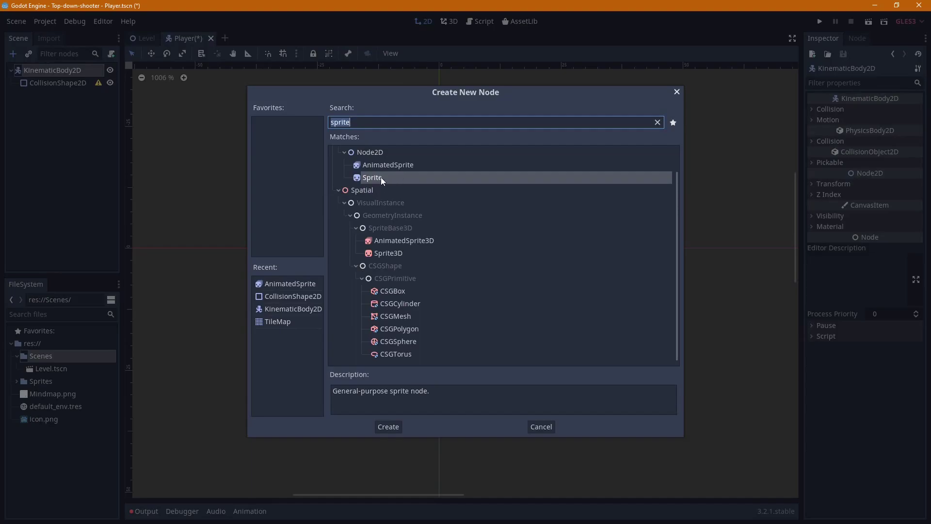
double_click(381, 178)
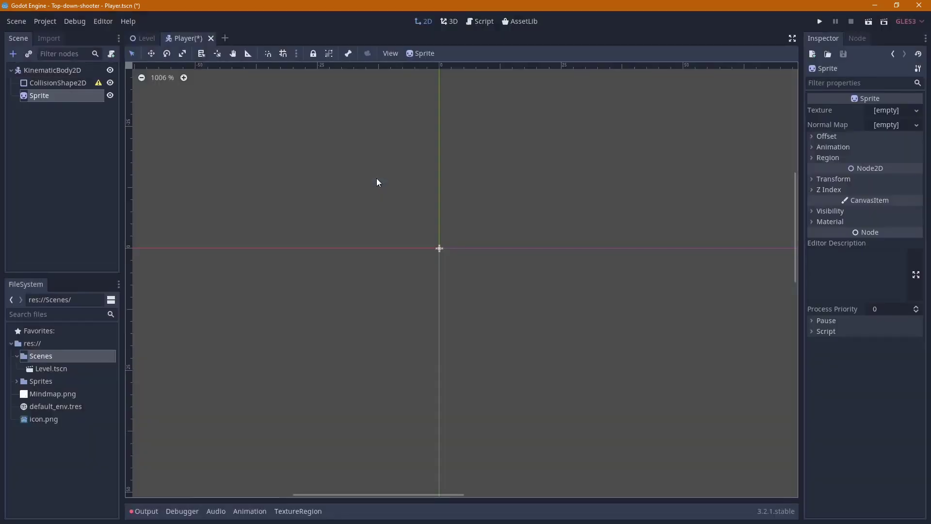
click(920, 114)
click(862, 269)
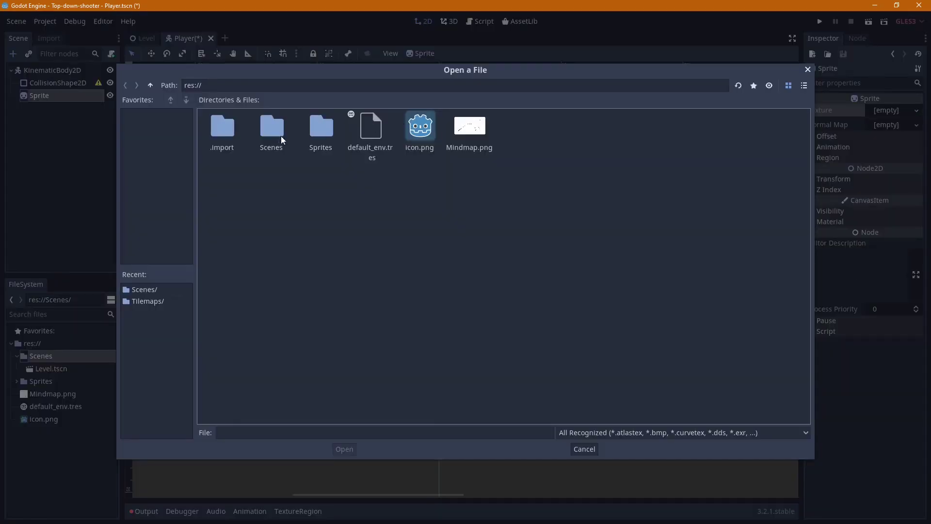
double_click(307, 135)
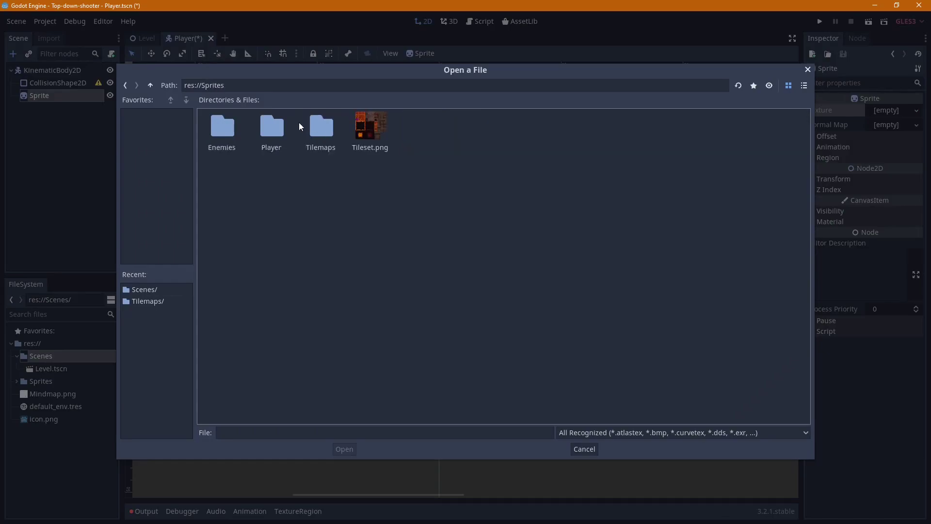
Set the Sprite's texture to the player sprite sheet in the Player folder
double_click(257, 124)
double_click(225, 124)
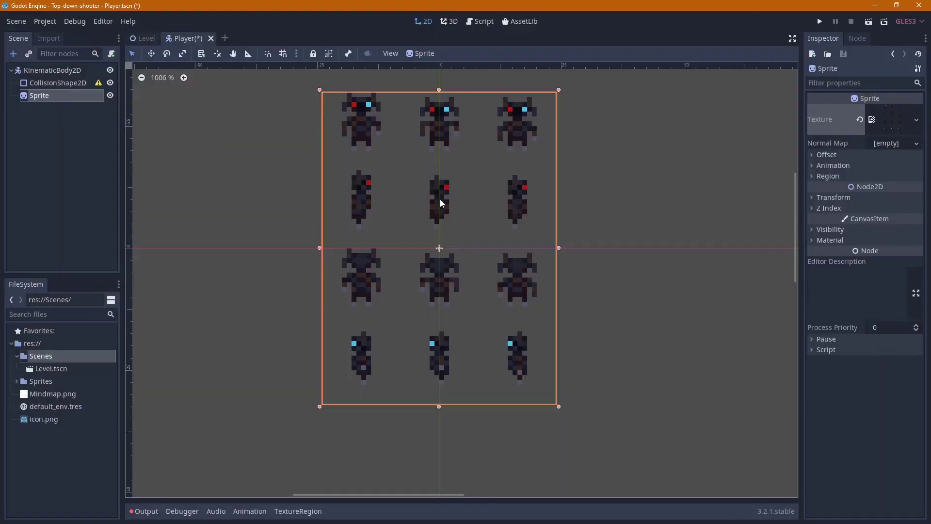
scroll(461, 214, down, 1)
scroll(460, 215, down, 1)
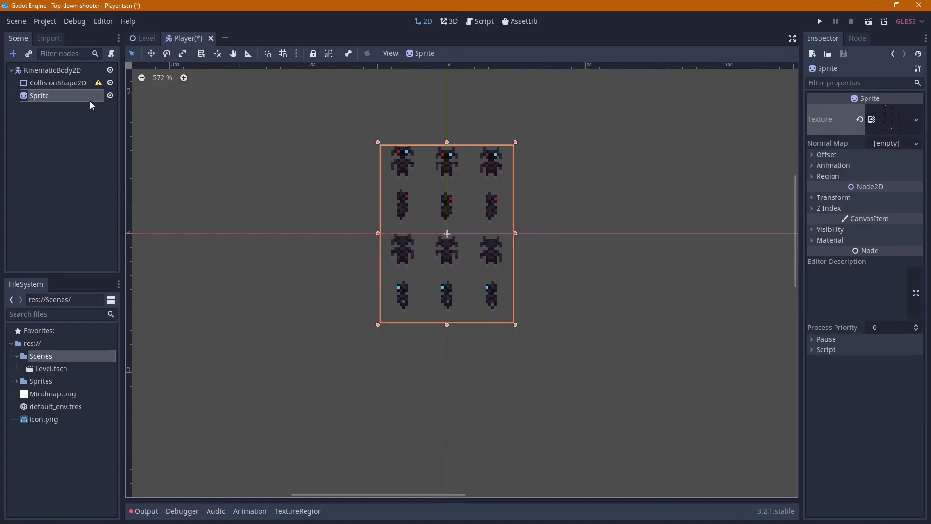
click(62, 83)
scroll(403, 155, up, 1)
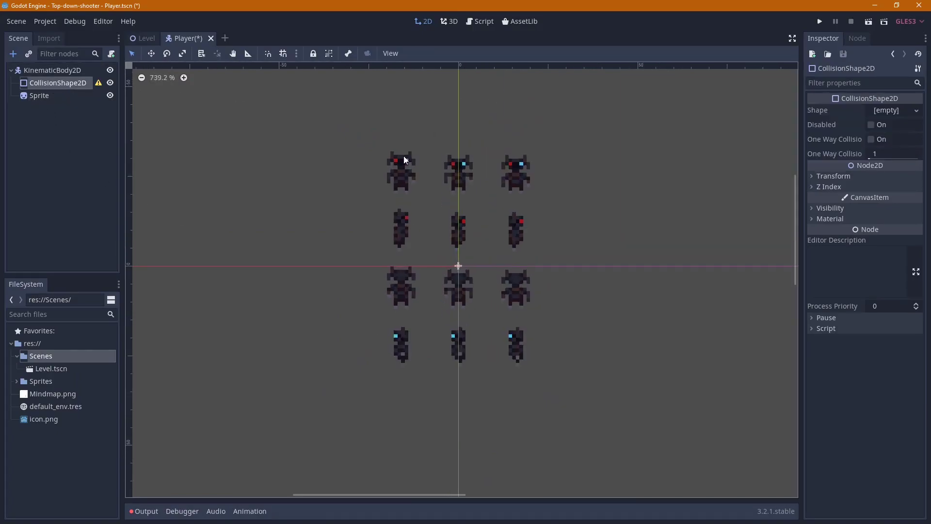
click(38, 97)
Split the sprite into 3 Hframes, keeping Vframes at 1
click(823, 155)
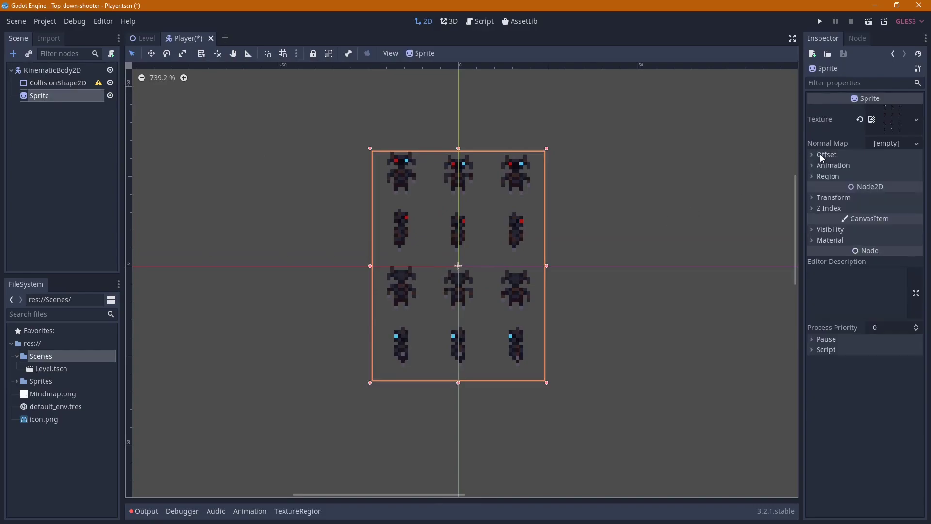
click(819, 154)
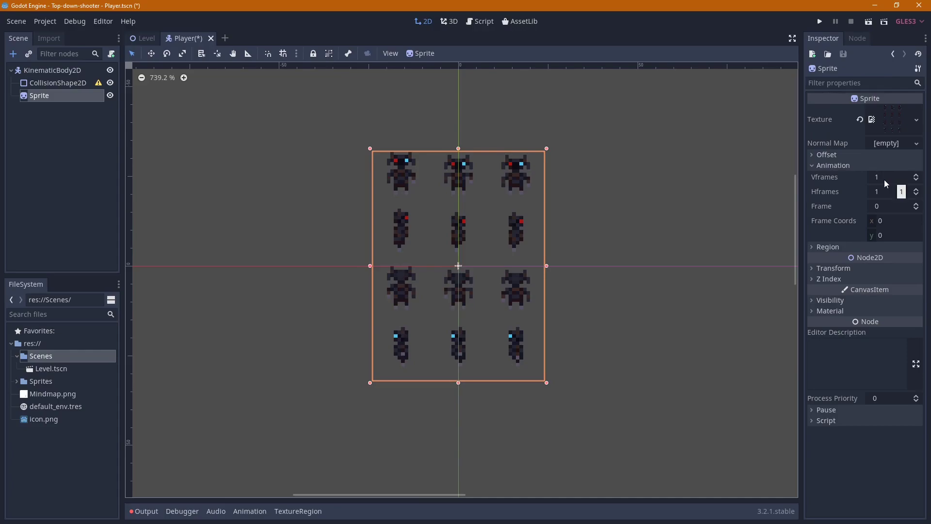
click(885, 180)
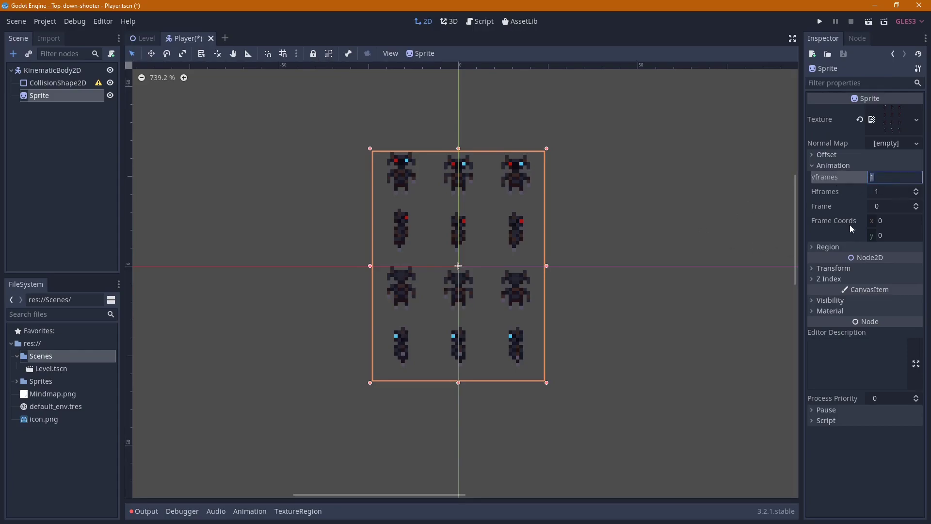
click(877, 191)
text(3)
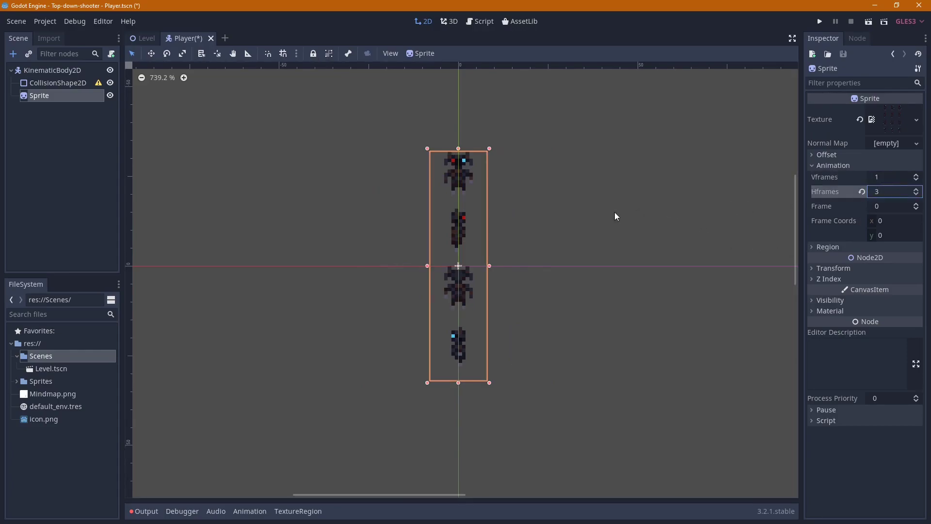
click(823, 248)
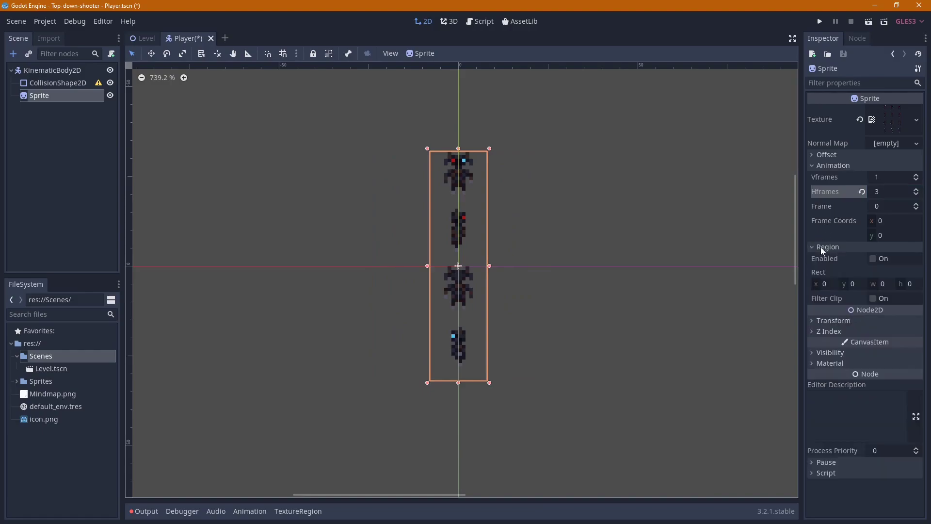
Enable the sprite region with a 16×16 size
click(873, 259)
scroll(535, 261, up, 4)
scroll(535, 261, up, 5)
scroll(535, 261, up, 4)
click(879, 284)
text(16)
key(Tab)
text(16)
key(Return)
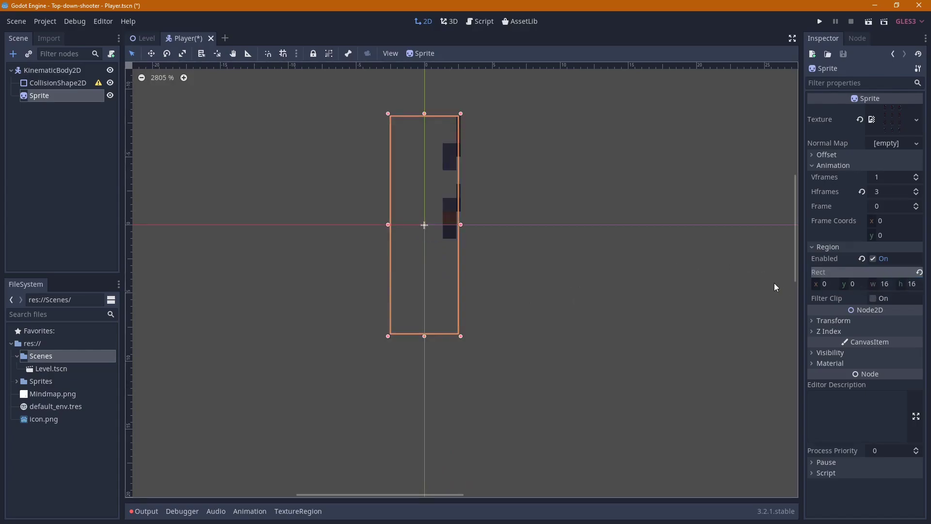
middle_drag(659, 285, 573, 322)
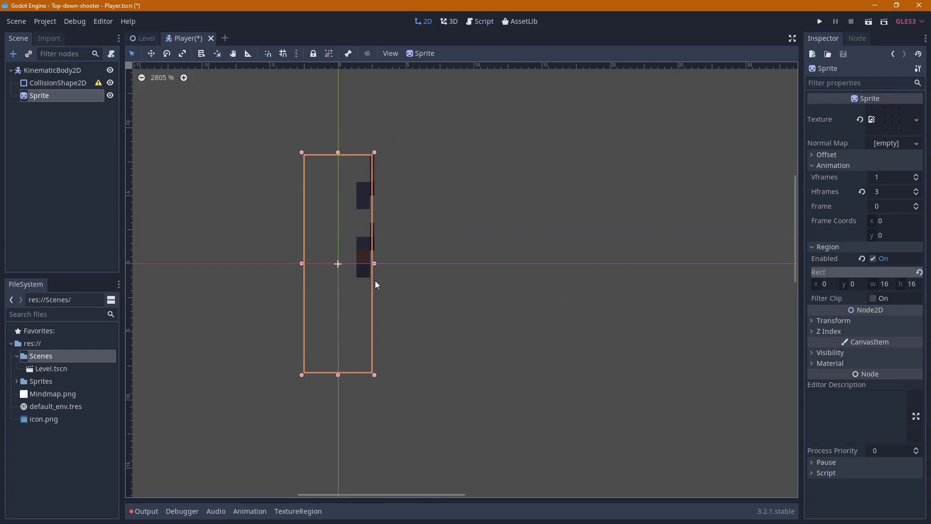
Set the sprite's Hframes back to 1 so one full character shows
click(890, 190)
text(1)
key(Return)
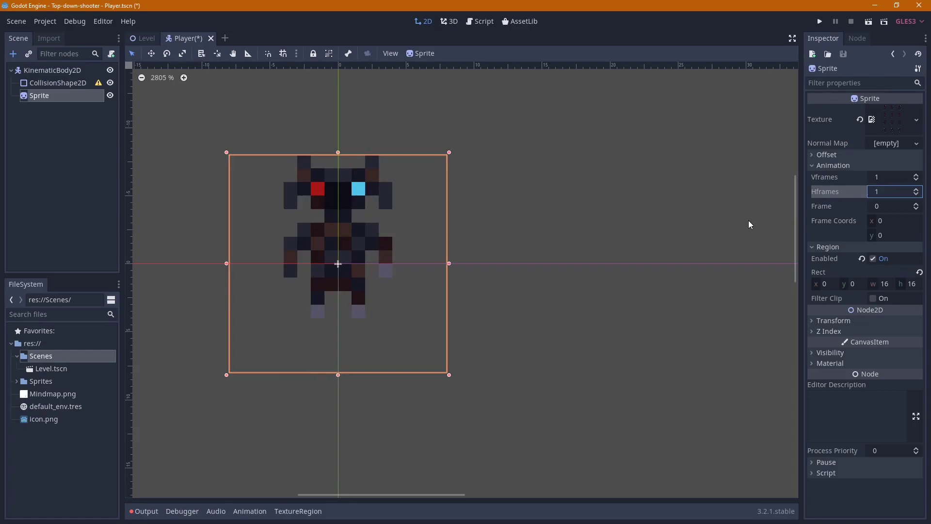
scroll(520, 255, down, 2)
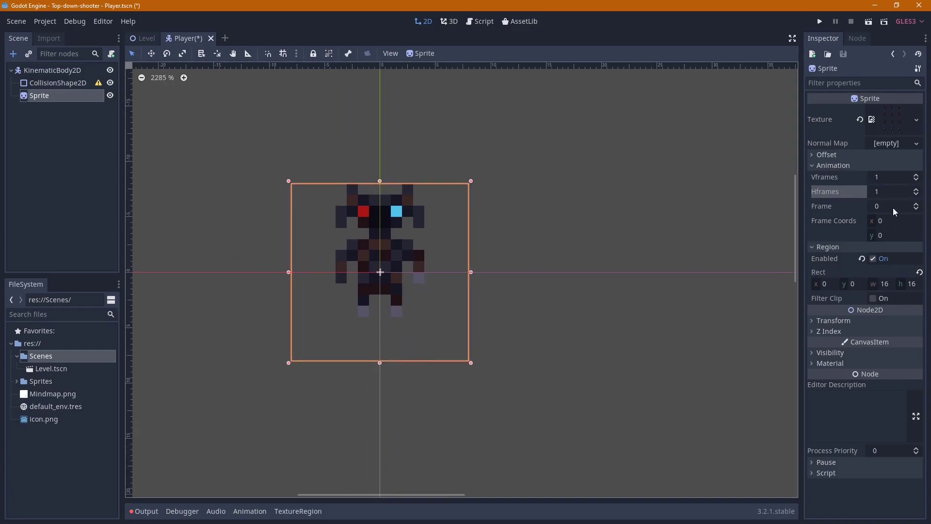
click(916, 208)
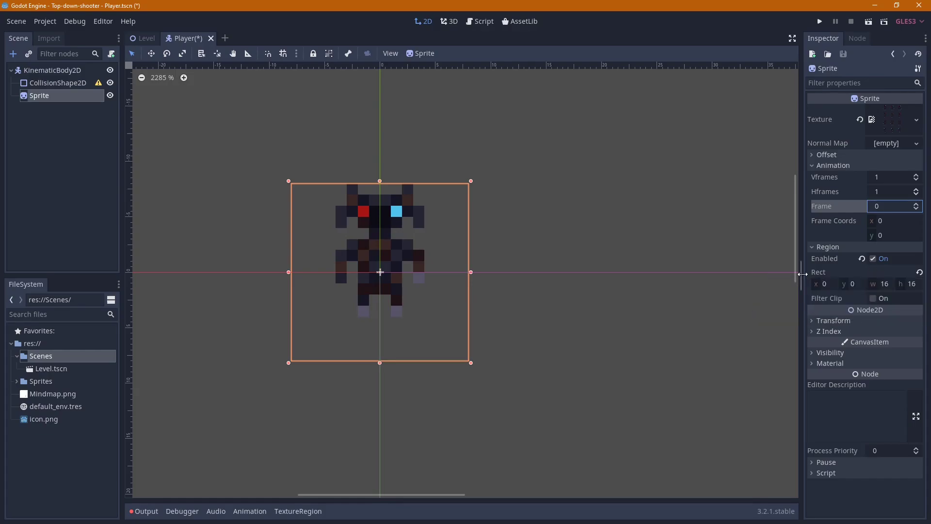
click(890, 192)
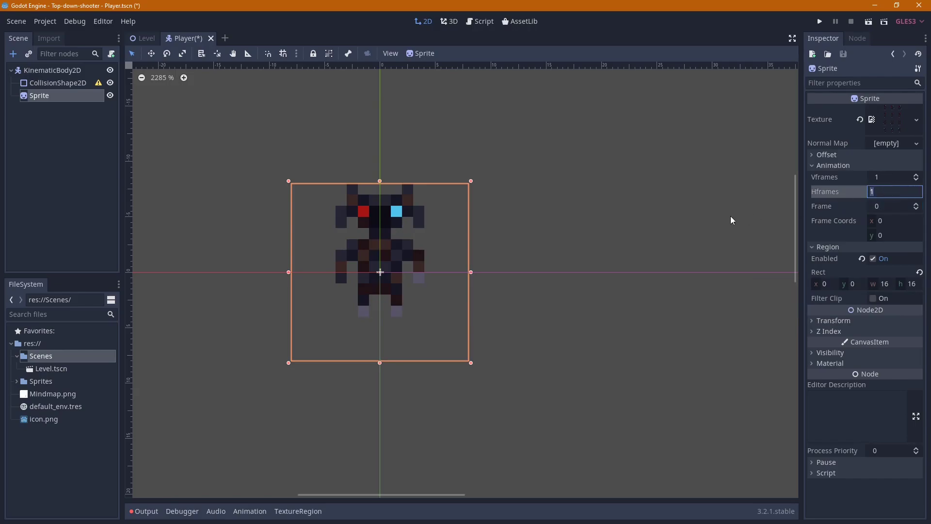
text(3)
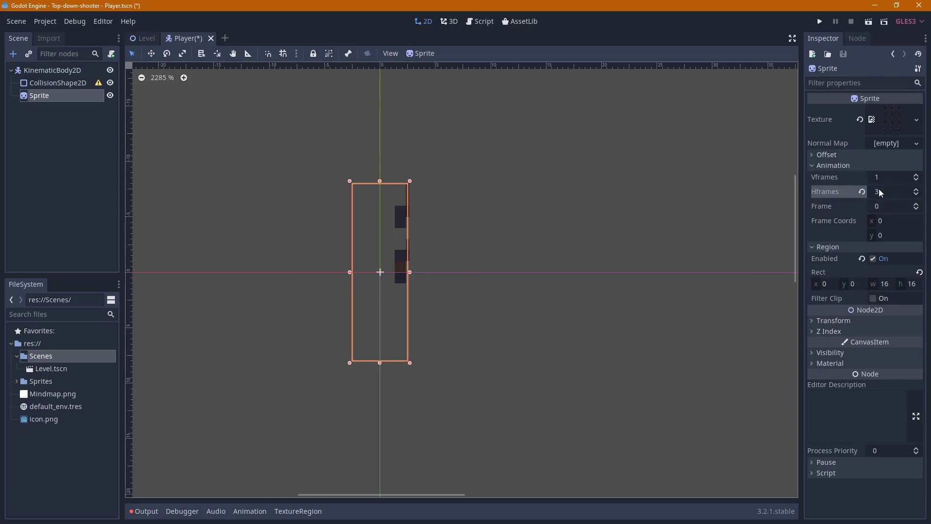
text(1)
key(Return)
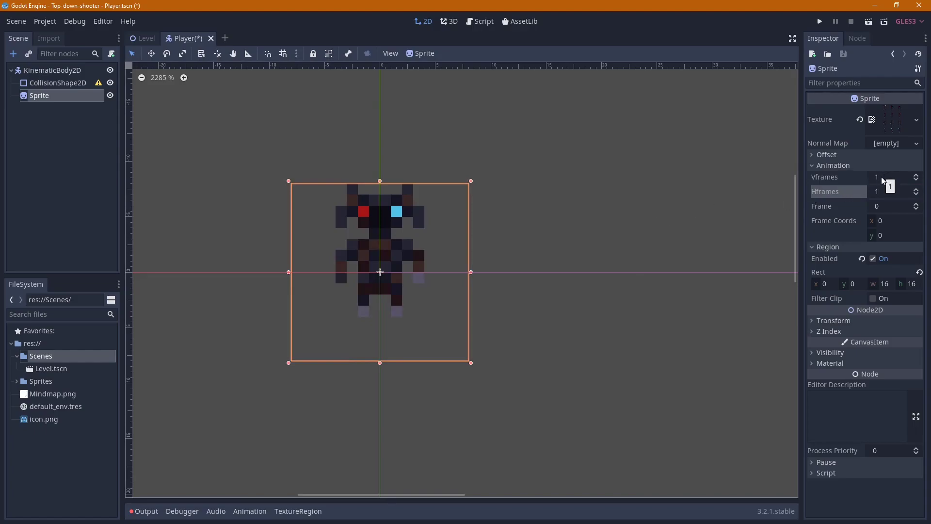
scroll(518, 253, down, 5)
scroll(504, 257, down, 2)
scroll(505, 254, down, 4)
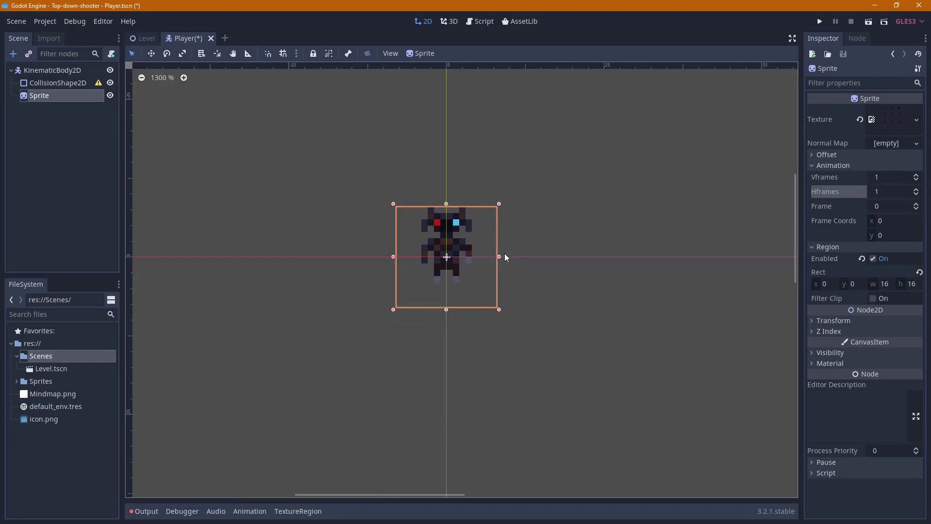
Widen the sprite's region rect to 48 pixels
click(888, 285)
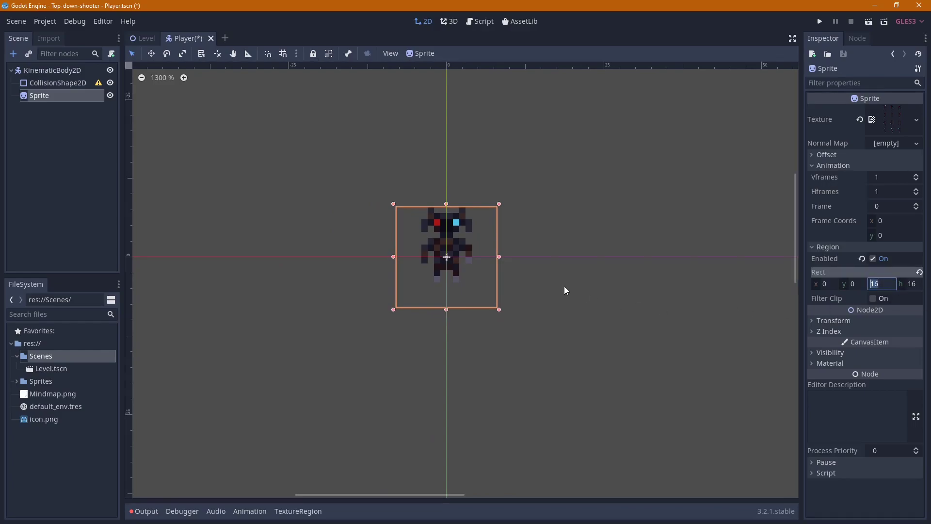
text(48)
key(Return)
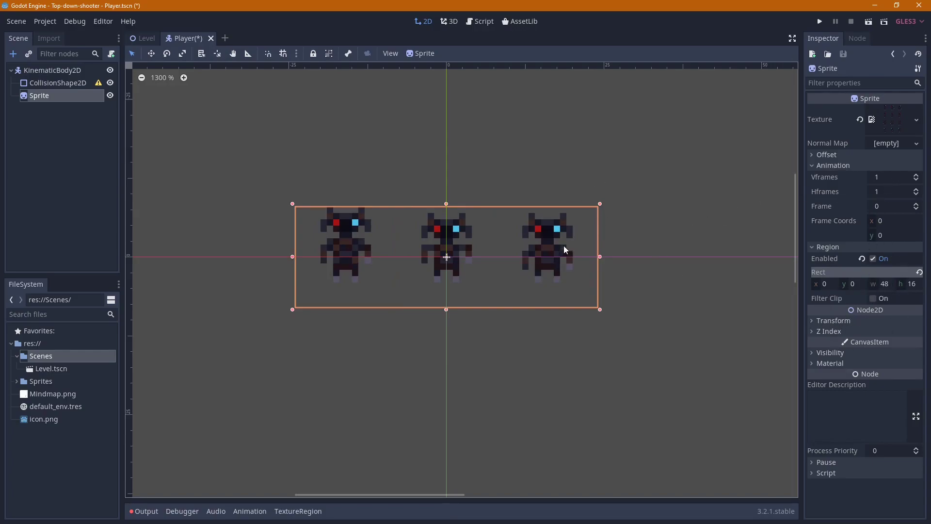
scroll(614, 295, up, 3)
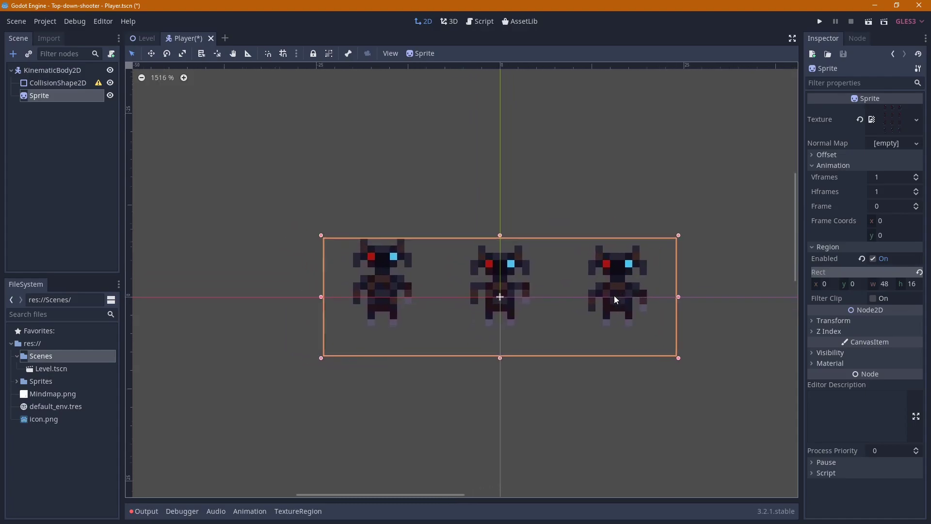
Set the sprite's Hframes to 3 and recenter the character in the view
click(885, 177)
click(885, 193)
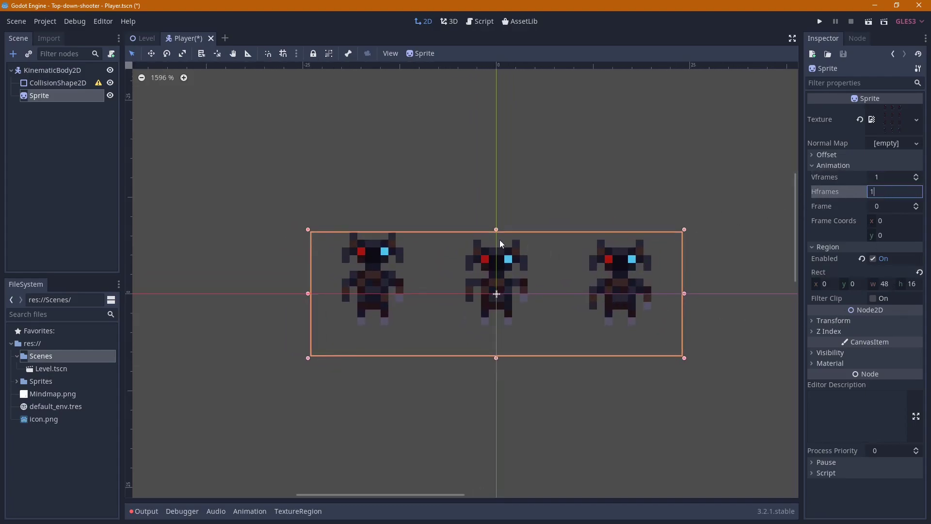
text(16)
key(Return)
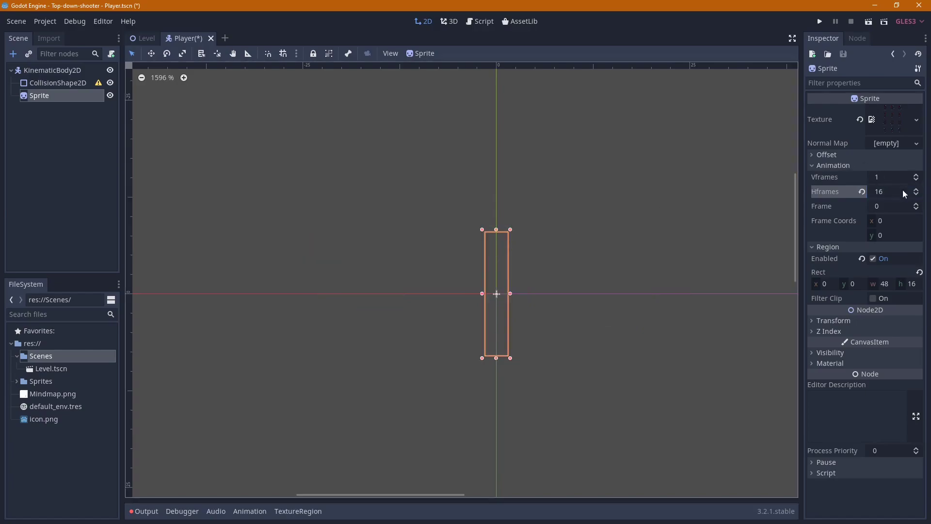
click(891, 194)
text(3)
key(Return)
scroll(487, 271, up, 2)
scroll(513, 299, up, 5)
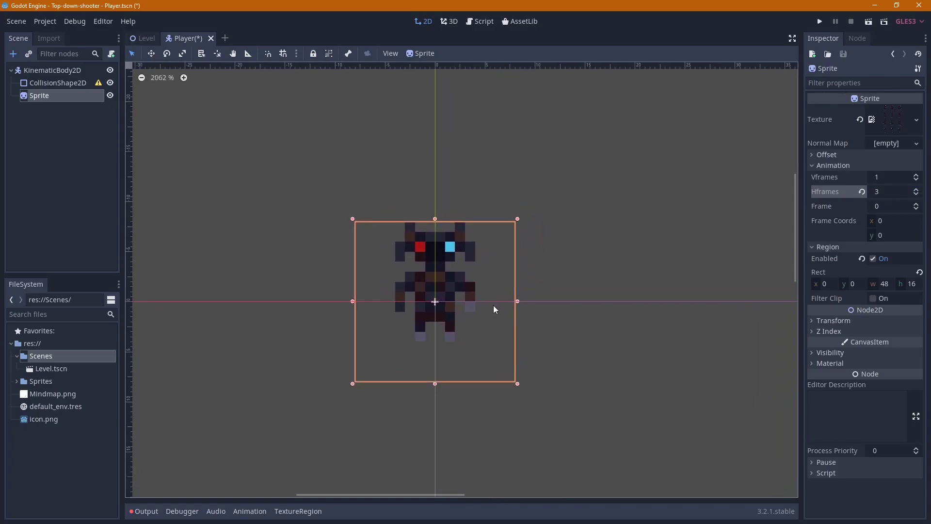
middle_drag(354, 307, 393, 284)
Give CollisionShape2D a new RectangleShape2D sized and moved over the character's body
click(53, 84)
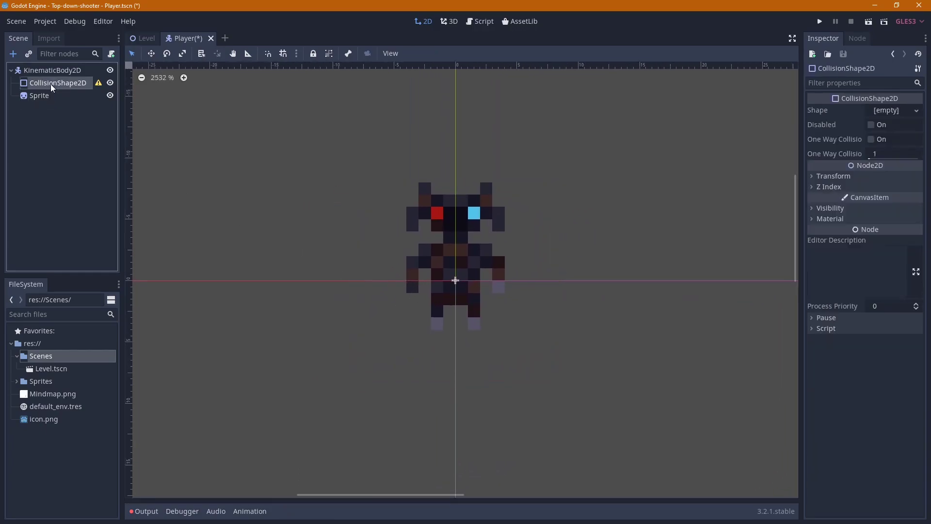
click(892, 112)
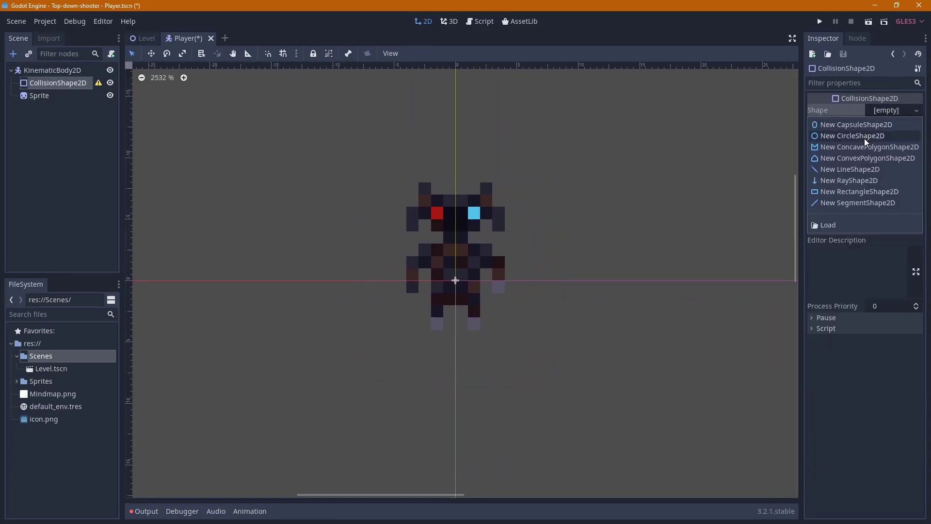
click(854, 192)
scroll(615, 272, up, 1)
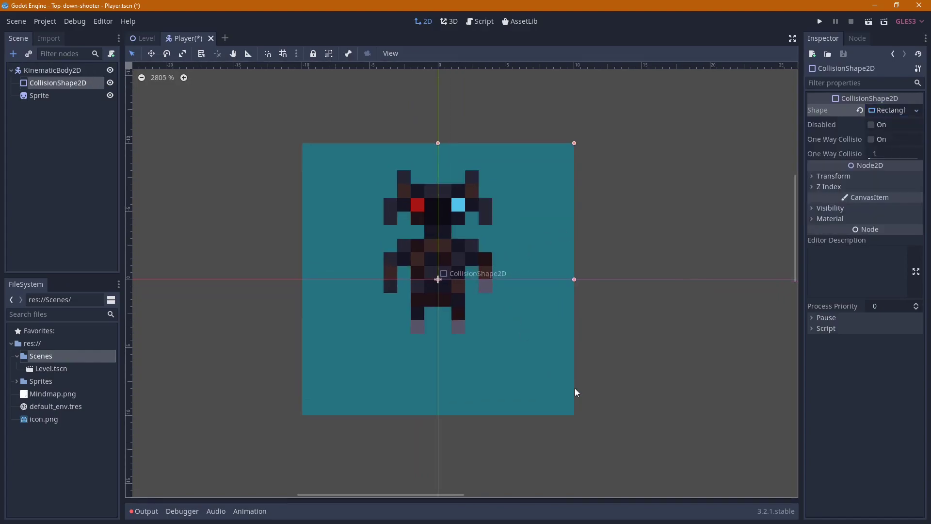
mouse_move(574, 144)
mouse_down()
mouse_move(487, 244)
mouse_move(504, 195)
mouse_up()
drag(478, 339, 480, 314)
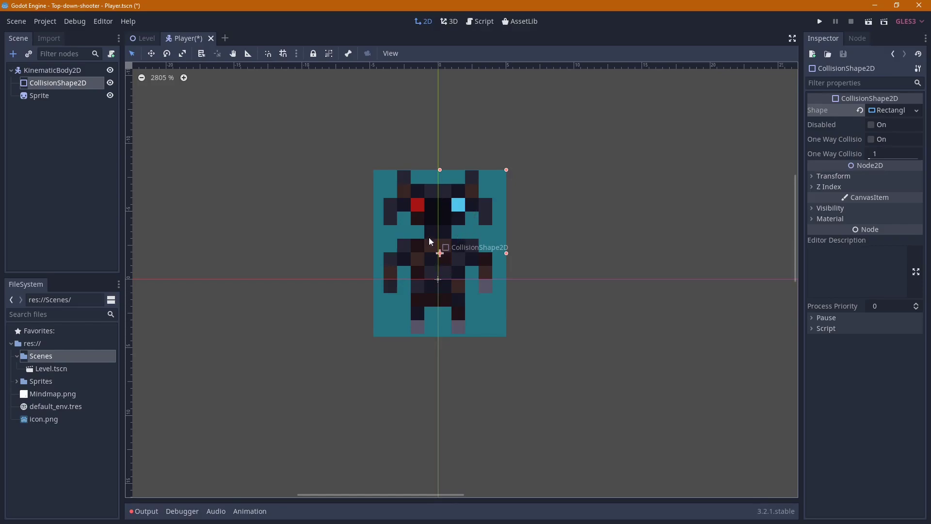
click(553, 231)
Zoom and pan the view to check the rectangle covers the sprite
scroll(519, 214, up, 2)
scroll(514, 217, up, 2)
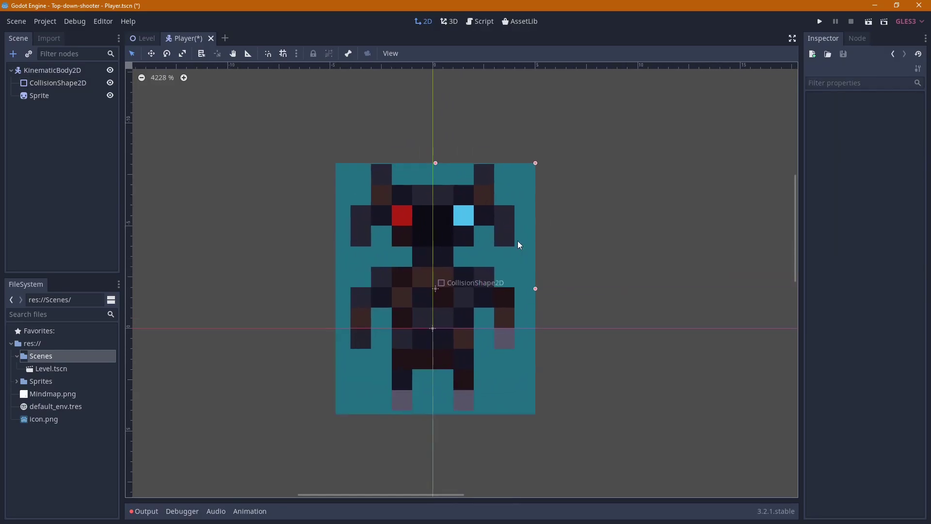
scroll(507, 232, down, 2)
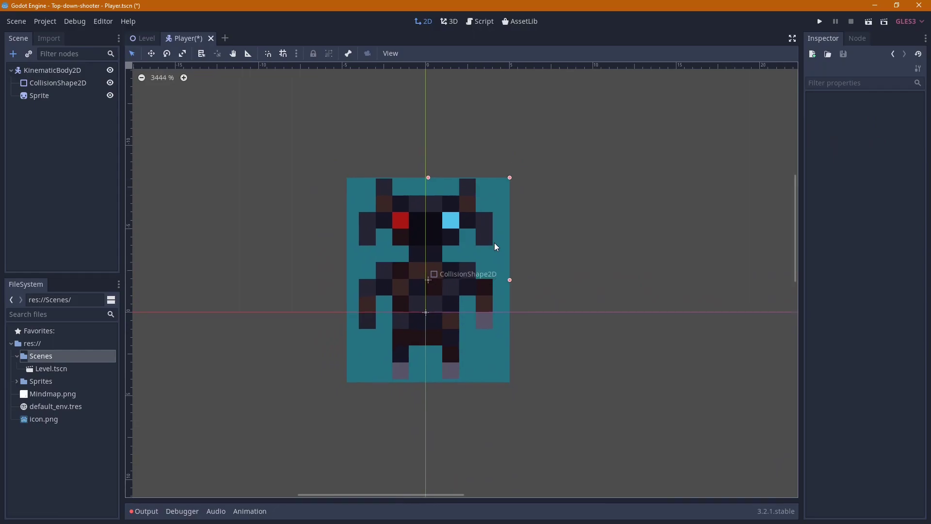
scroll(494, 242, down, 1)
scroll(493, 243, up, 1)
scroll(562, 249, down, 3)
scroll(481, 271, down, 1)
scroll(462, 280, down, 2)
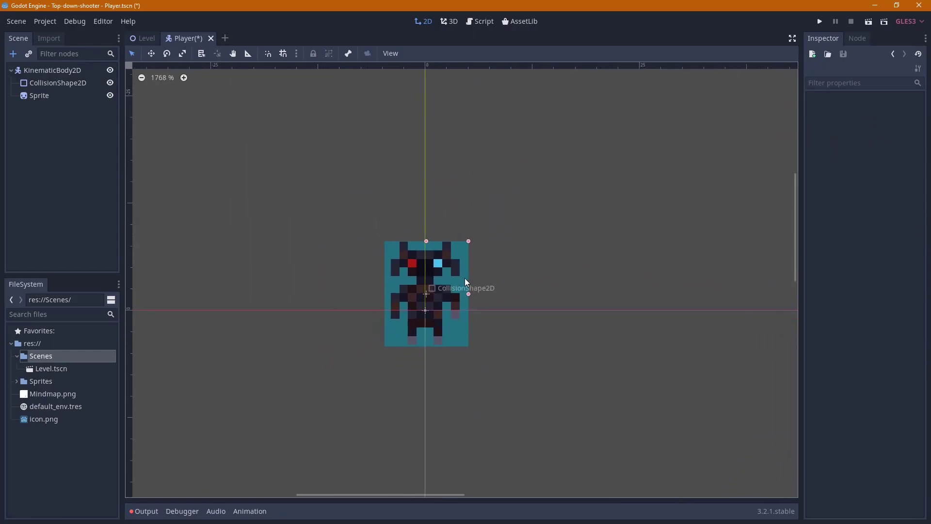
scroll(503, 288, left, 2)
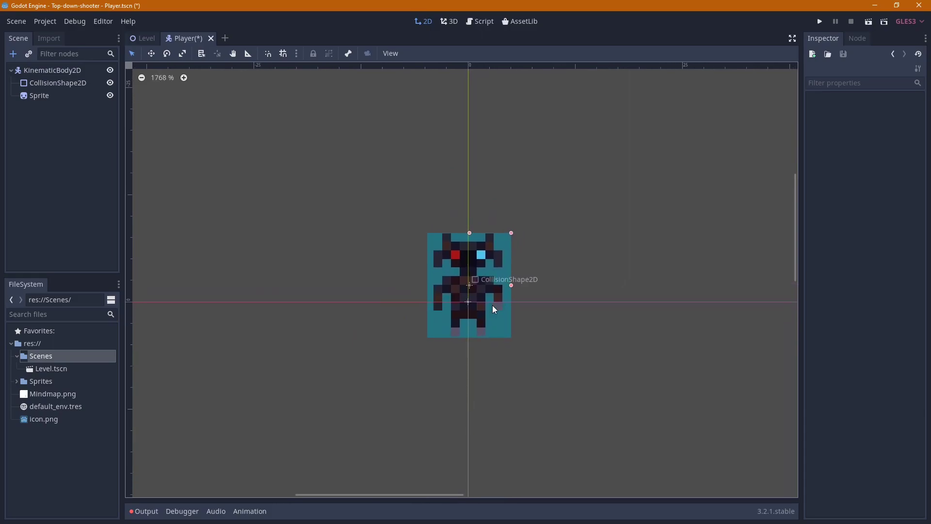
Attach a new Player.gd script to the KinematicBody2D
click(71, 73)
right_click(65, 73)
click(100, 126)
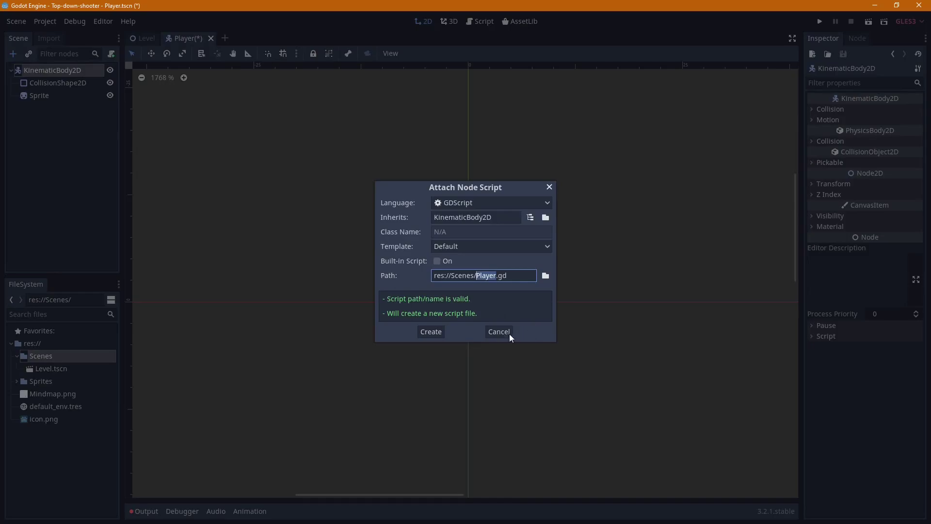
click(431, 331)
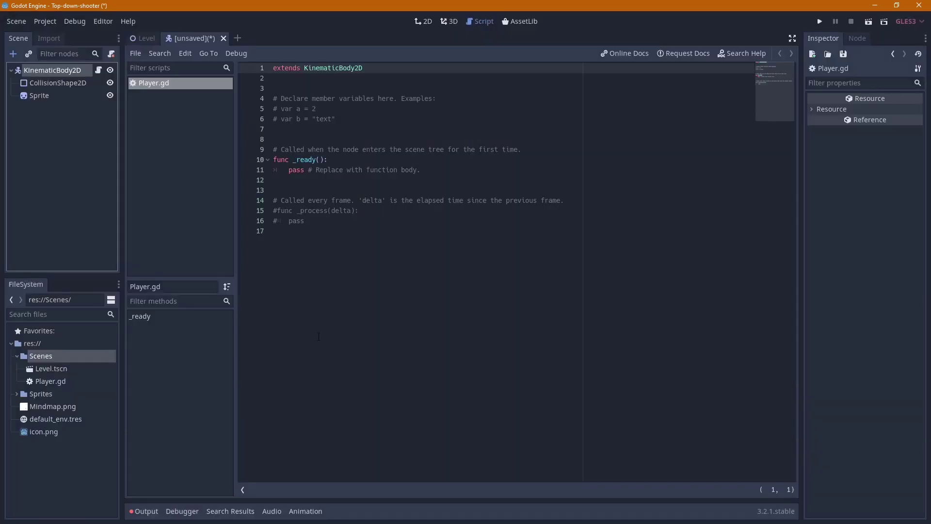
Open Level.tscn and add a plain Node as a child of Level
click(57, 368)
double_click(60, 368)
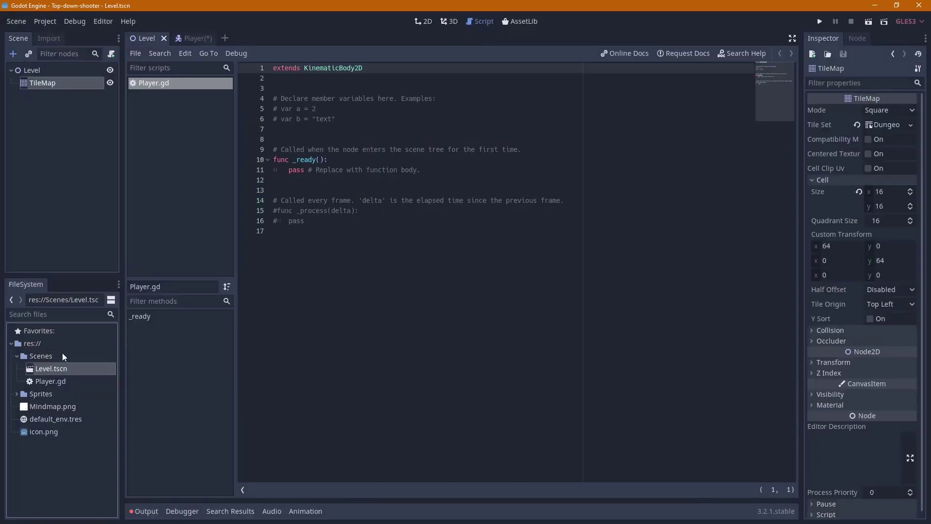
right_click(34, 69)
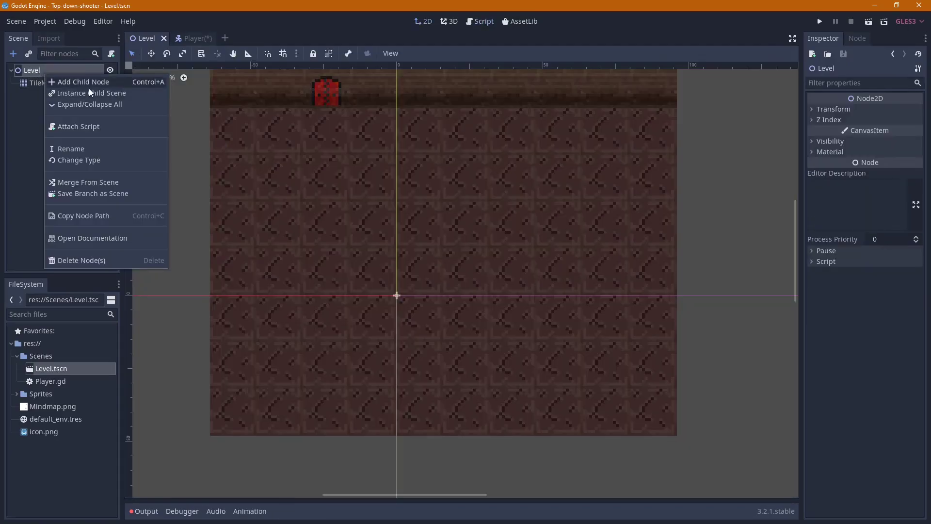
click(85, 76)
scroll(399, 187, up, 2)
double_click(352, 151)
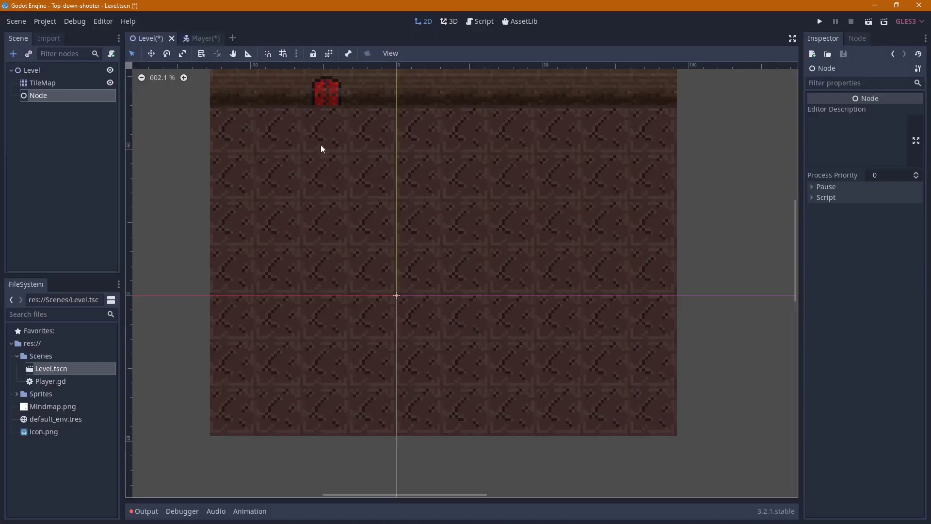
Rename the new node to Game and make it the scene root
double_click(47, 99)
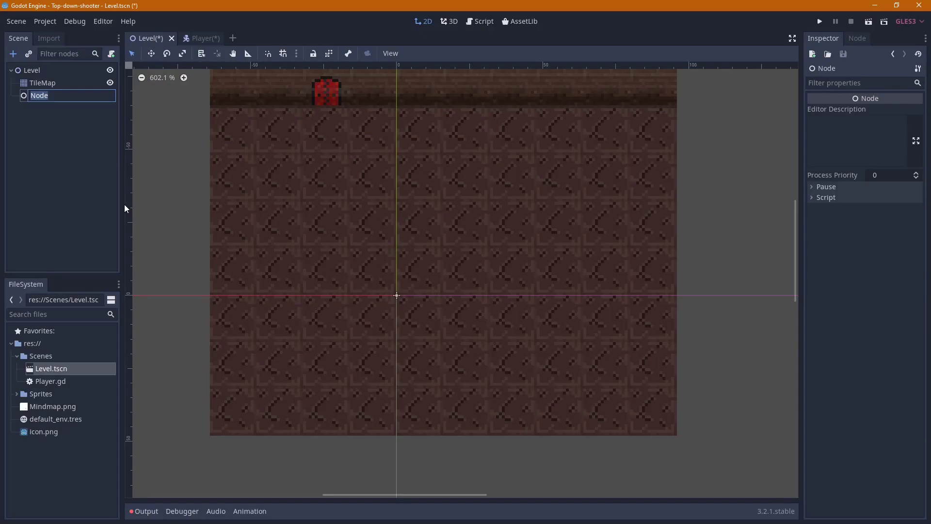
text(Game)
key(Return)
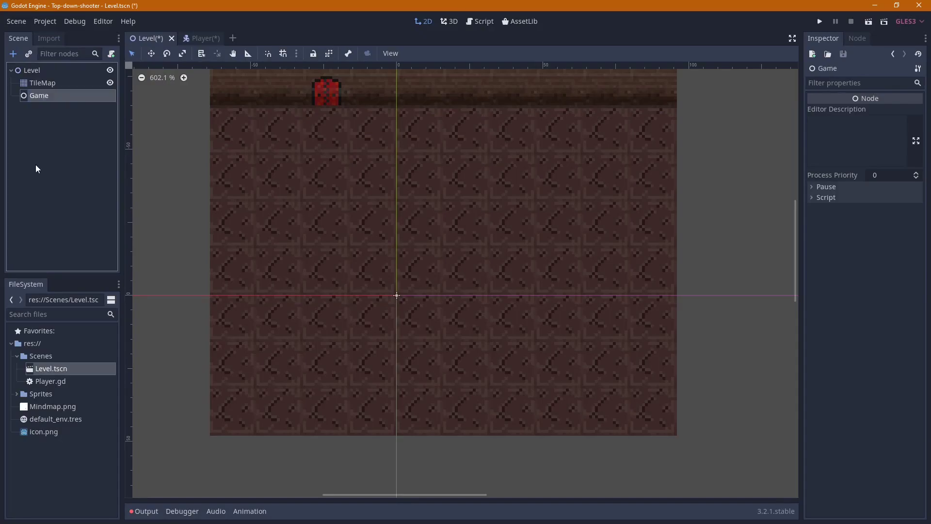
right_click(54, 99)
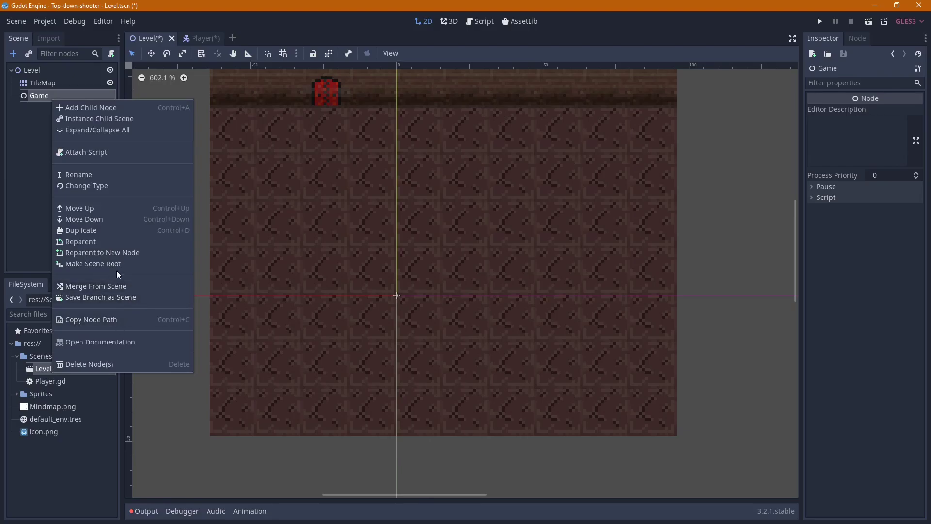
click(121, 264)
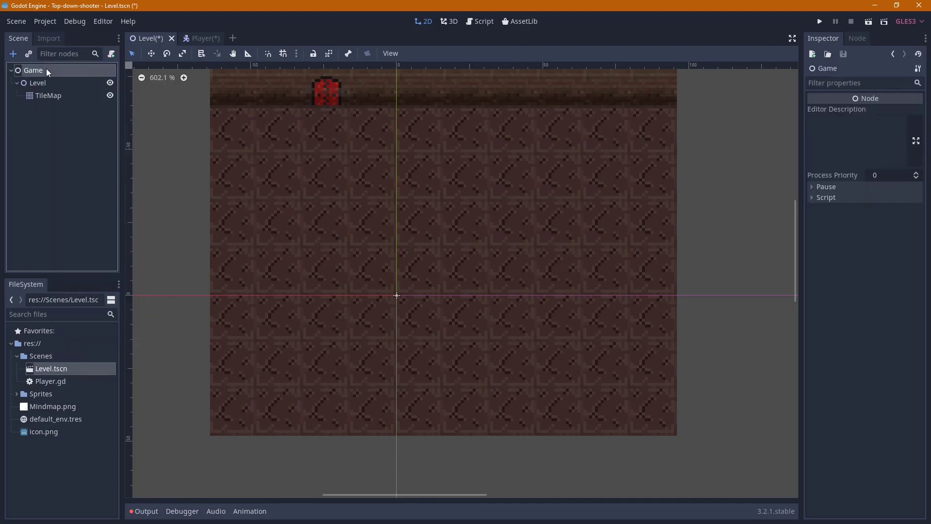
Attach a new script named Main.gd to the Game node
right_click(46, 72)
click(97, 122)
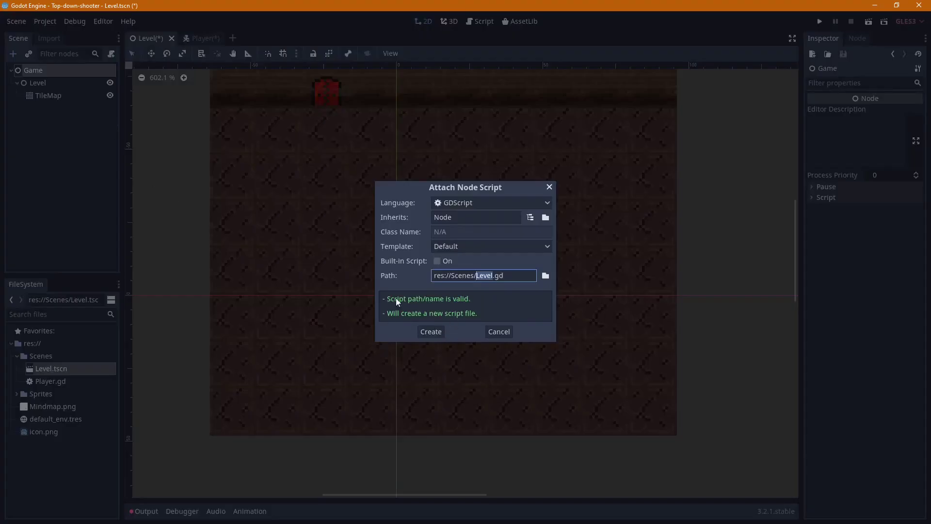
text(Main)
click(431, 331)
Replace the template code with an empty func _ready(): and save the scene
drag(518, 290, 261, 98)
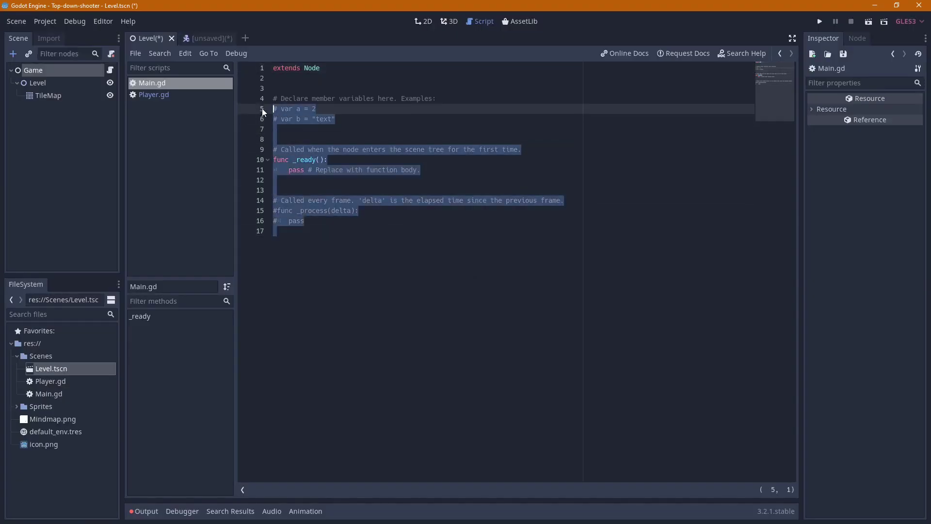
key(BackSpace)
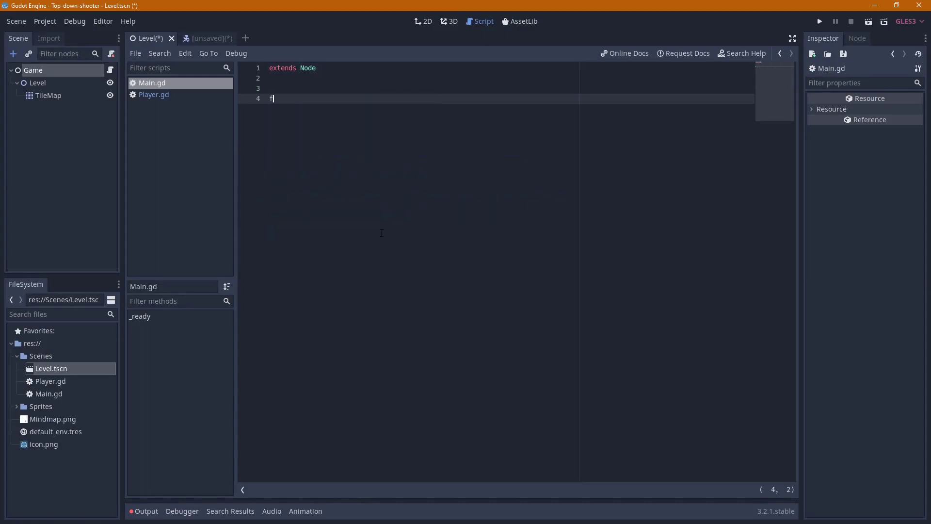
text(func _r)
key(Return)
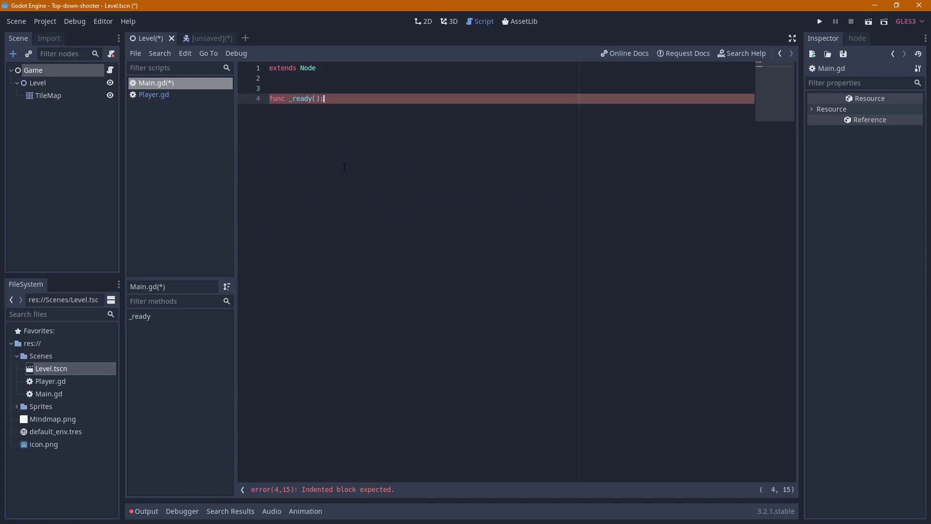
key(ctrl+s)
Replace Player.gd's template lines 4–17 with the comment '# player controller here'
click(170, 97)
drag(471, 279, 269, 98)
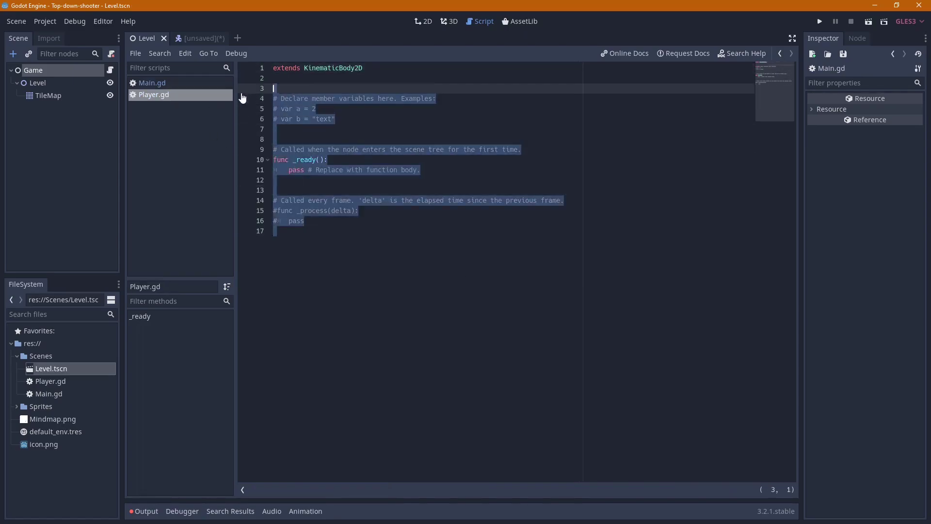
key(BackSpace)
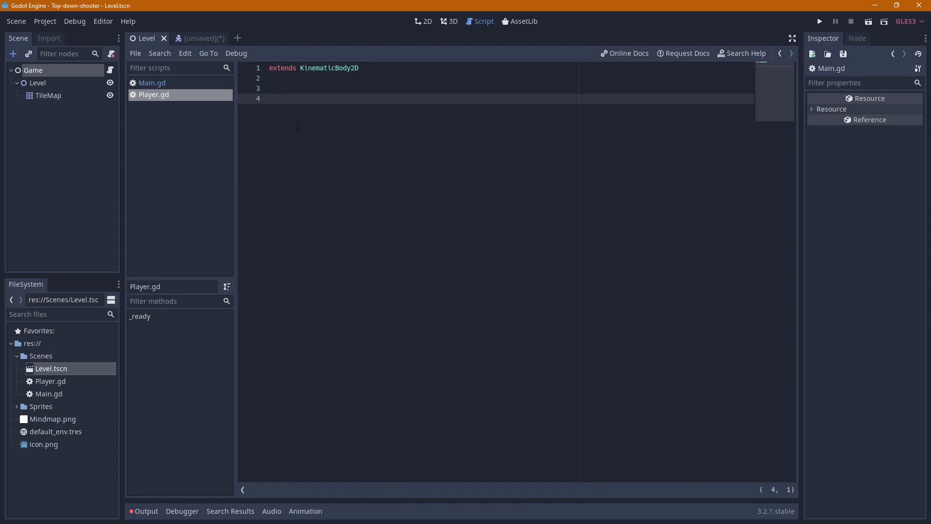
text(# player)
text( controller)
text(here)
Add up, down, left and right actions in the Project Settings Input Map
click(55, 21)
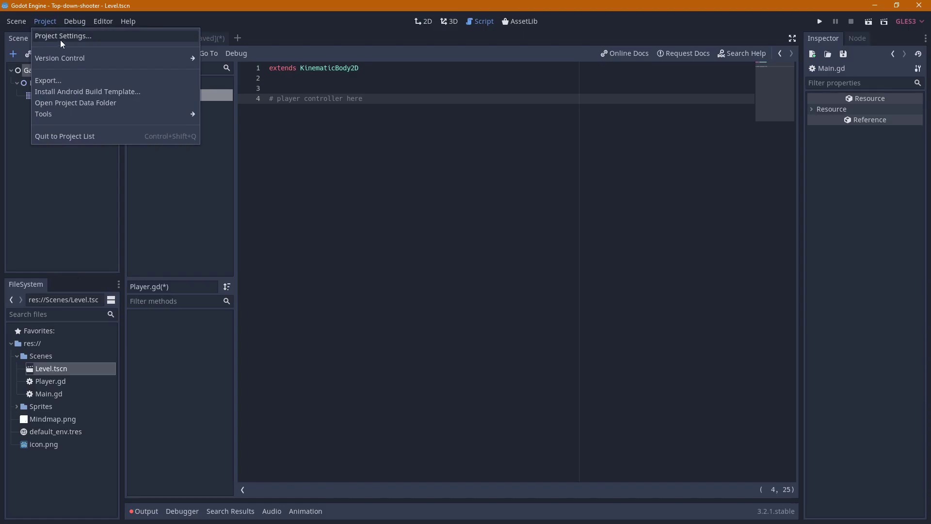
click(63, 37)
click(308, 108)
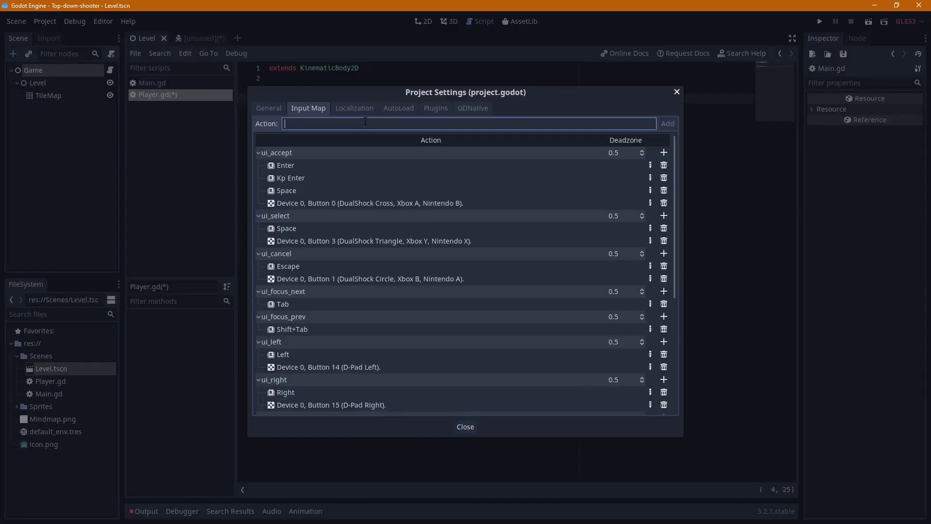
text(up)
key(Return)
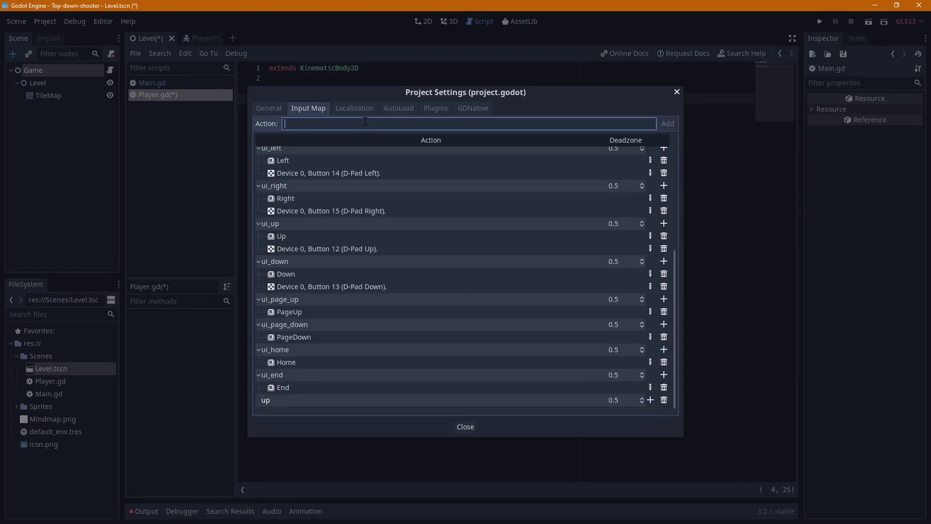
text(down)
key(Return)
text(left)
key(Return)
text(right)
key(Return)
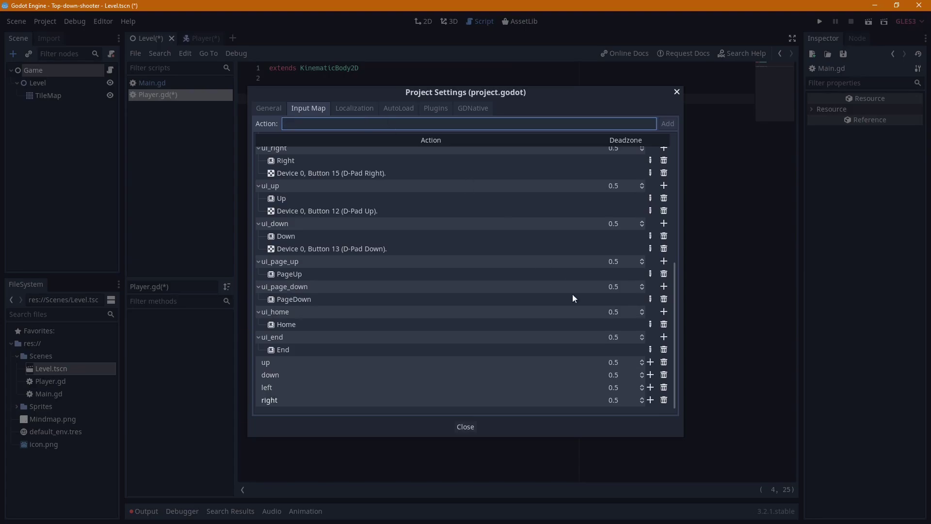
Bind the W key to up and the S key to down
click(650, 367)
click(651, 371)
key(w)
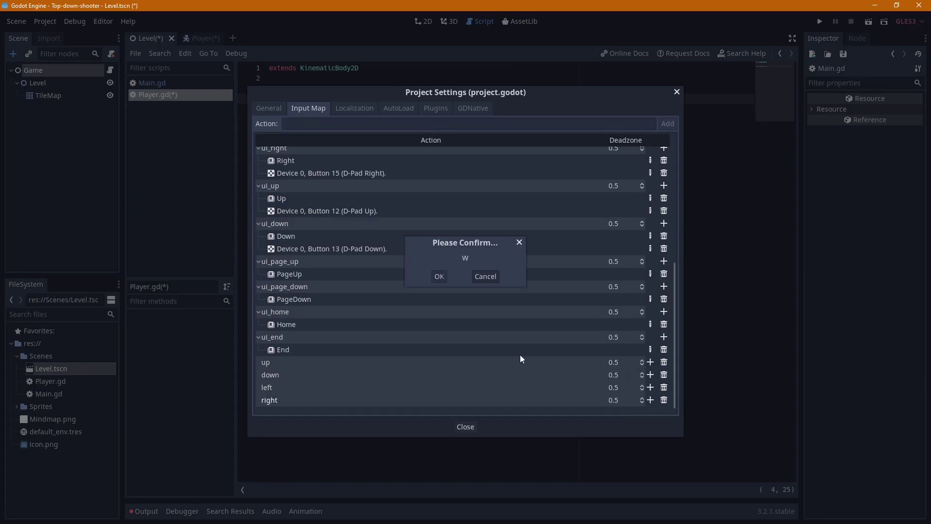
click(439, 276)
click(651, 388)
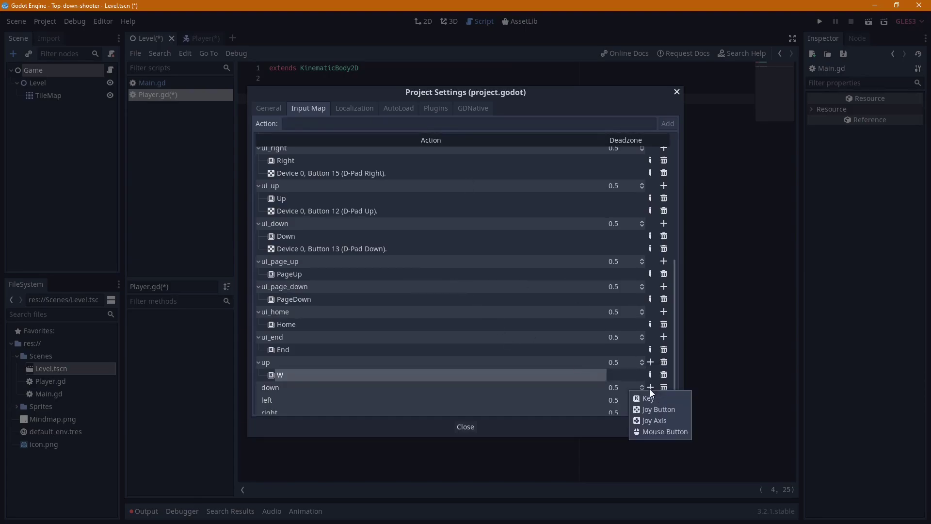
click(652, 403)
key(s)
click(441, 277)
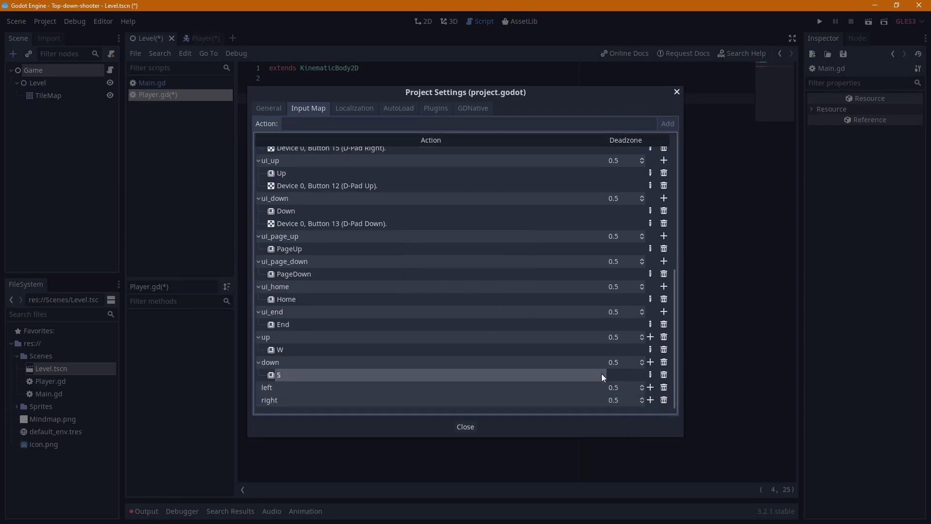
Bind the A key to left and D to right, then close Project Settings
click(651, 388)
click(657, 405)
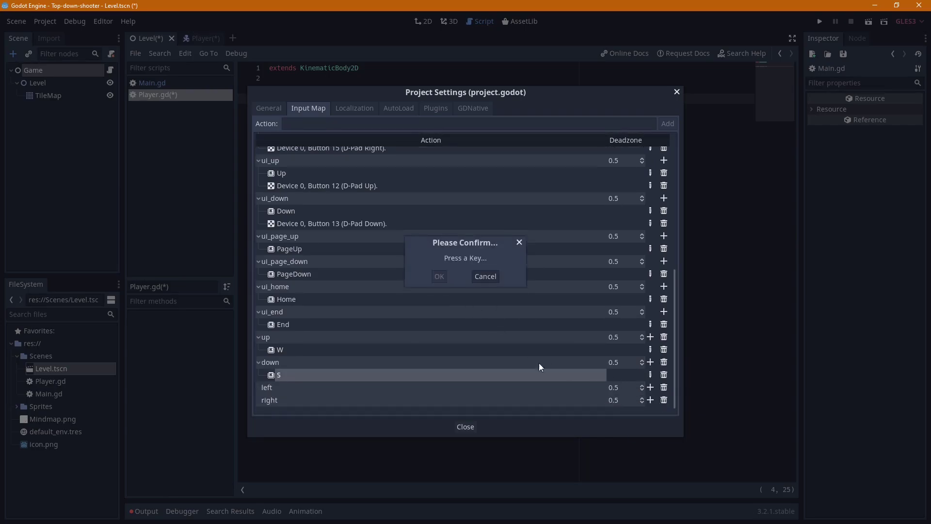
key(a)
click(438, 277)
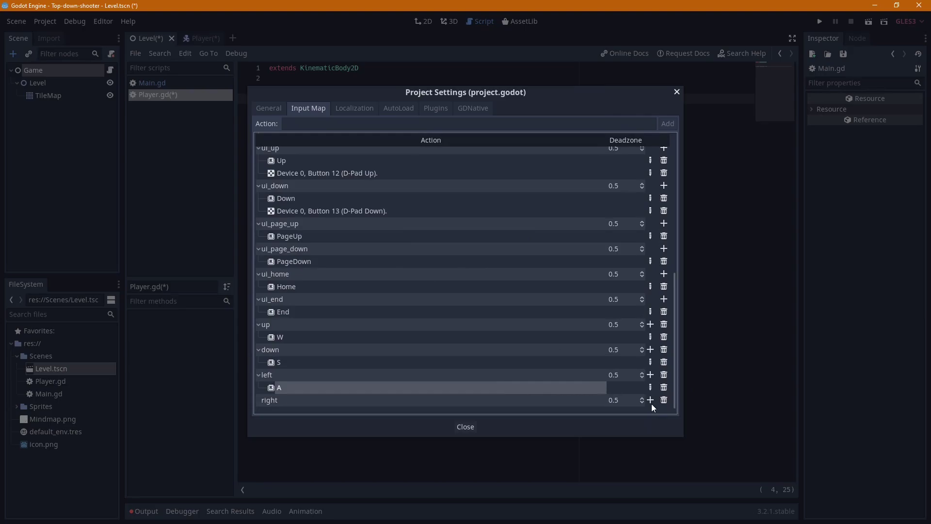
click(650, 400)
click(654, 413)
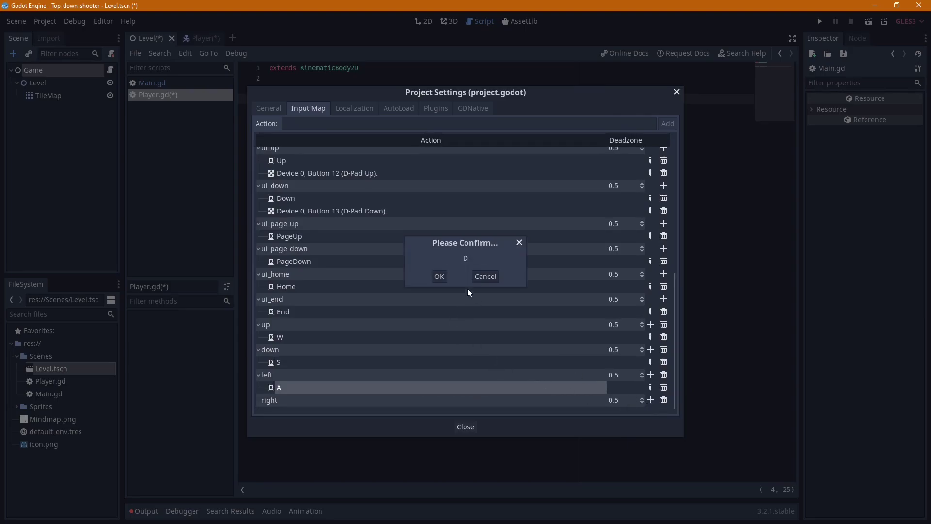
key(d)
click(453, 279)
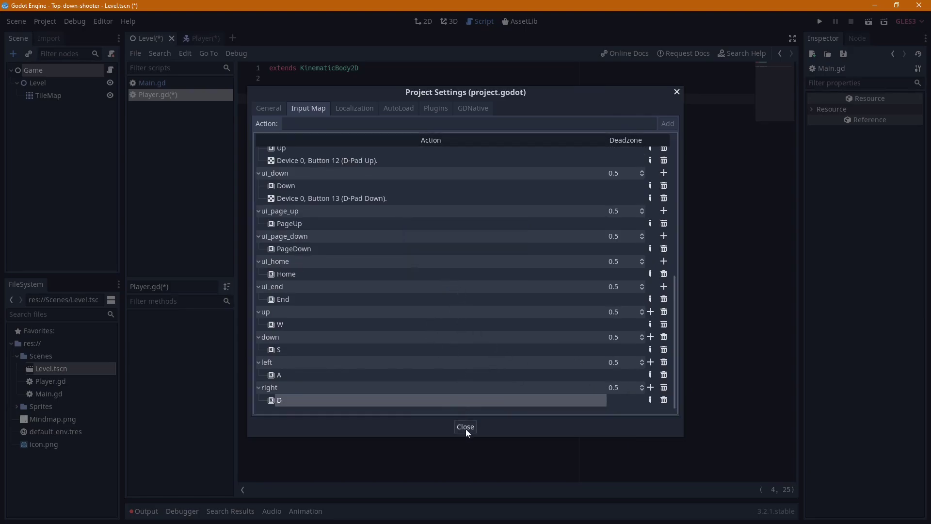
click(466, 429)
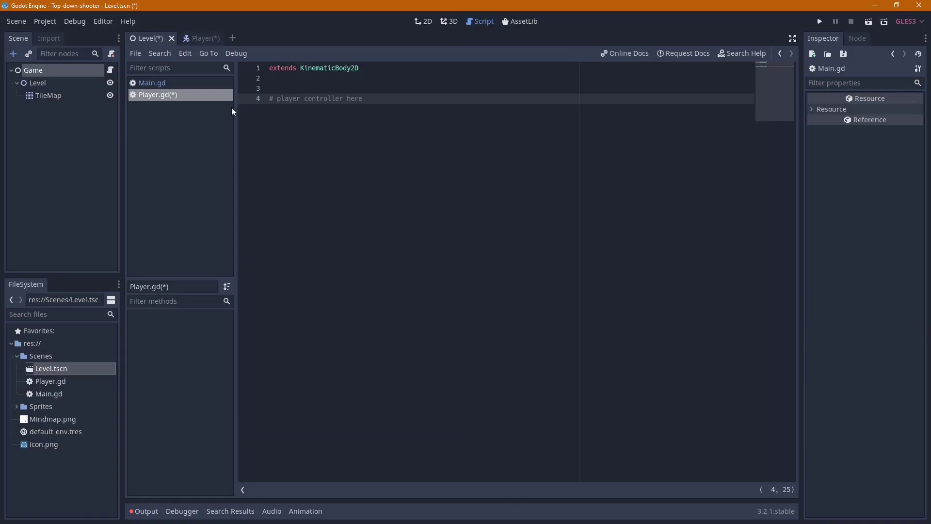
Save Player.gd, reopen Project Settings, and switch to the Mindmap.png mind map in Paint
key(ctrl+s)
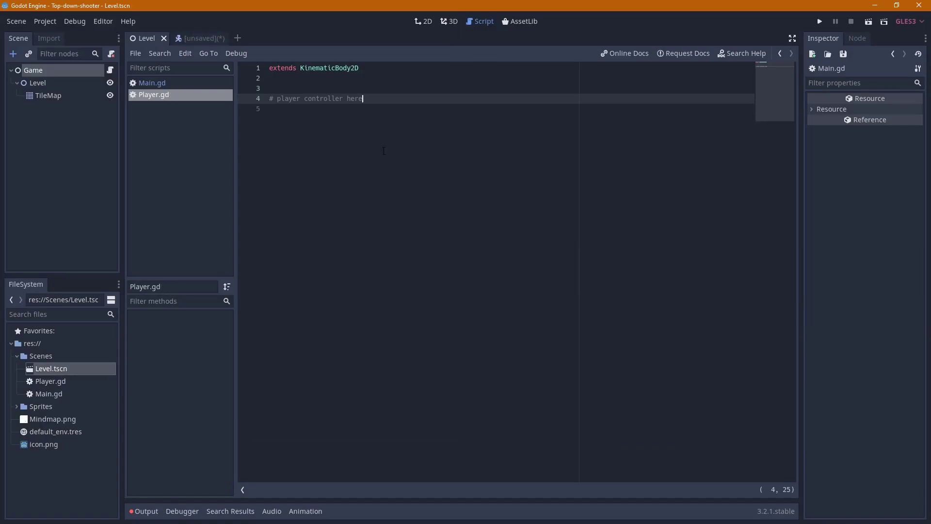
click(46, 21)
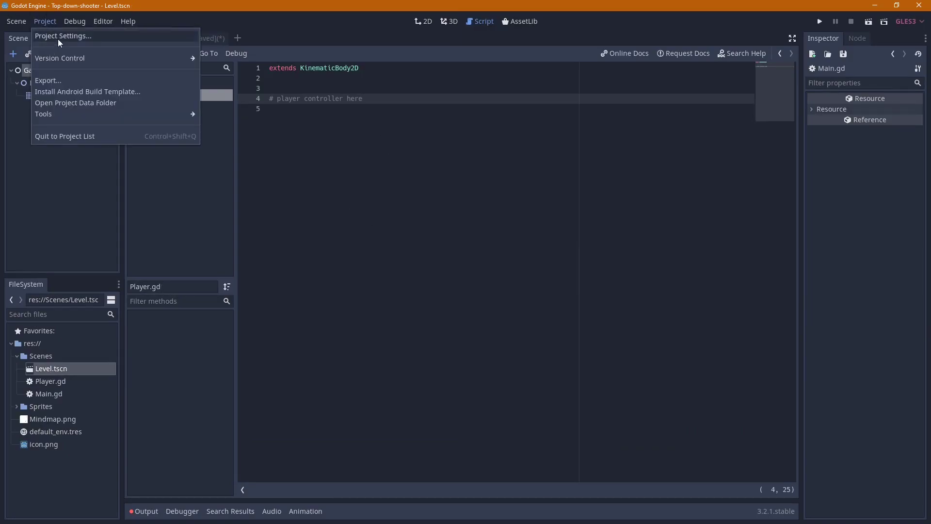
click(57, 39)
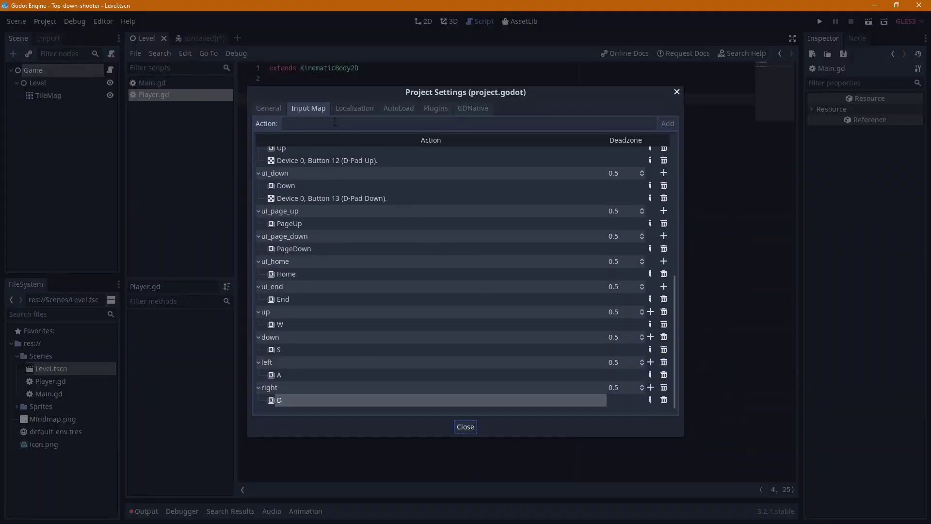
key(alt+Tab)
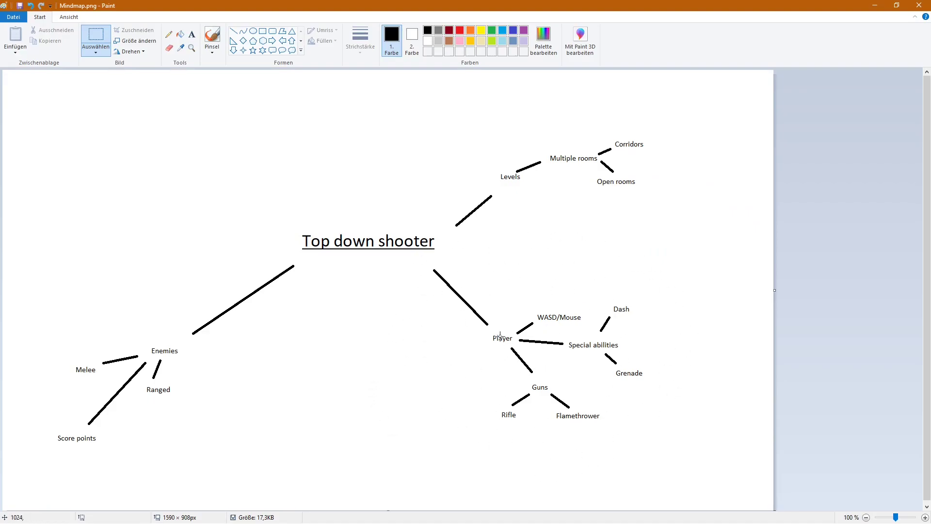
Add shoot, weapon_down, weapon_up and grenade actions to the Input Map
key(alt+Tab)
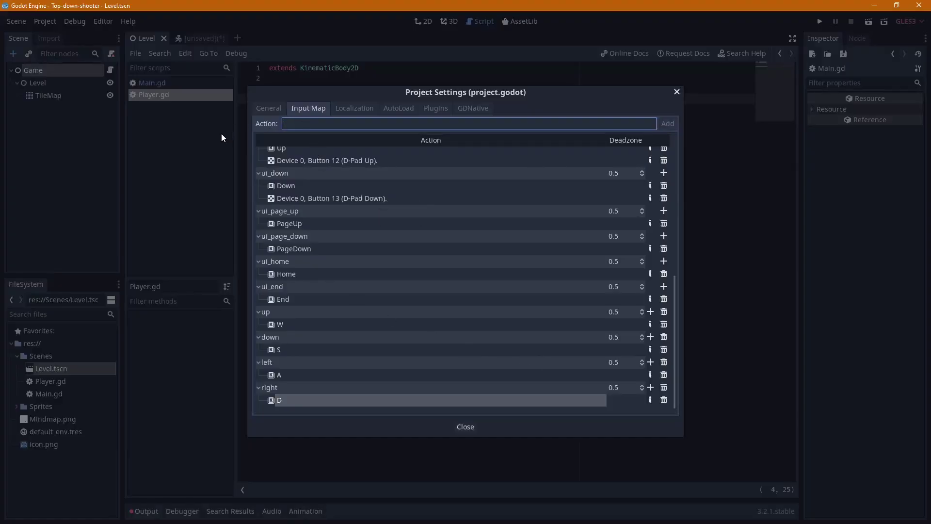
text(shoot)
key(Return)
text(weapon)
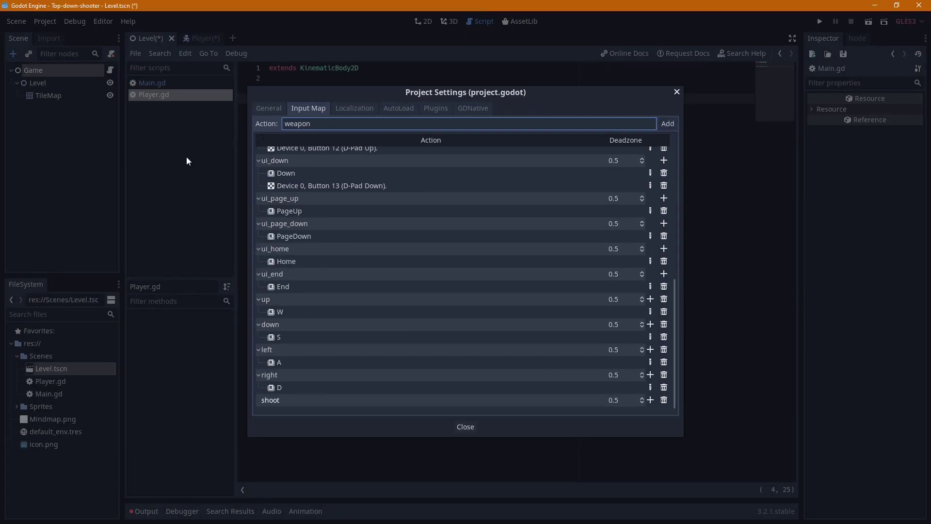
text(_d)
text(own)
key(Return)
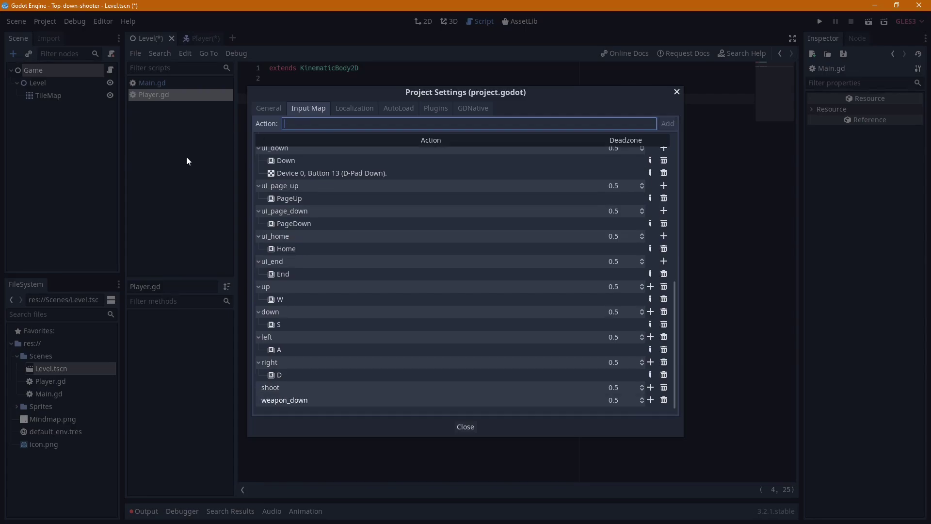
text(weapon_up)
key(Return)
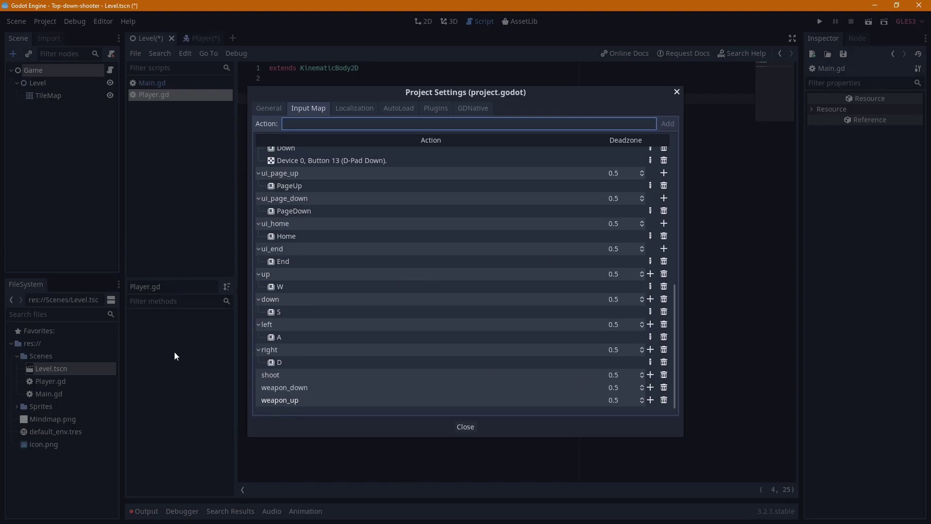
text(grenade)
key(Return)
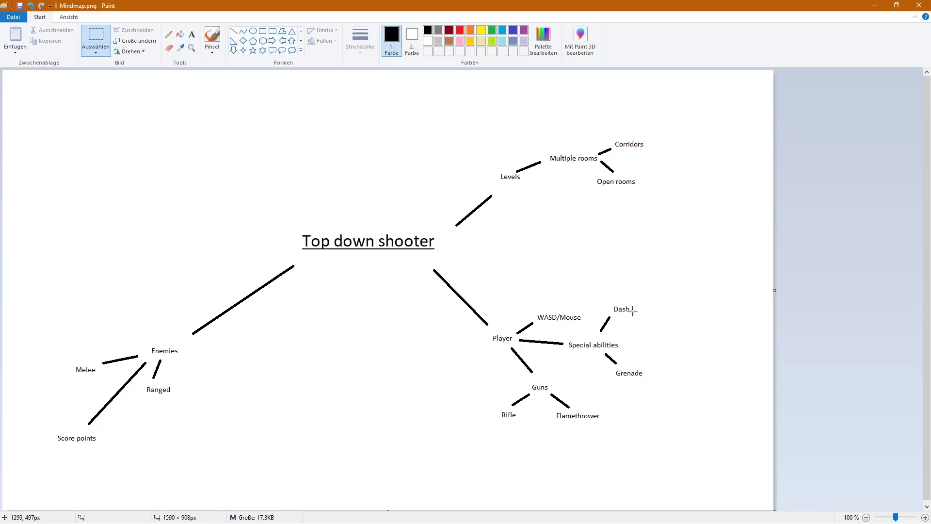
Add a dash action, checking the mind map in Paint alongside
key(alt+Tab)
key(Escape)
key(alt+Tab)
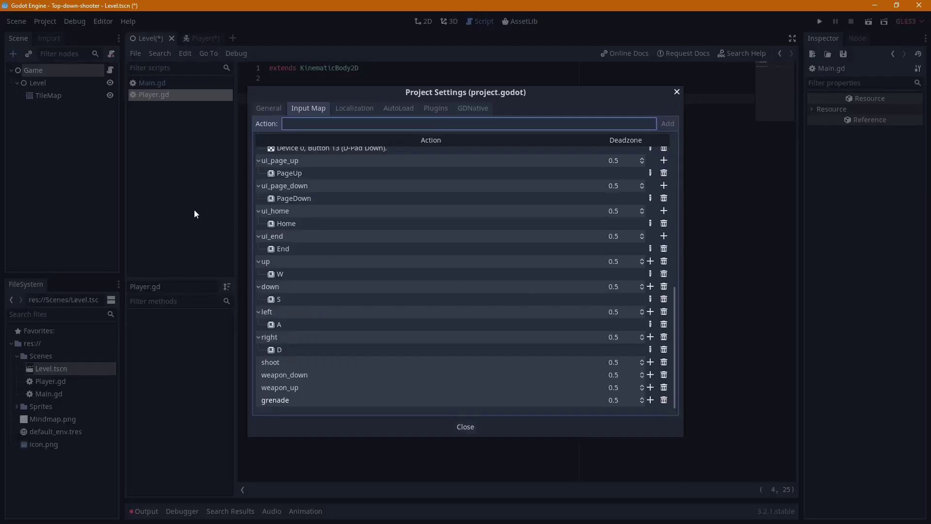
text(dash)
key(Return)
key(alt+Tab)
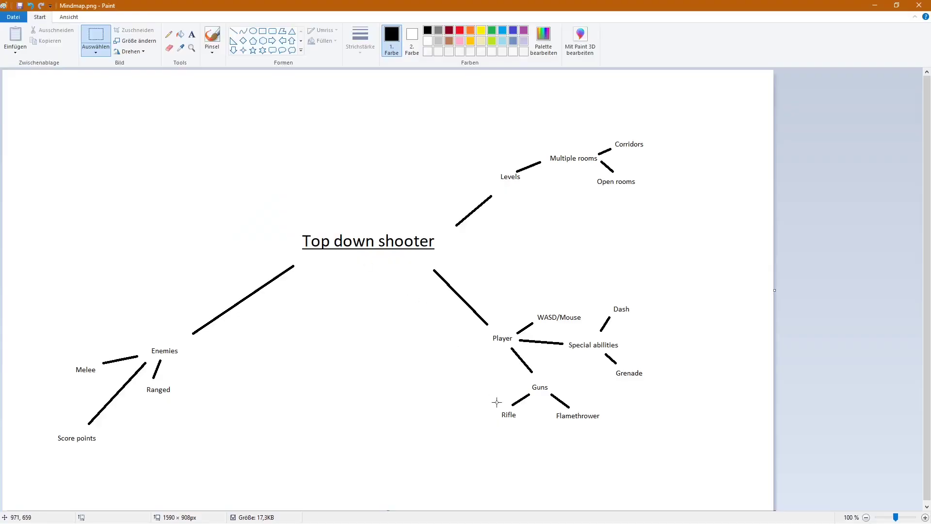
key(alt+Tab)
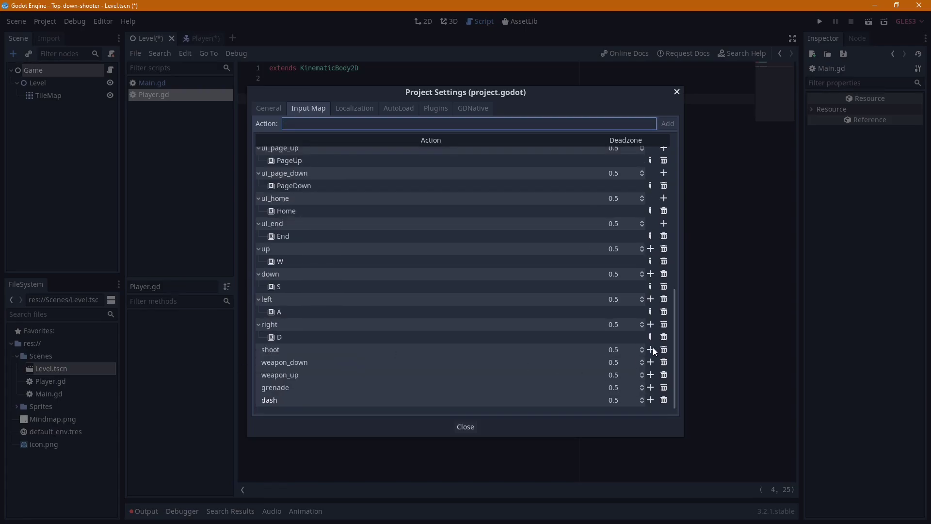
Bind shoot to the left mouse button and weapon_down to mouse wheel down
click(649, 348)
click(646, 392)
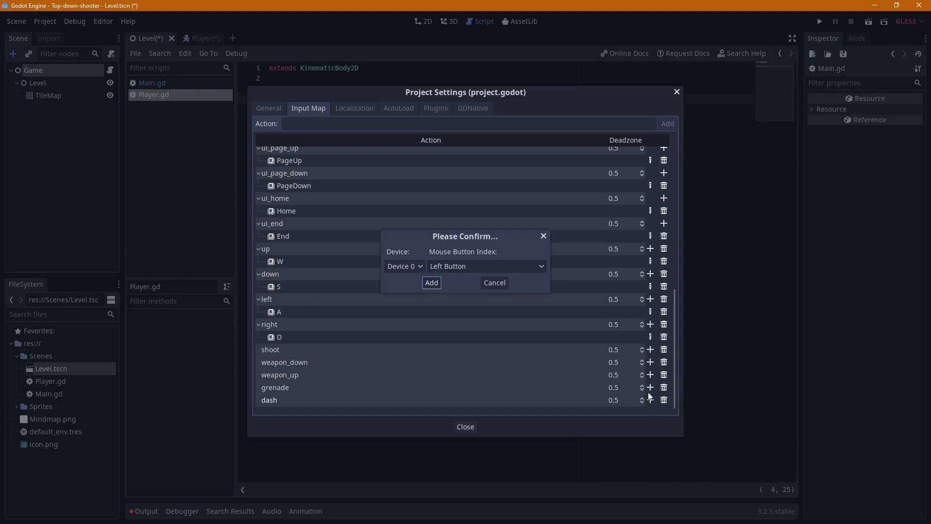
click(431, 282)
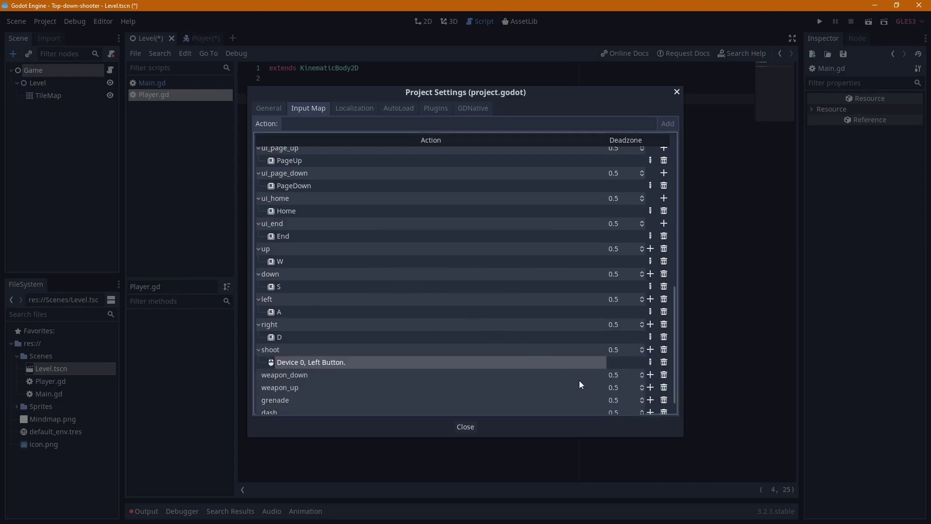
click(650, 374)
click(660, 417)
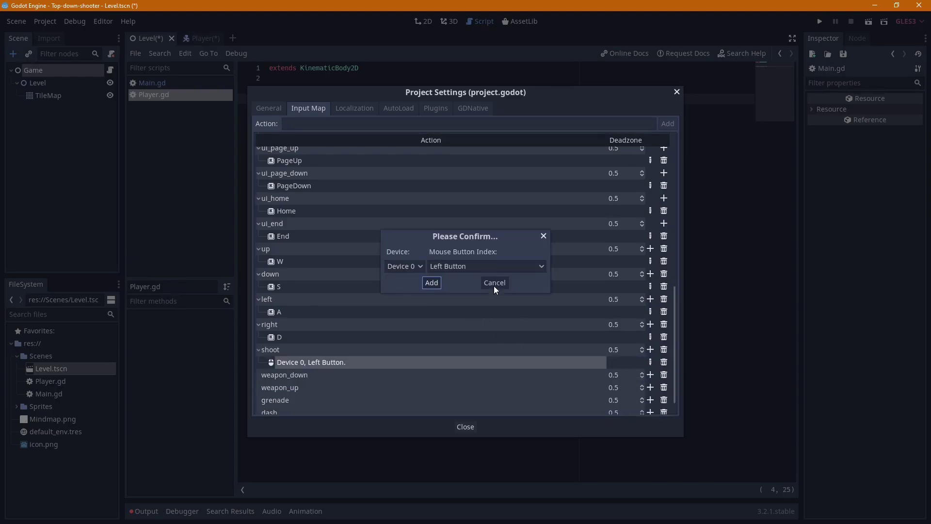
click(485, 266)
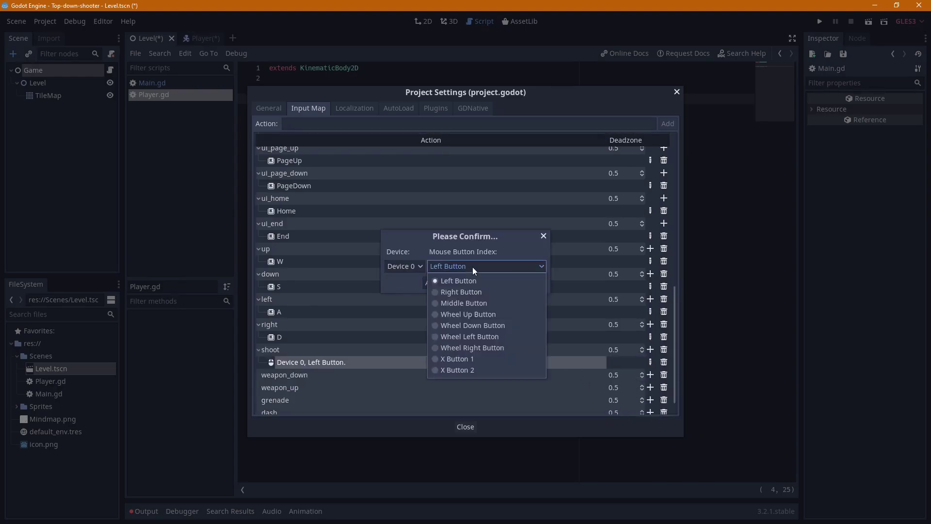
click(492, 313)
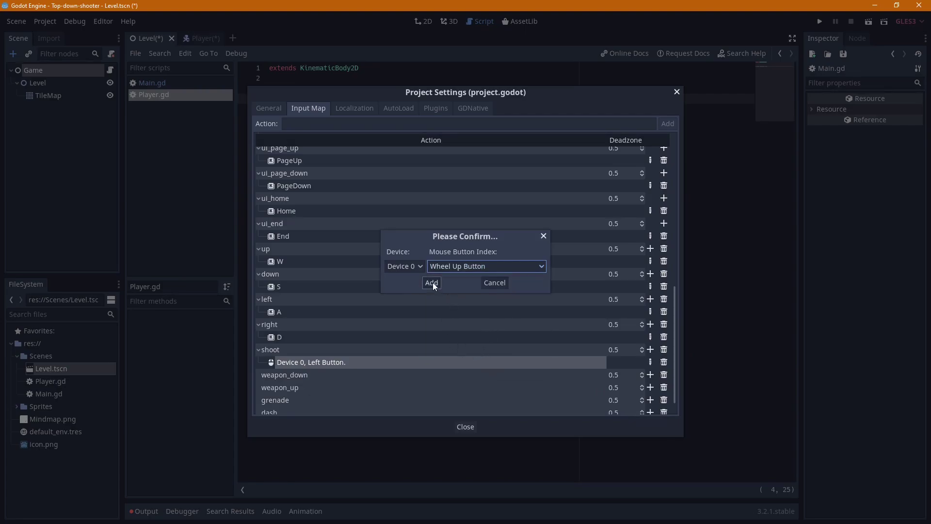
click(485, 267)
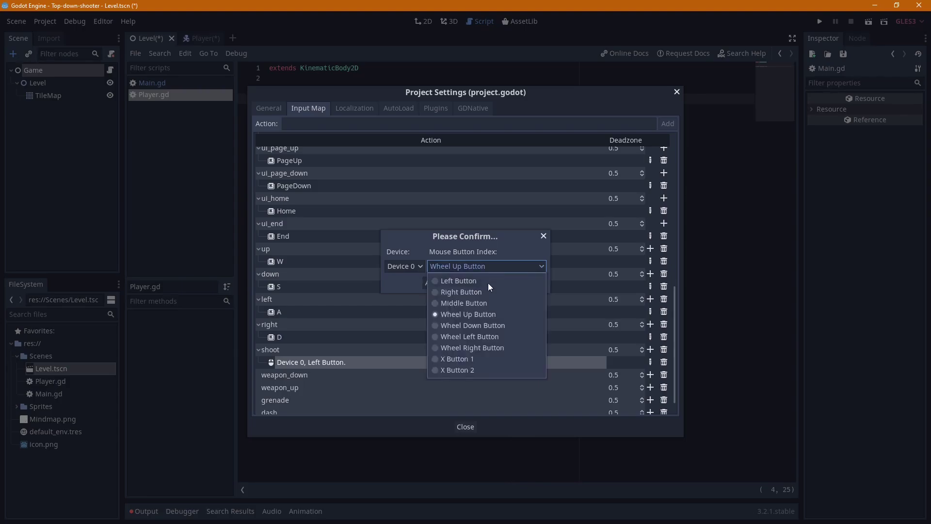
click(493, 324)
click(441, 289)
Bind weapon_up to mouse wheel up
click(649, 400)
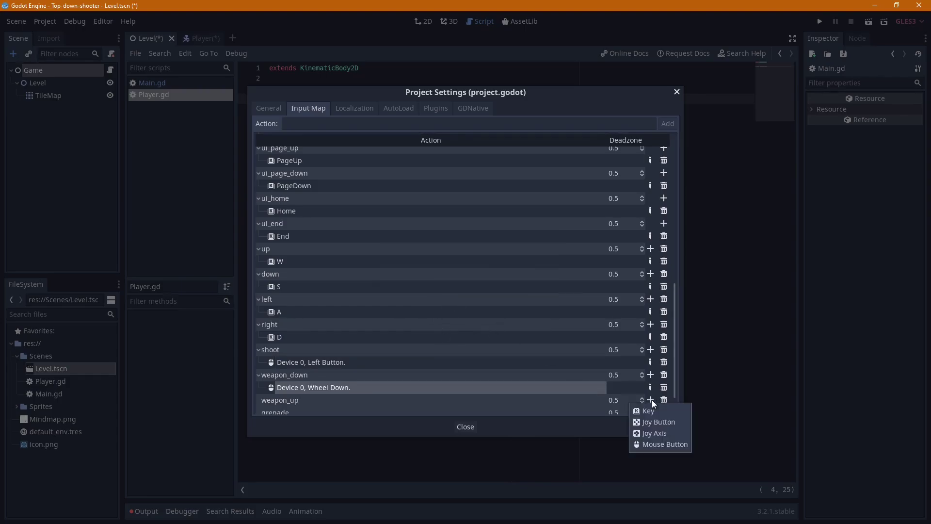
click(653, 411)
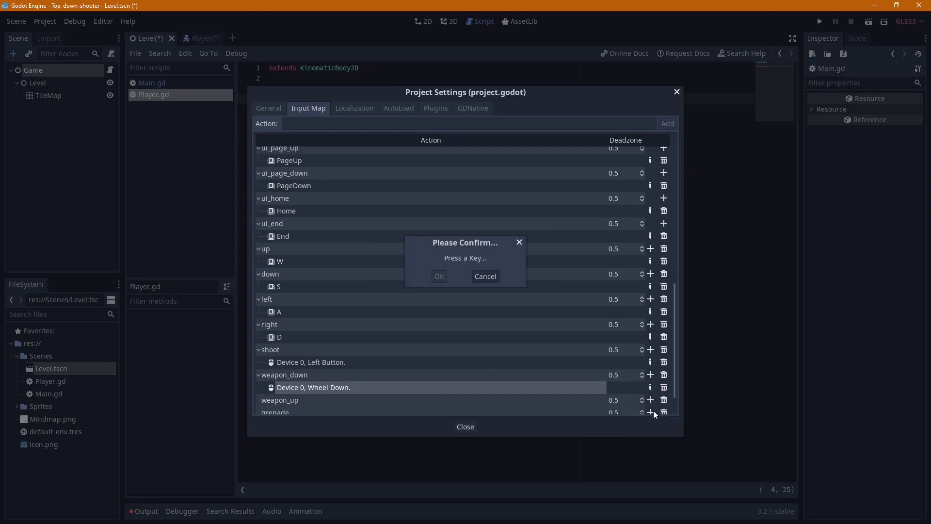
click(525, 306)
scroll(540, 335, down, 1)
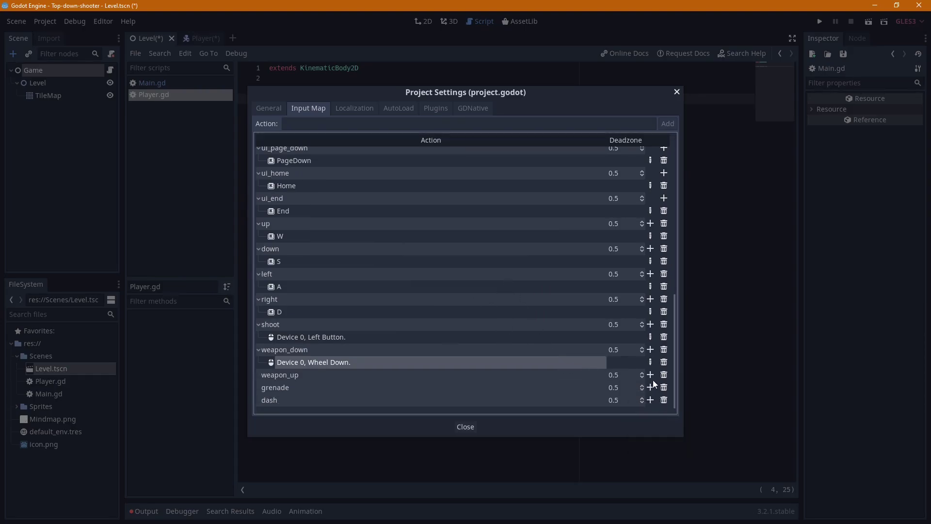
click(651, 374)
click(659, 418)
click(460, 266)
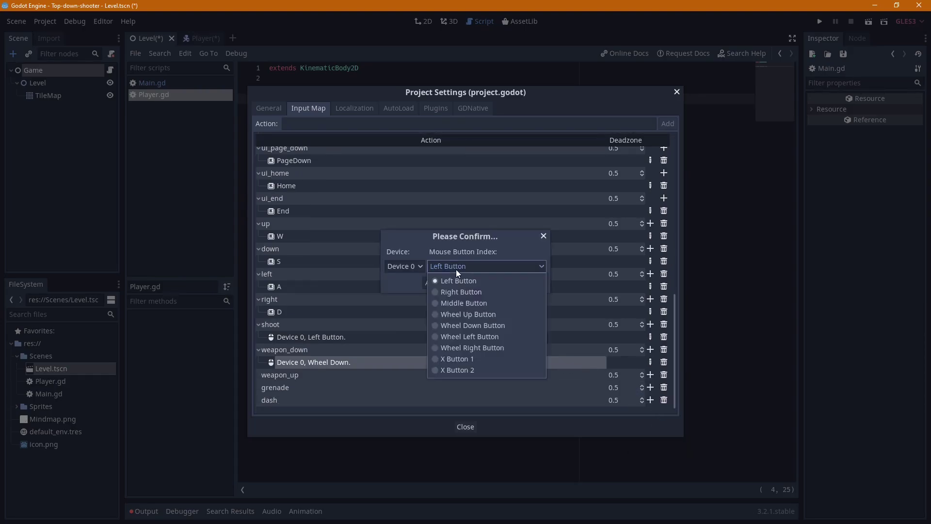
click(481, 313)
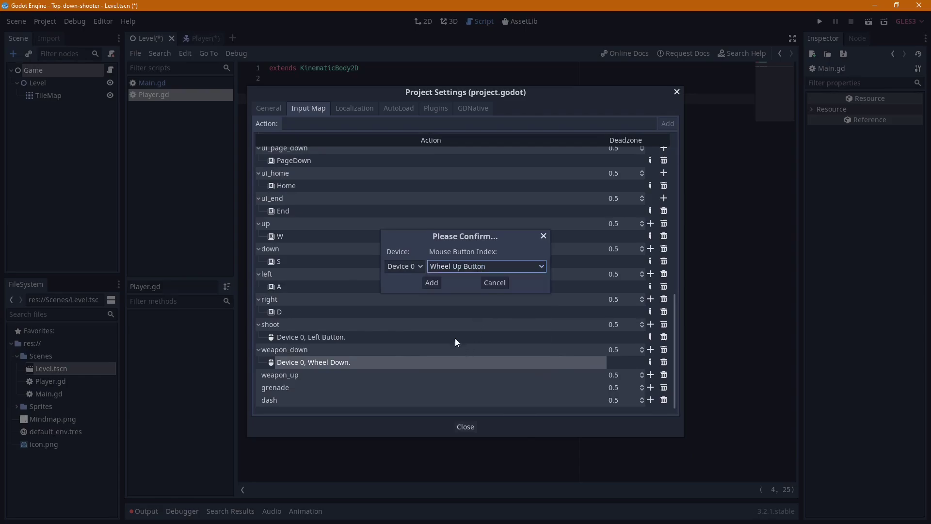
click(436, 282)
scroll(509, 349, down, 1)
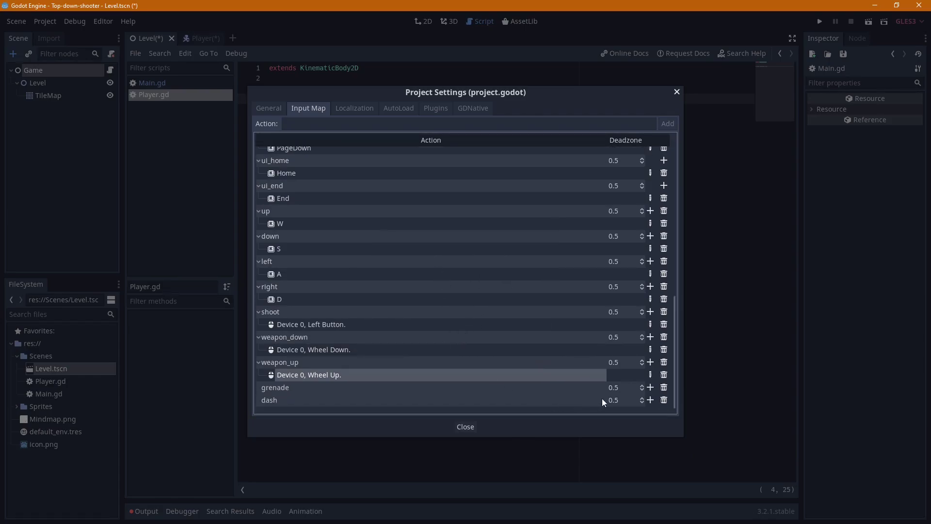
Bind grenade to G and dash to Shift, then close Project Settings
click(650, 388)
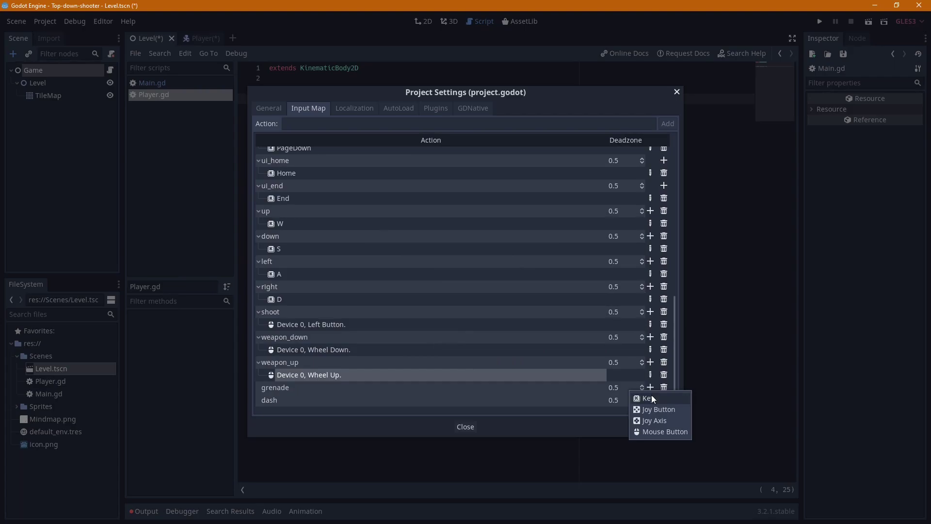
click(652, 396)
key(g)
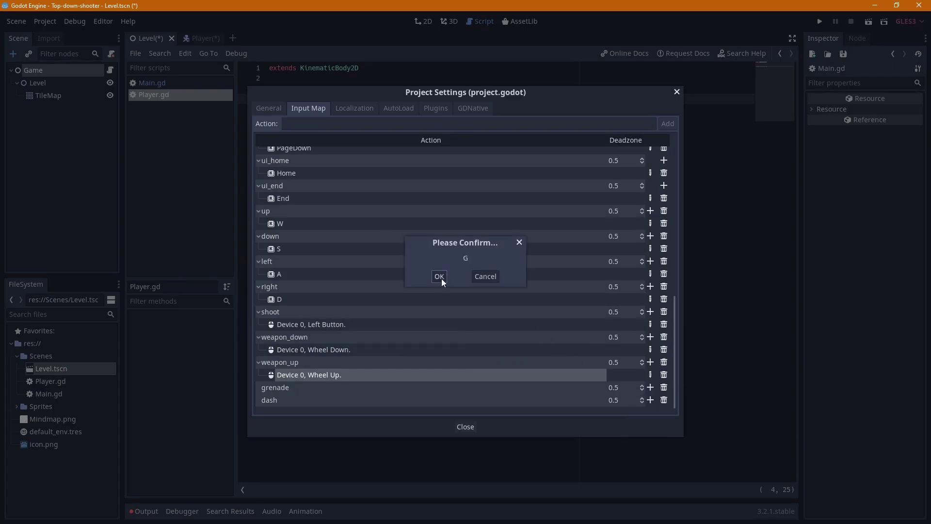
click(440, 277)
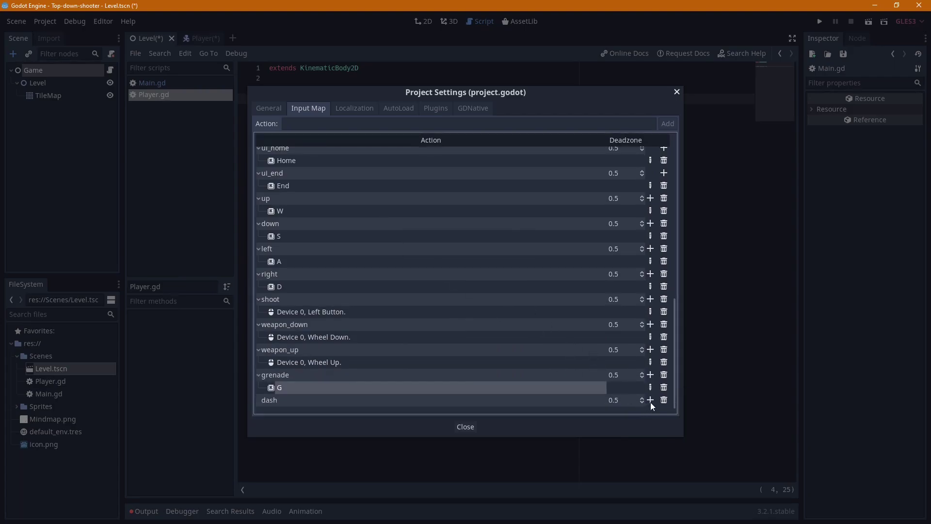
click(650, 400)
click(647, 411)
key(shift)
click(438, 277)
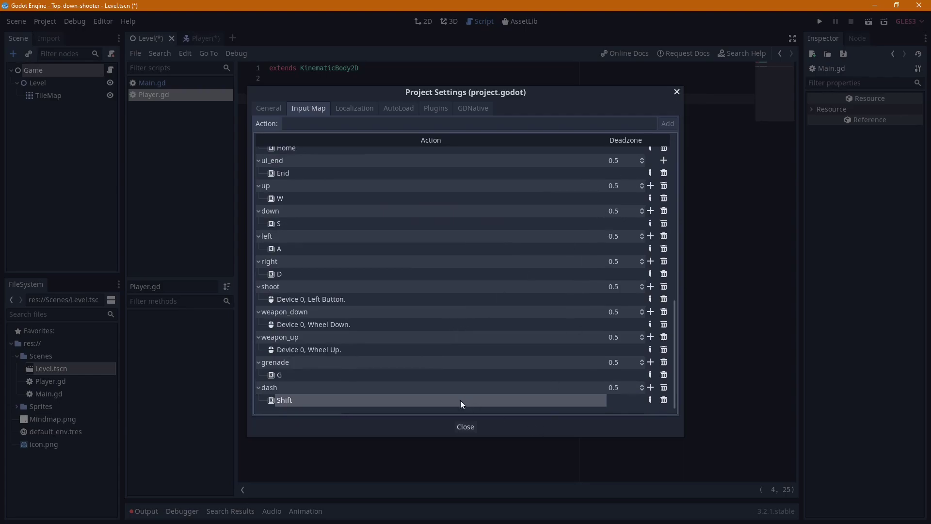
click(467, 427)
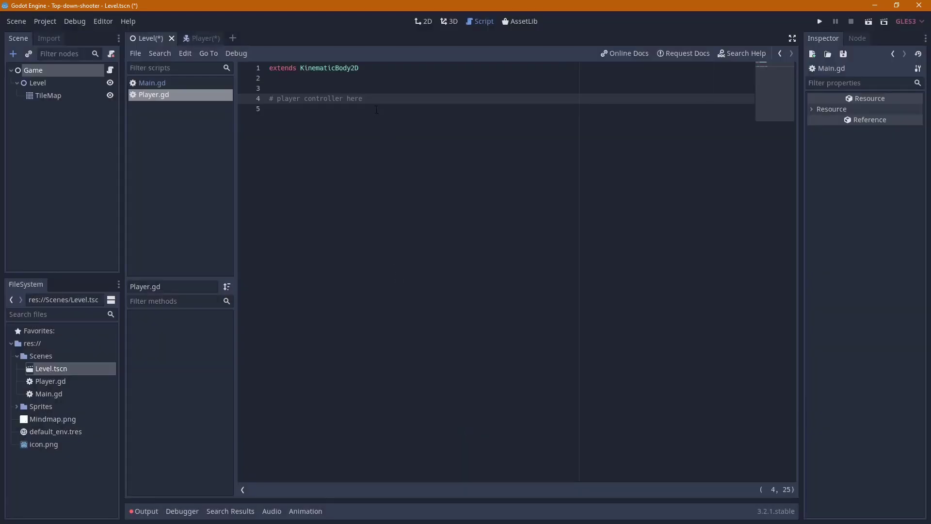
Replace the line 4 comment with 'func PlayerControler():' and start its indented body line
drag(399, 101, 183, 104)
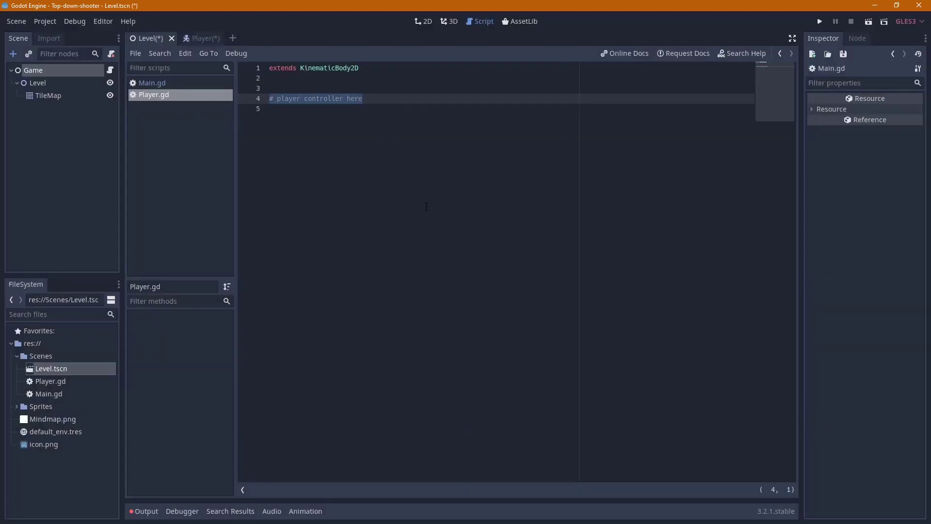
text(func)
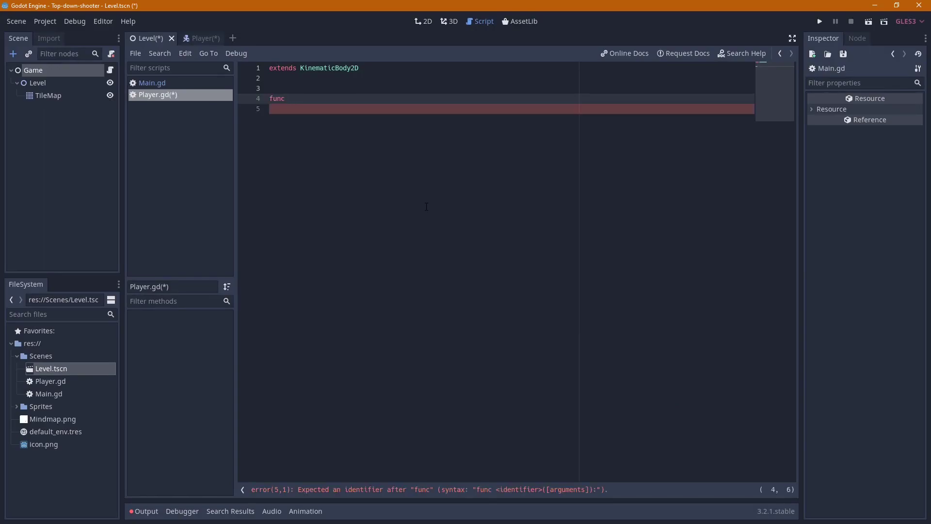
key(ctrl+space)
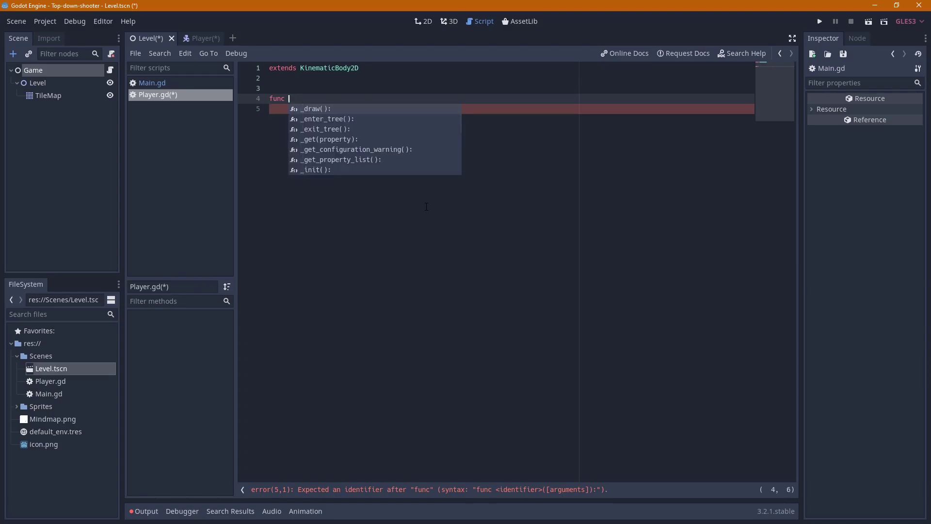
text(Play)
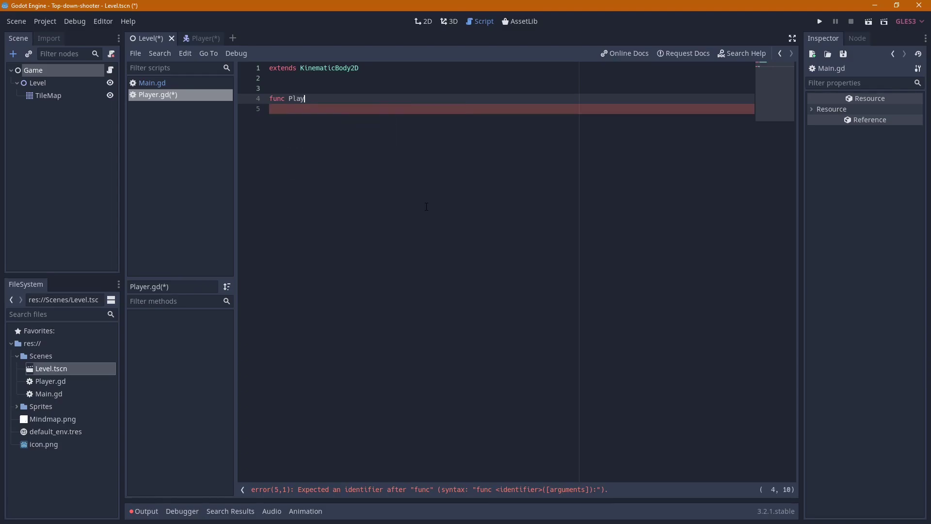
text(erControler():)
key(Return)
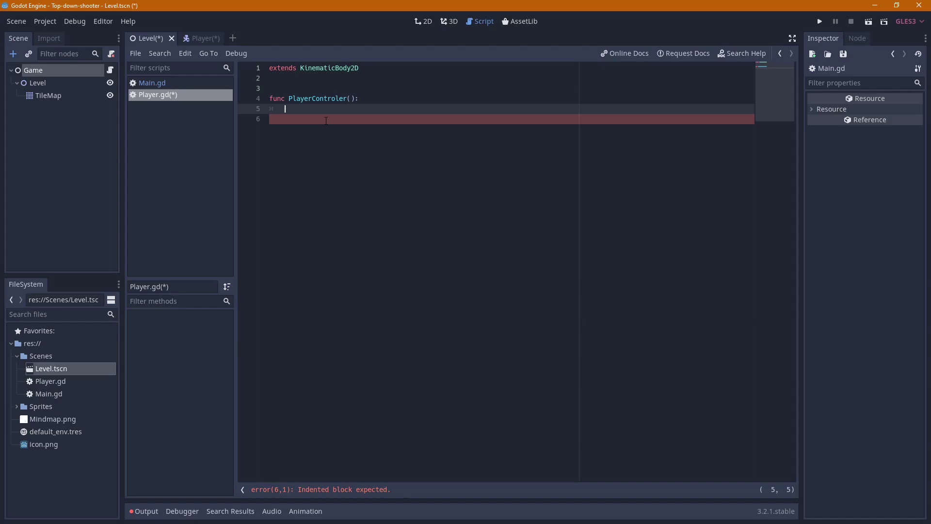
drag(358, 98, 253, 98)
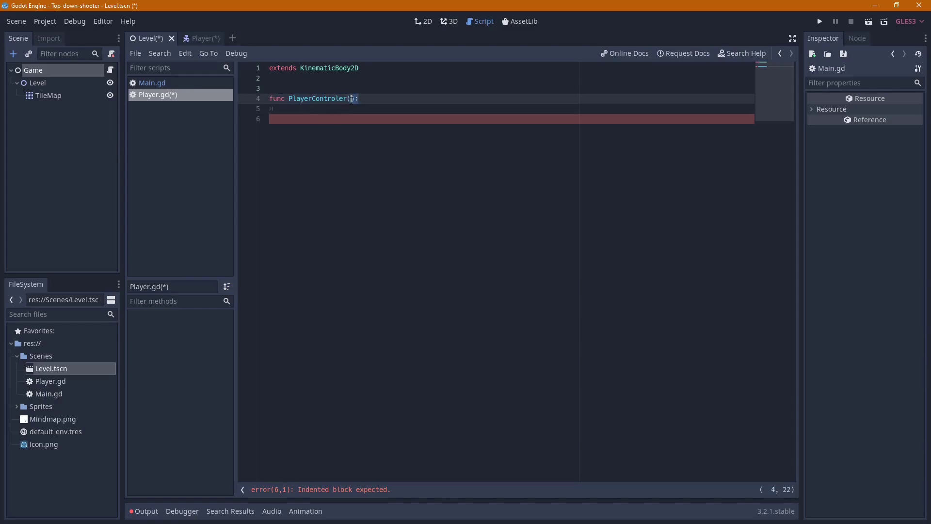
click(369, 119)
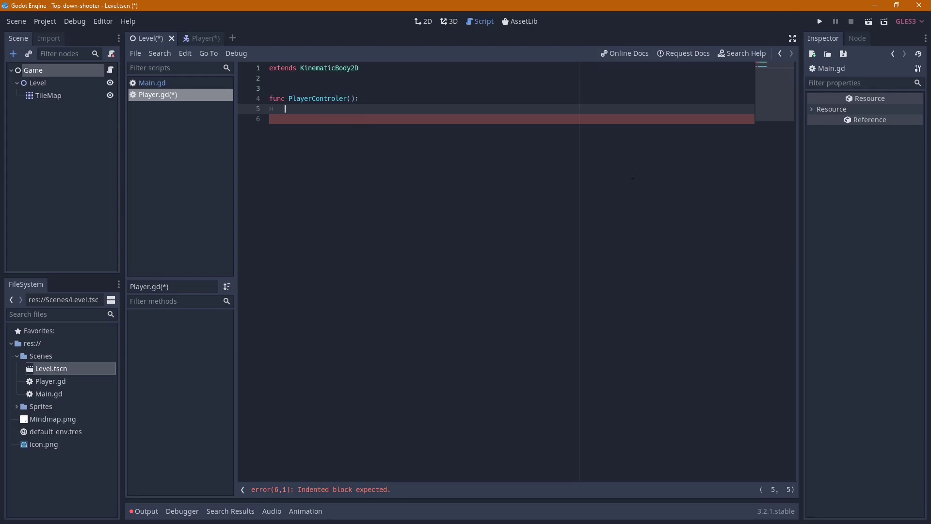
key(alt+Tab)
key(alt+Tab)
key(alt+Tab)
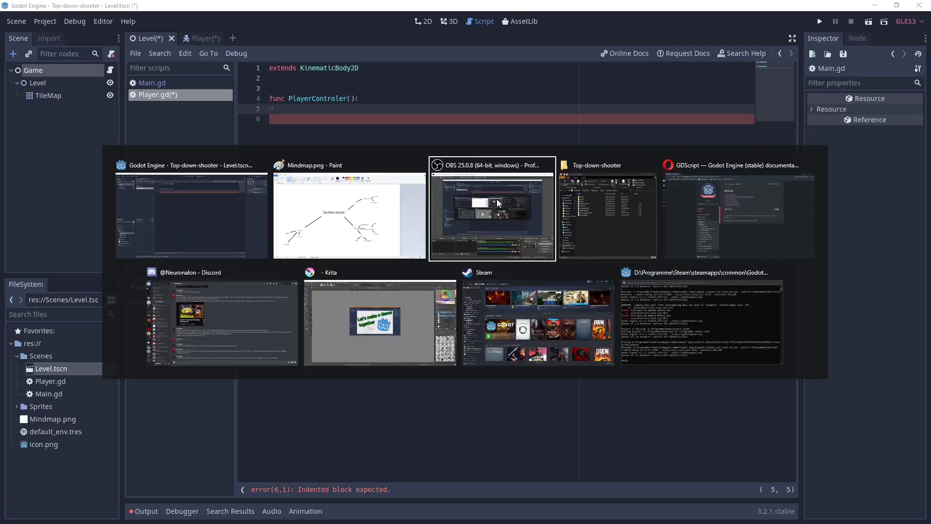
Scroll the Godot Docs page to the GDScript section in Opera
key(Tab)
key(Tab)
scroll(272, 405, down, 2)
scroll(268, 331, down, 2)
scroll(268, 331, up, 3)
scroll(268, 339, up, 2)
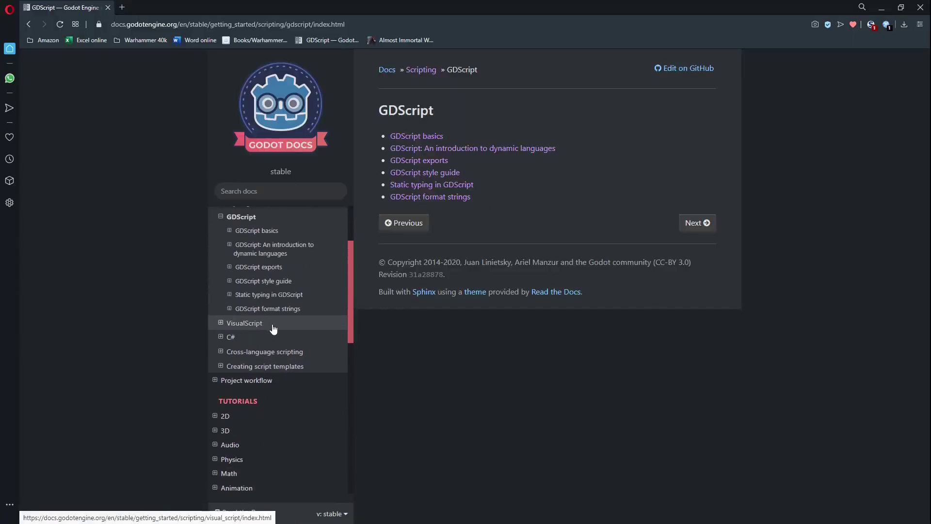
scroll(267, 349, up, 2)
key(alt+Tab)
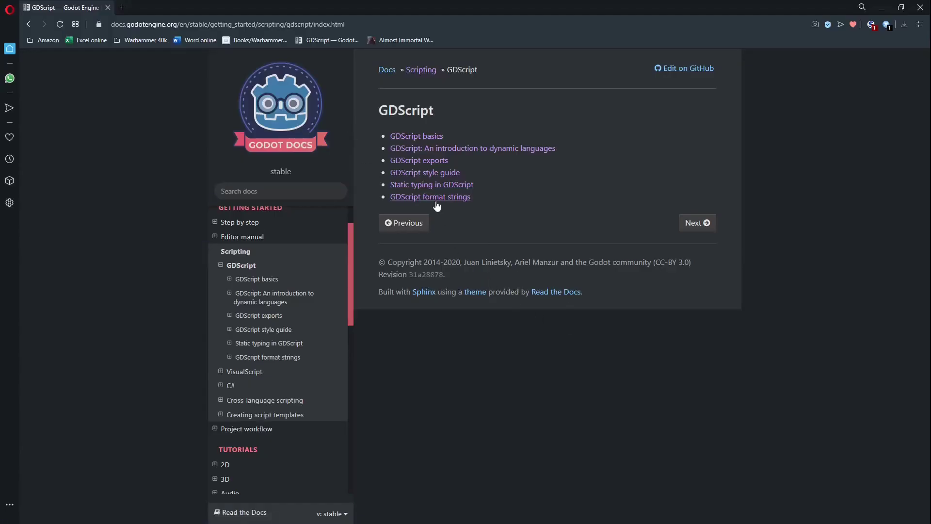
scroll(271, 312, up, 1)
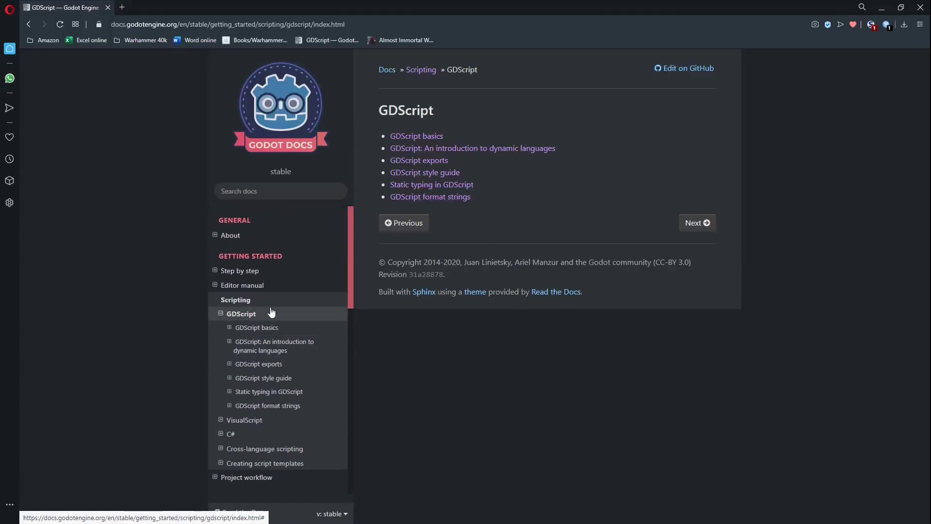
Search the docs for 'i' and open the Input class reference page
click(288, 194)
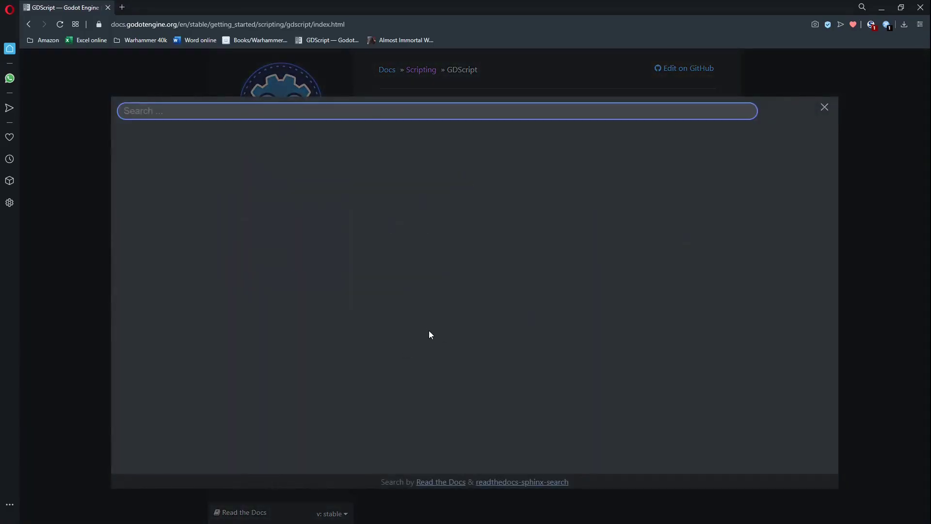
text(input)
click(146, 137)
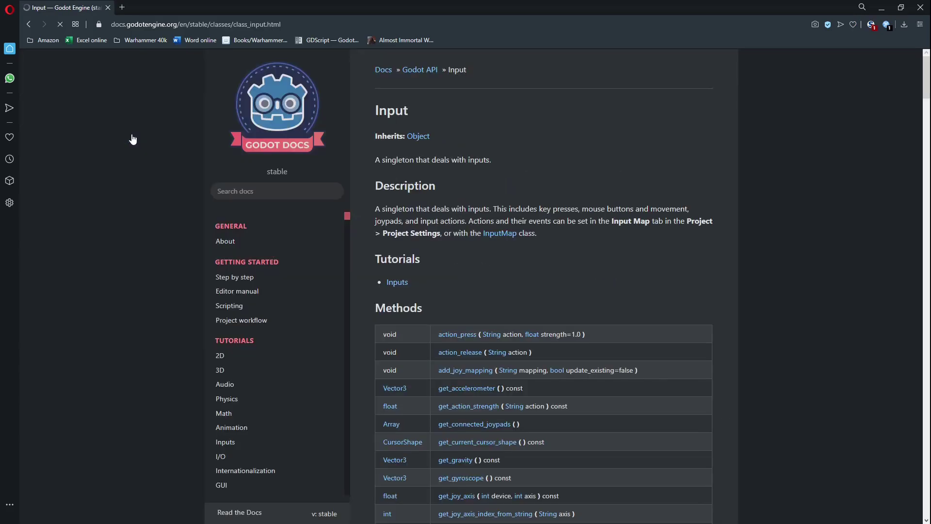
scroll(439, 265, down, 2)
scroll(438, 262, up, 3)
scroll(438, 262, down, 2)
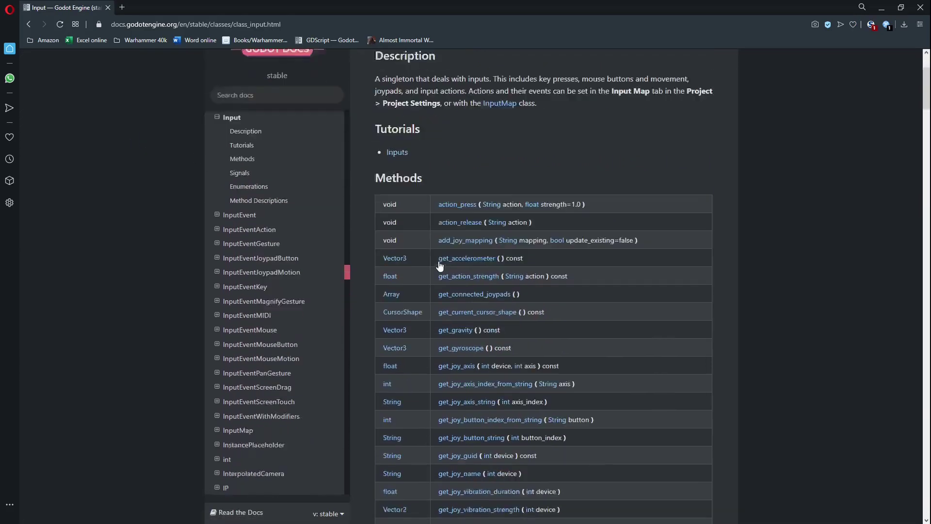
scroll(470, 255, down, 2)
scroll(535, 240, down, 4)
scroll(527, 243, down, 4)
scroll(525, 243, down, 6)
scroll(526, 244, up, 2)
scroll(525, 243, up, 3)
scroll(473, 318, up, 4)
scroll(471, 312, up, 6)
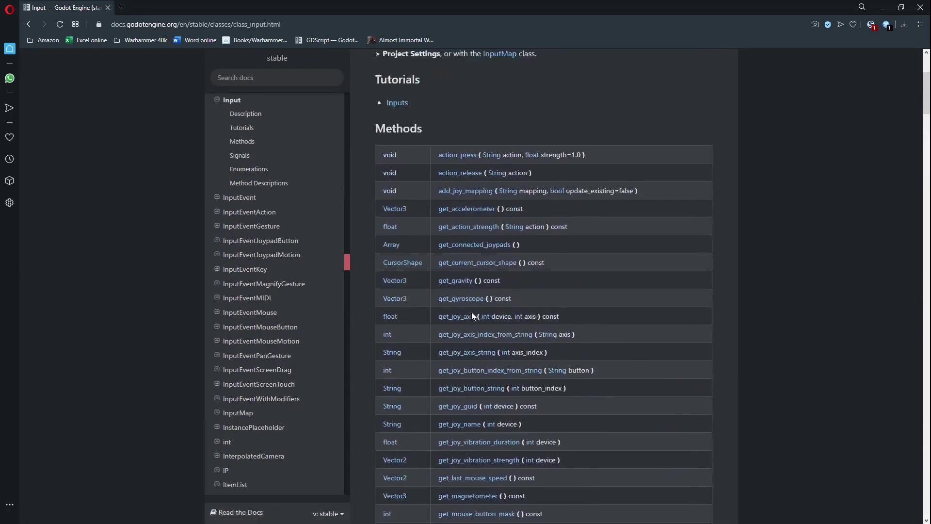
scroll(447, 284, up, 3)
Scroll through the Input class Methods table, including is_action_pressed
scroll(449, 396, down, 1)
scroll(526, 369, down, 5)
scroll(522, 293, down, 5)
scroll(442, 356, up, 5)
scroll(529, 211, up, 4)
scroll(494, 198, down, 4)
scroll(480, 199, up, 2)
scroll(465, 199, up, 1)
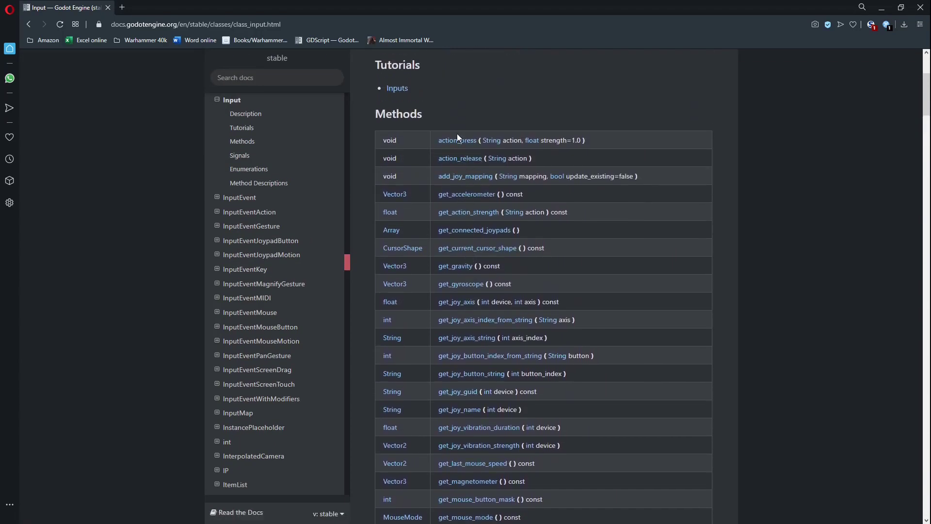
scroll(460, 231, down, 1)
scroll(459, 233, down, 4)
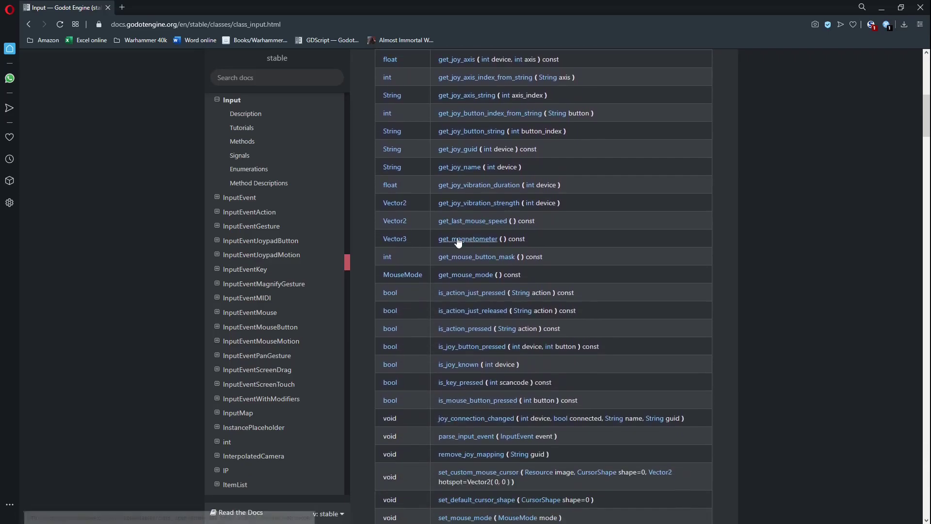
scroll(457, 239, down, 3)
scroll(458, 241, down, 1)
scroll(458, 241, down, 1)
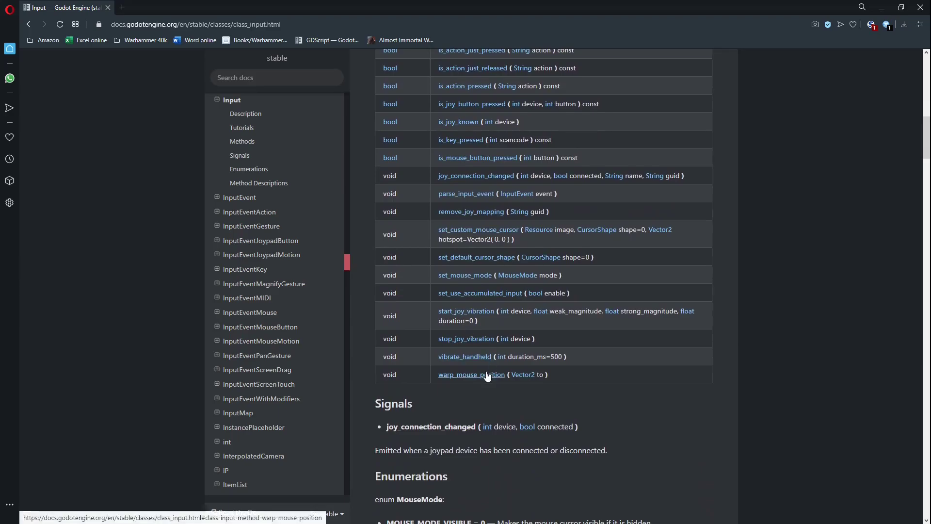
scroll(451, 339, up, 5)
scroll(482, 359, up, 5)
scroll(482, 356, down, 1)
scroll(456, 243, down, 1)
scroll(432, 135, up, 1)
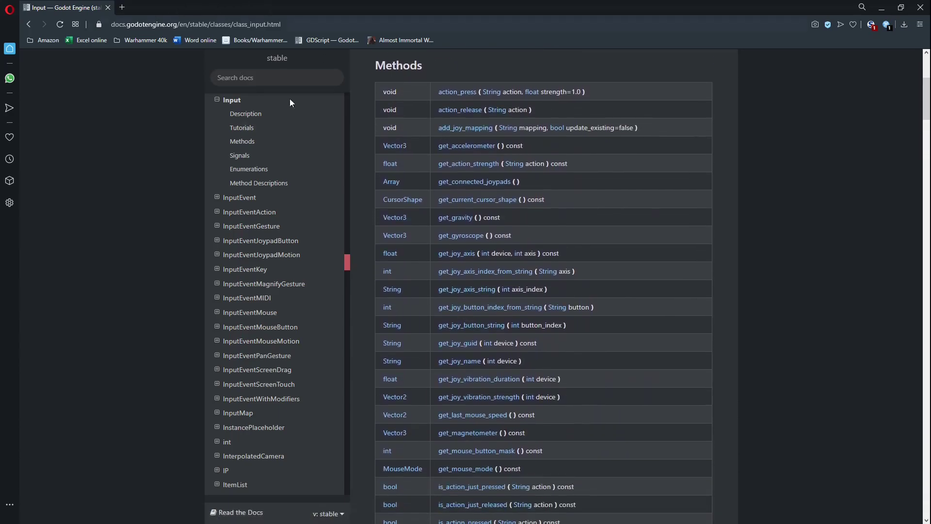
In a new browser tab, search DuckDuckGo for 'godot input keys'
click(121, 7)
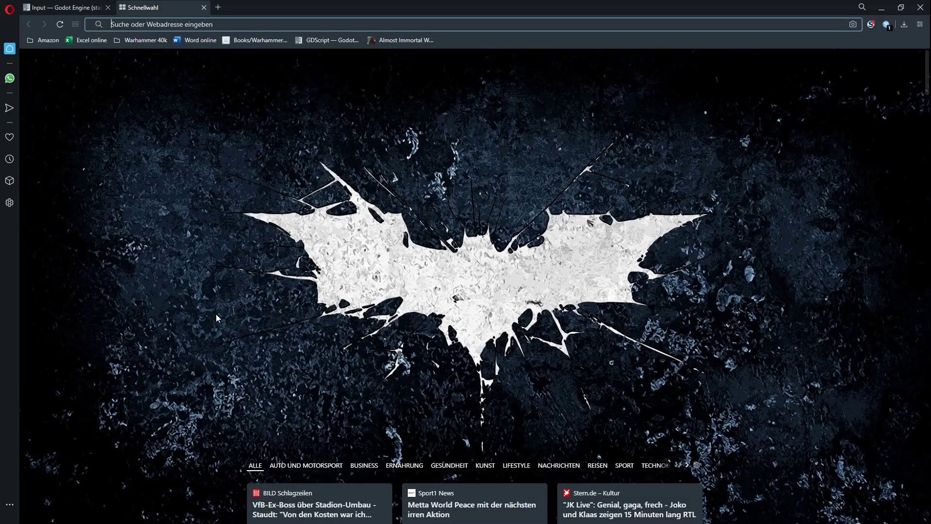
text(godot track user inpu)
key(BackSpace)
key(BackSpace)
key(BackSpace)
key(BackSpace)
key(BackSpace)
key(BackSpace)
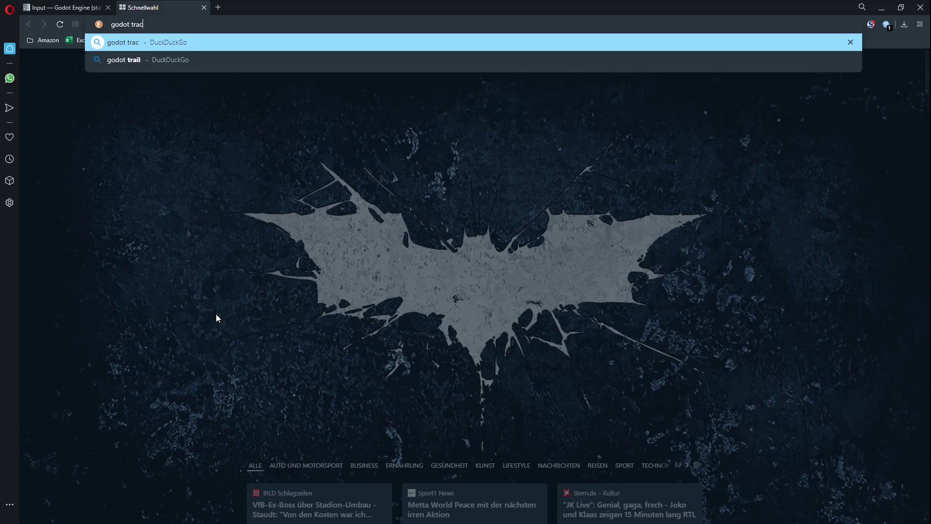
key(BackSpace)
key(BackSpace)
key(BackSpace)
key(BackSpace)
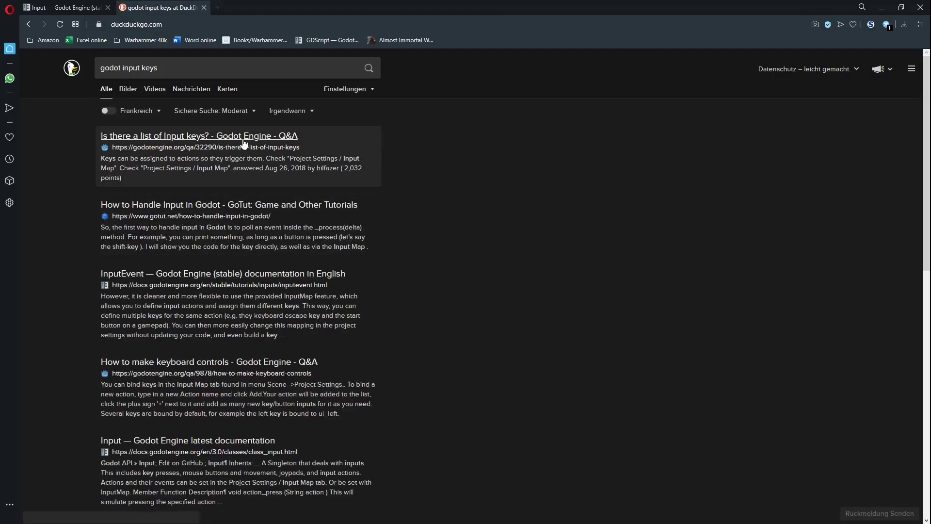
Skim the How to Handle Input in Godot article, then open the InputEvent docs result in a new tab
click(278, 208)
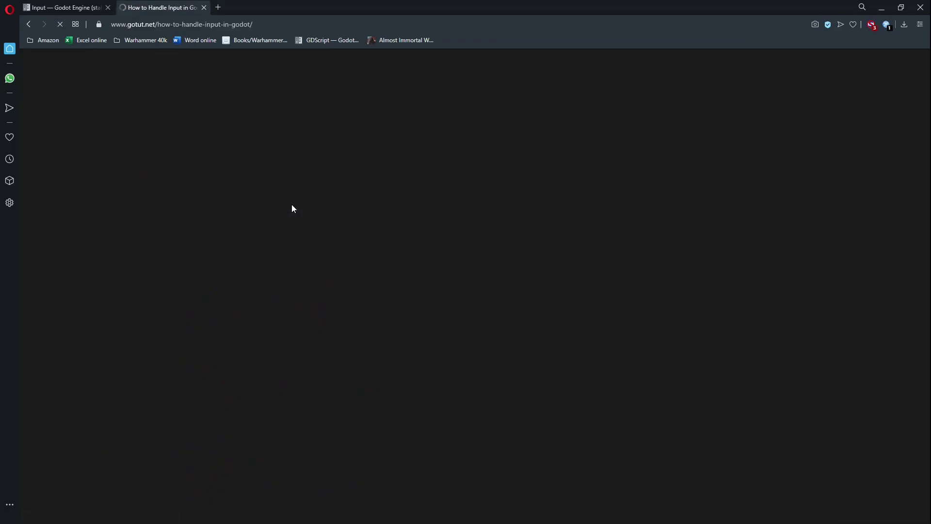
scroll(278, 208, down, 4)
scroll(278, 209, up, 2)
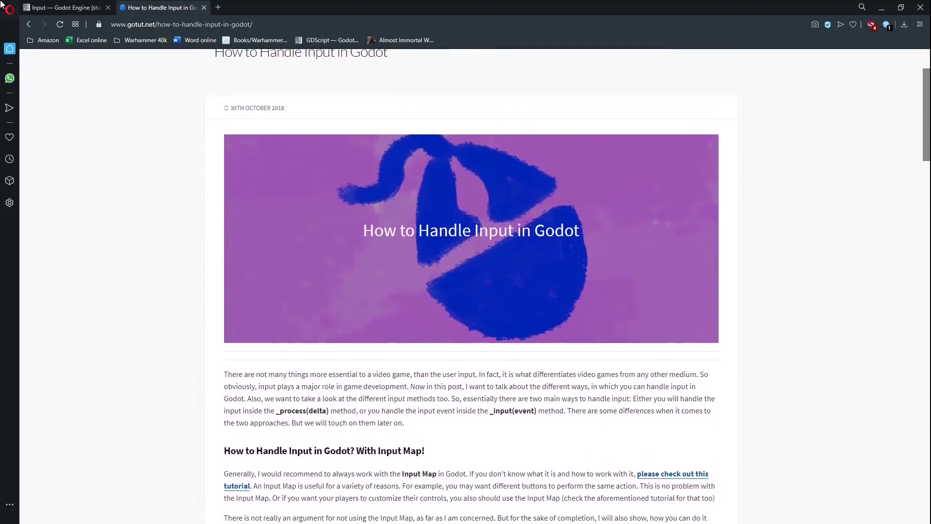
click(27, 24)
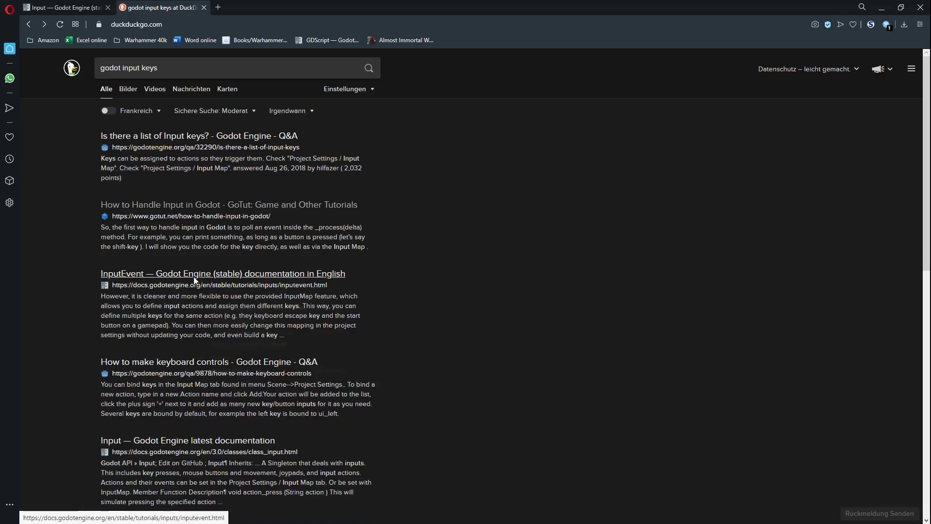
right_click(214, 283)
click(228, 289)
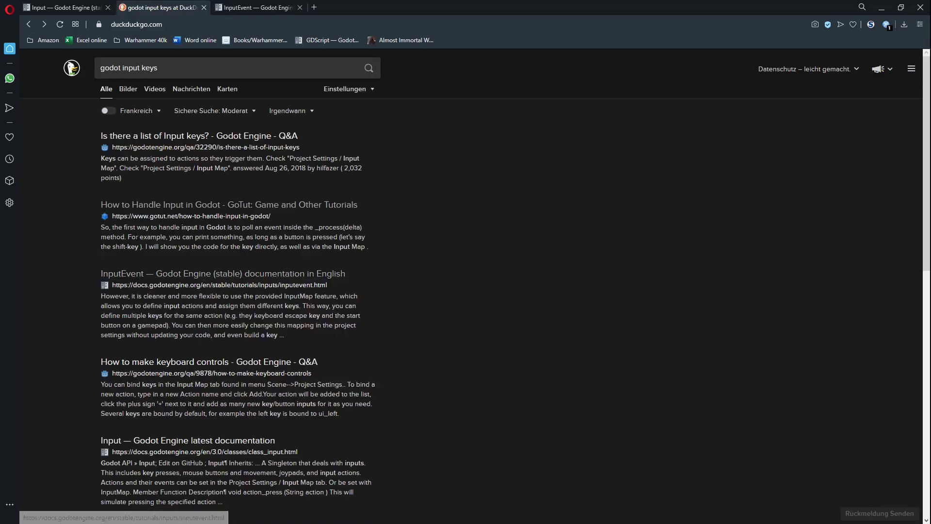
Glance over the Input class reference, then return to the search results
click(92, 8)
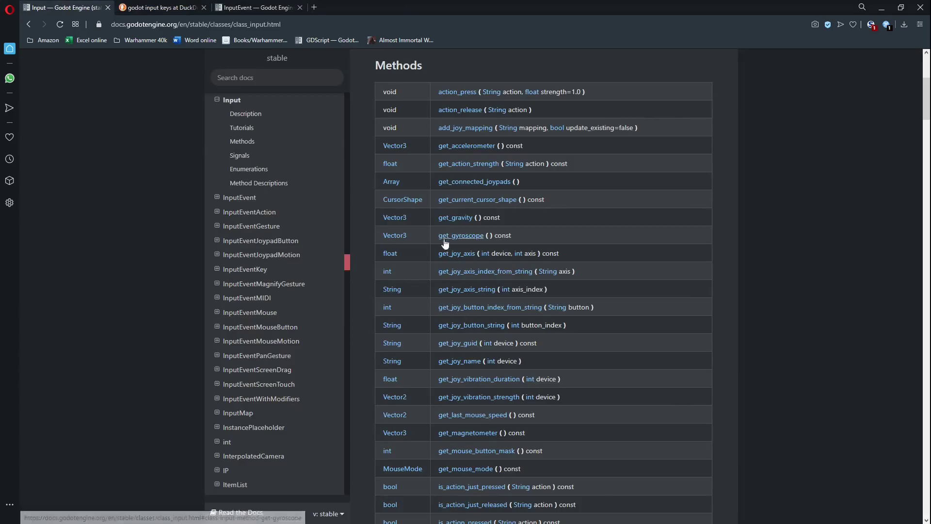
scroll(435, 259, up, 5)
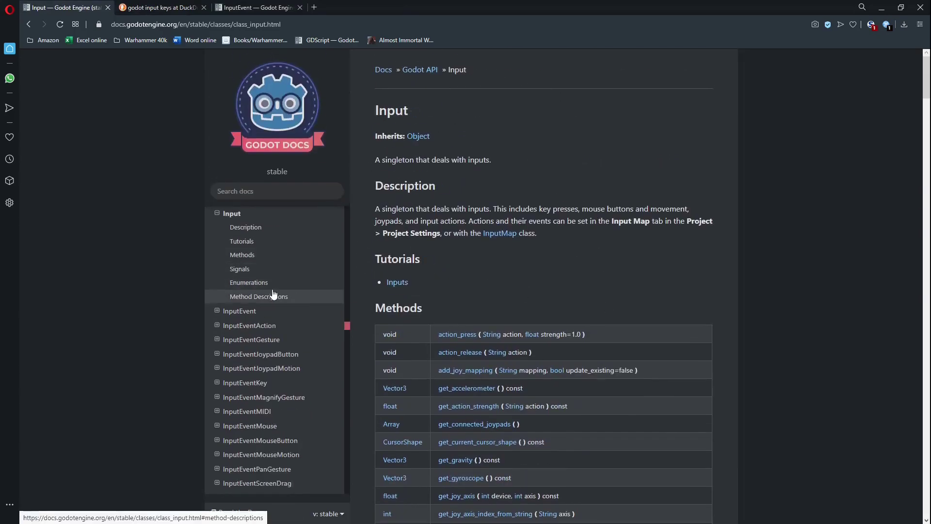
scroll(271, 294, up, 6)
scroll(274, 294, down, 3)
scroll(274, 294, down, 2)
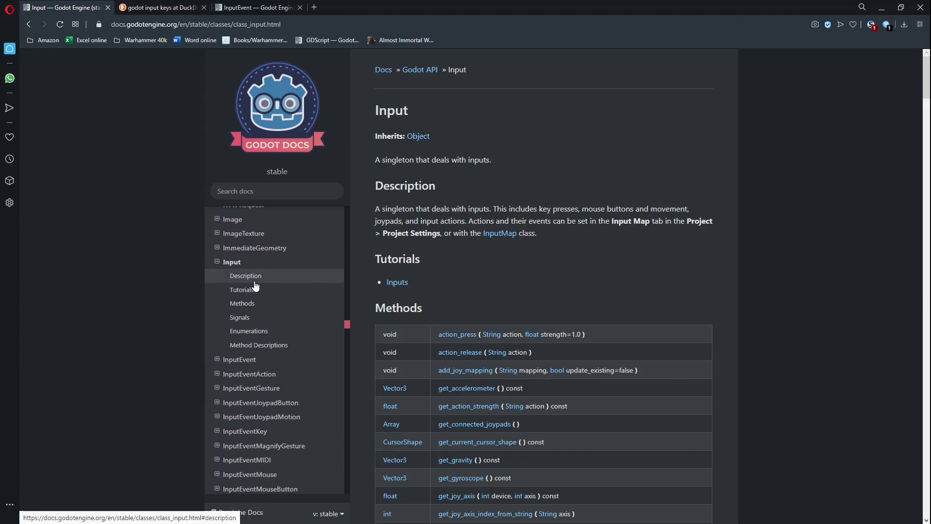
click(136, 7)
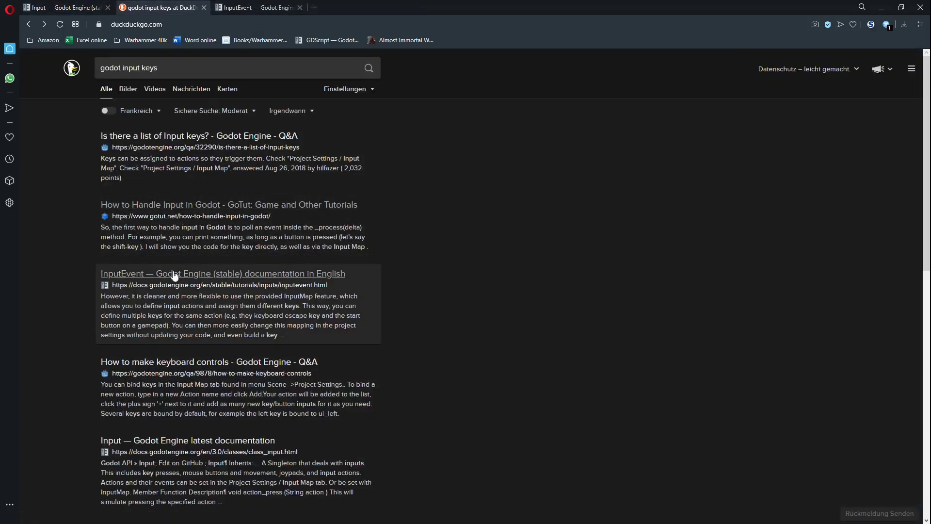
Read through the InputEvent docs page and highlight the escape-key quit example code
click(252, 5)
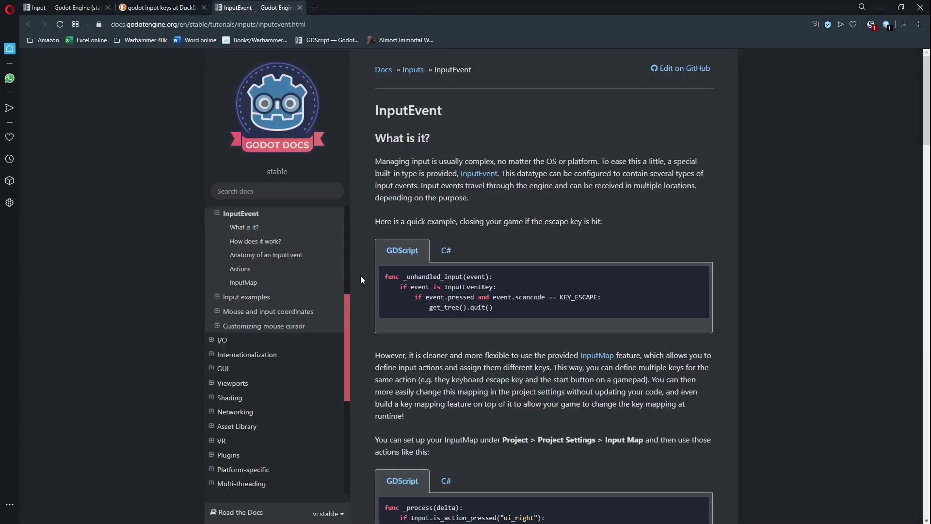
scroll(185, 292, down, 4)
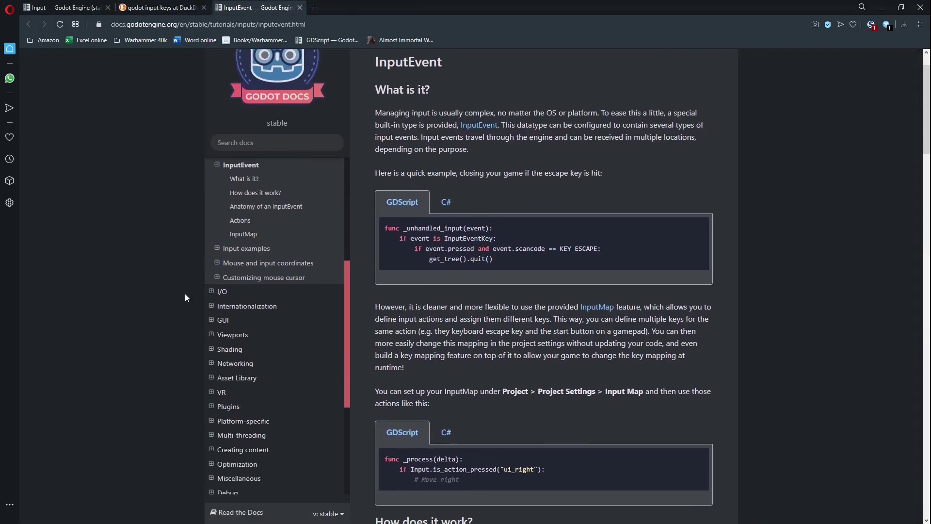
scroll(185, 293, down, 4)
scroll(184, 293, down, 5)
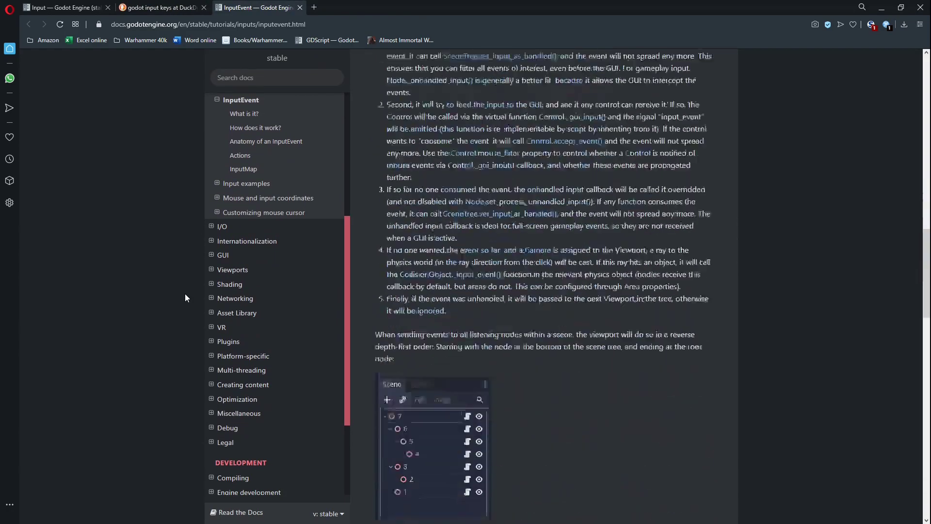
scroll(184, 292, down, 5)
scroll(185, 293, down, 5)
scroll(185, 293, up, 1)
scroll(184, 292, up, 1)
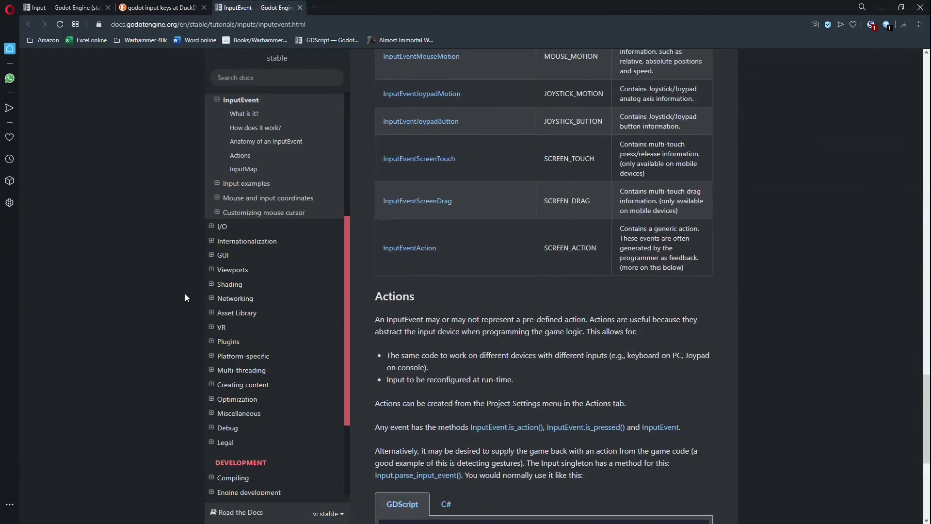
scroll(185, 292, up, 1)
scroll(184, 293, down, 4)
scroll(184, 293, down, 3)
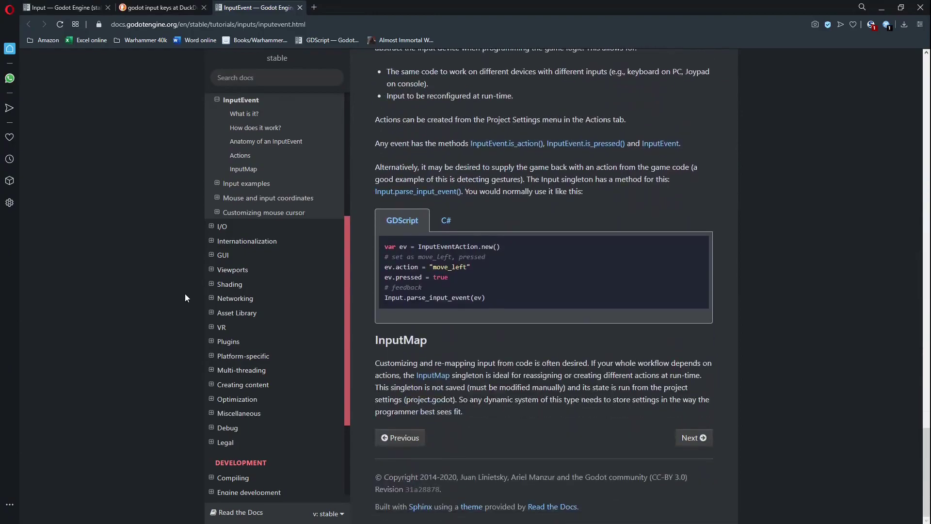
scroll(185, 293, up, 5)
scroll(185, 293, up, 5)
scroll(184, 293, up, 5)
scroll(382, 253, up, 5)
scroll(532, 268, up, 2)
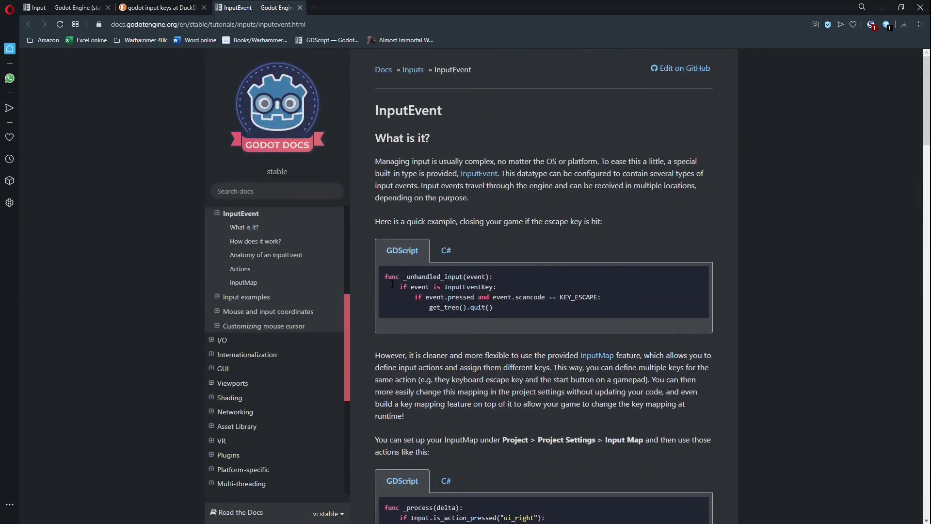
drag(383, 279, 520, 310)
click(520, 309)
Open the 'Is there a list of Input keys?' Q&A result in a new tab
click(165, 4)
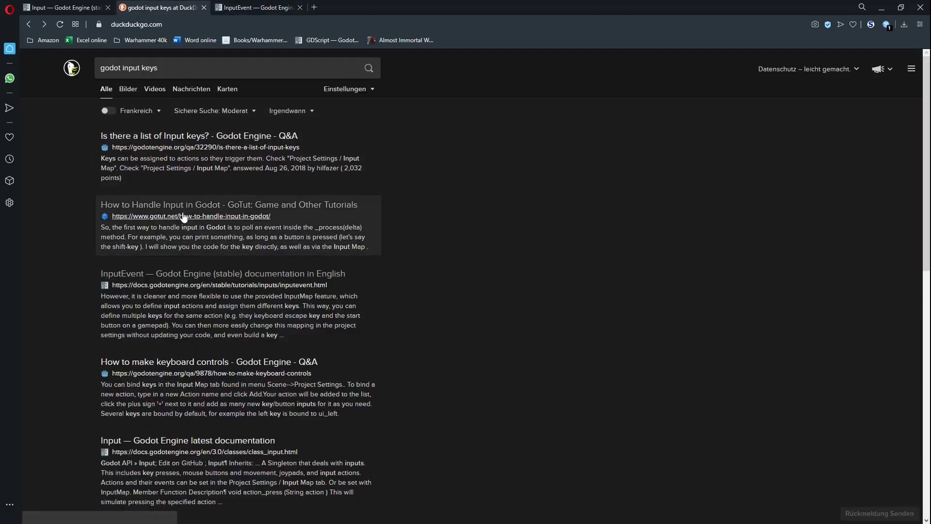
right_click(206, 140)
click(226, 145)
Read through the Q&A thread, then return to the DuckDuckGo results
click(336, 4)
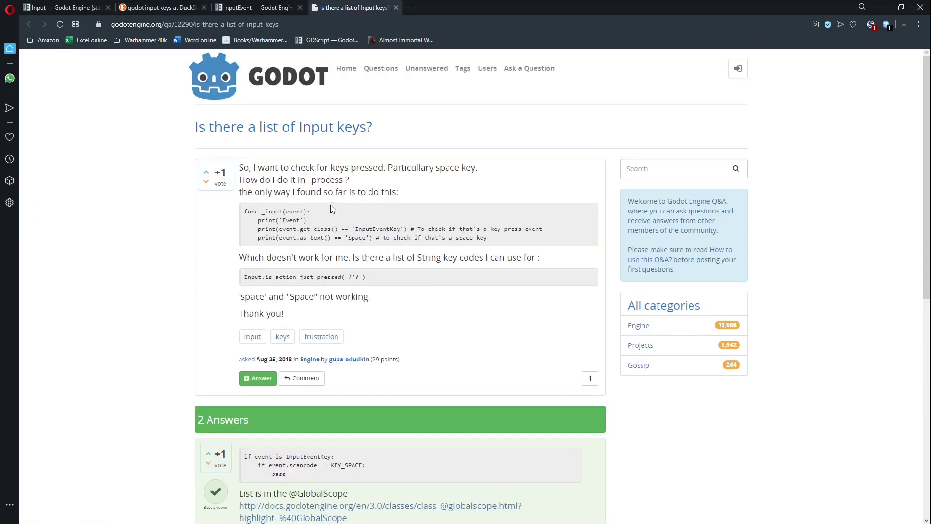
scroll(209, 228, down, 3)
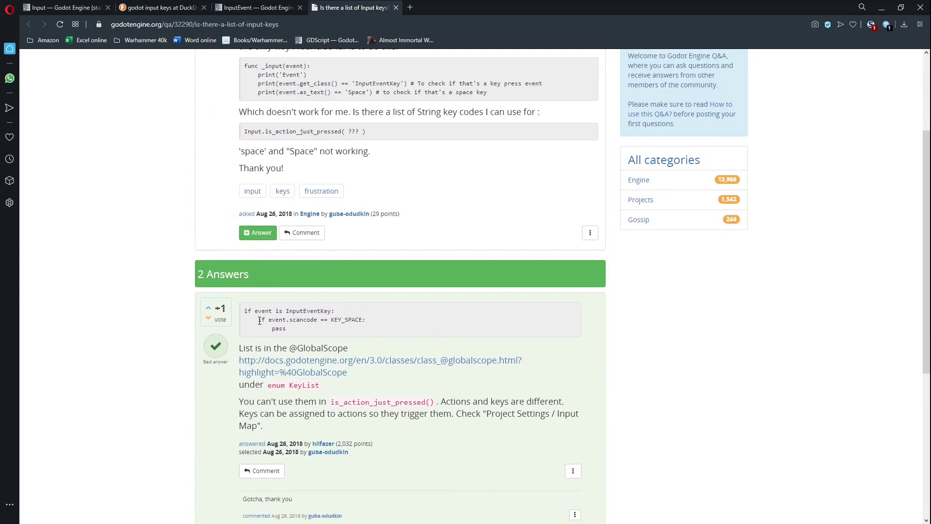
scroll(259, 321, down, 5)
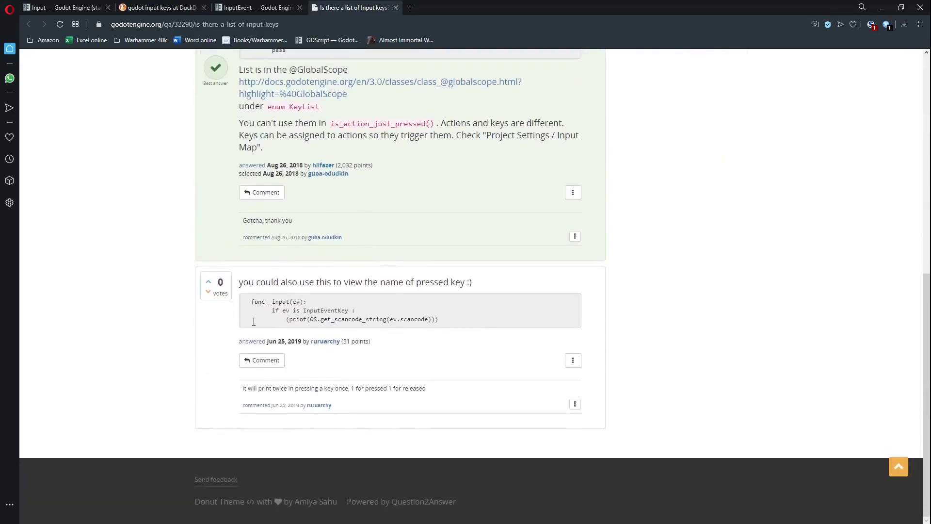
scroll(254, 321, up, 8)
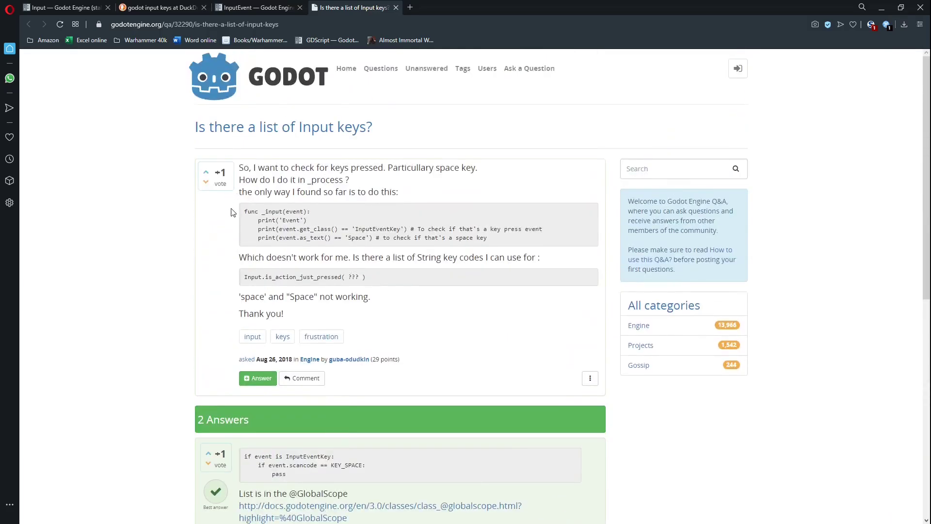
scroll(264, 221, down, 5)
scroll(266, 252, up, 5)
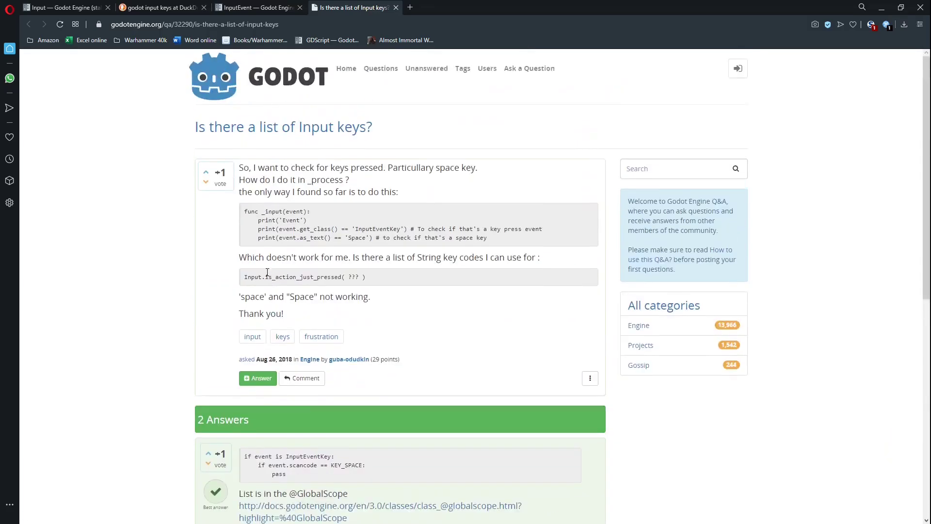
click(175, 6)
In the docs sidebar, open Step by step and then the Your first game tutorial
click(49, 10)
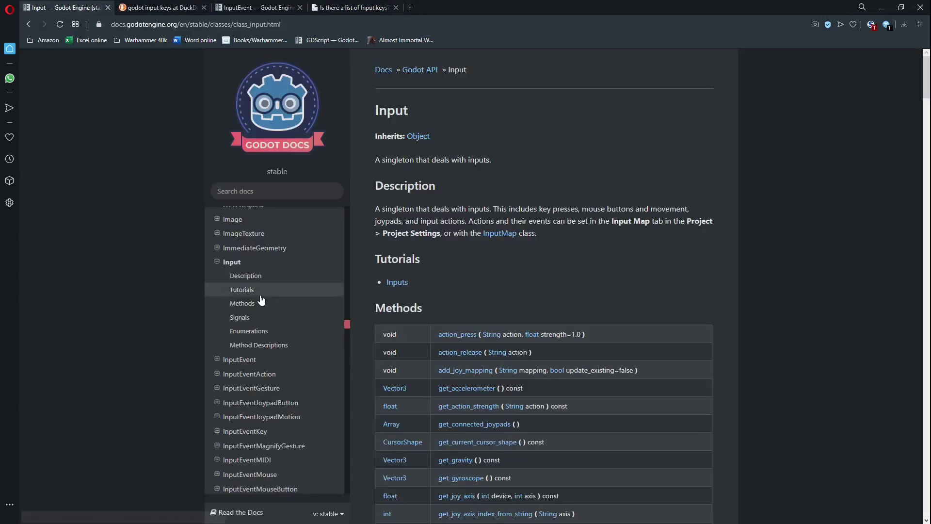
drag(346, 323, 346, 210)
click(167, 284)
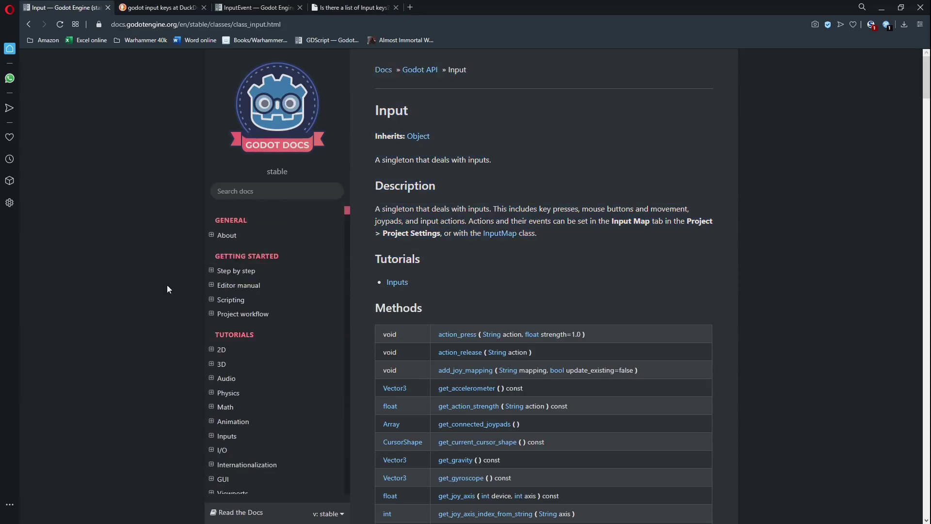
click(247, 270)
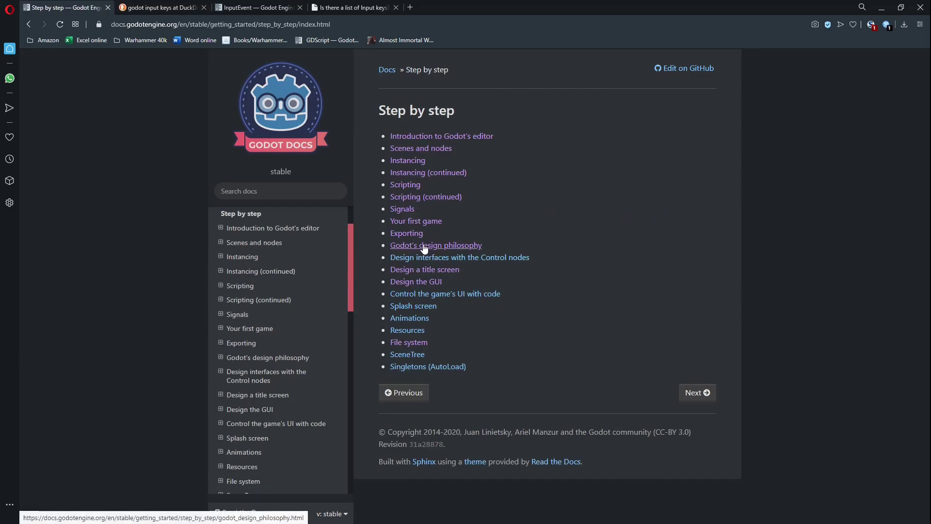
click(415, 222)
Scroll to the tutorial's _process movement code using Input.is_action_pressed
scroll(435, 254, down, 3)
scroll(435, 254, down, 5)
scroll(435, 254, down, 5)
scroll(436, 254, down, 5)
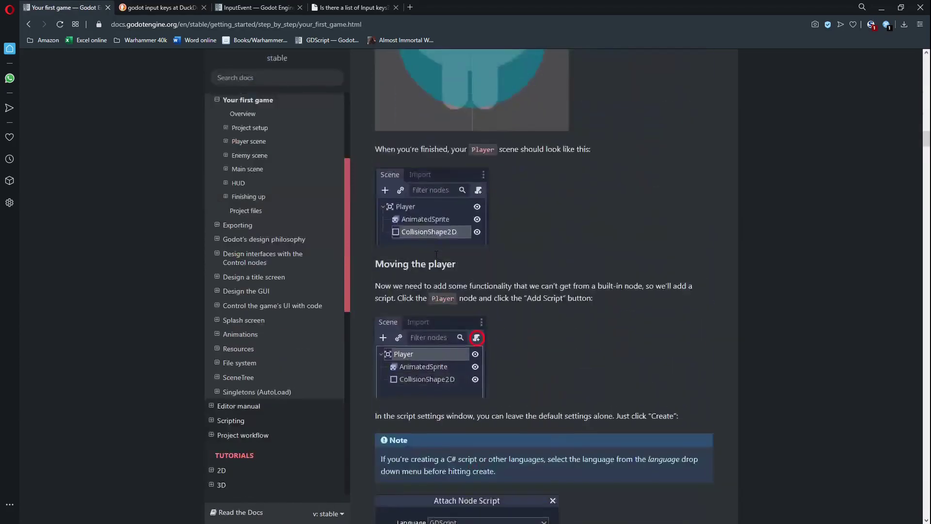
scroll(436, 255, down, 5)
scroll(436, 254, down, 5)
scroll(436, 254, down, 5)
scroll(436, 254, up, 5)
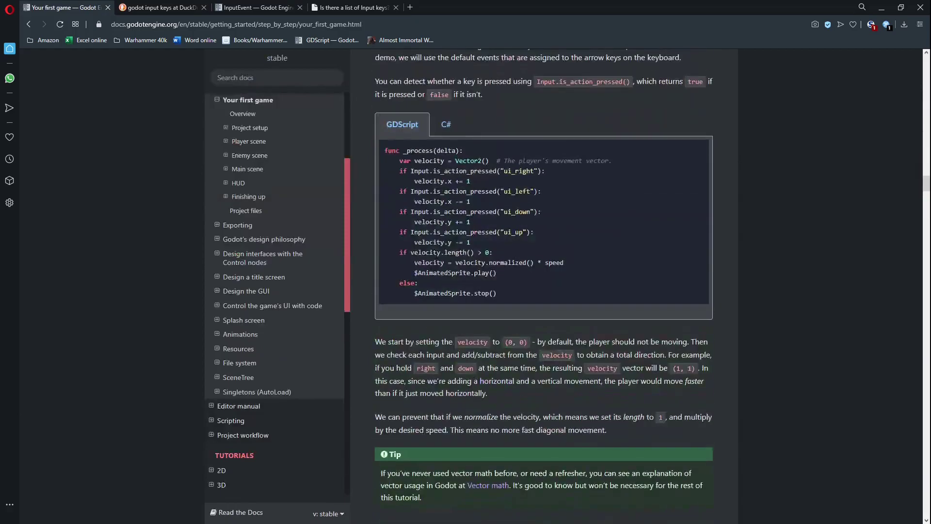
triple_click(603, 173)
click(605, 193)
Copy the tutorial's is_action_pressed("ui_right") line and paste it four times into PlayerControler
key(alt+Tab)
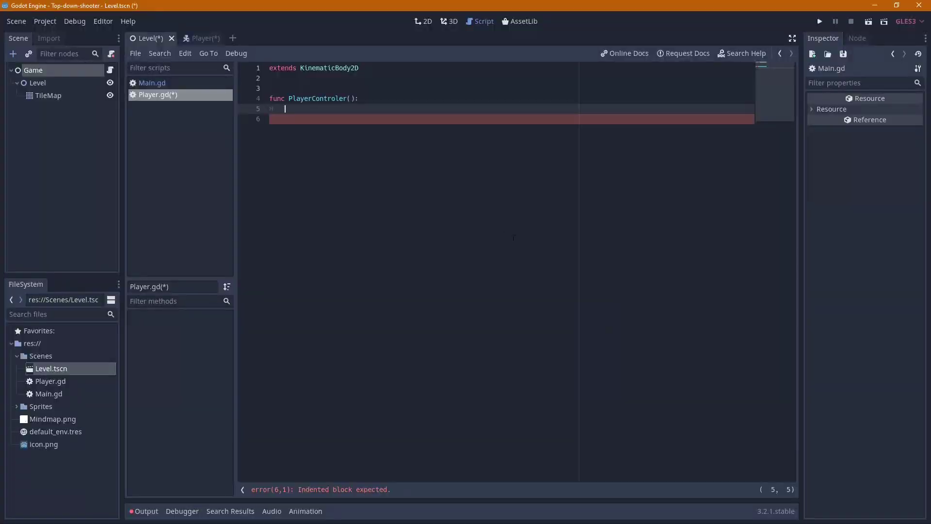
key(alt+Tab)
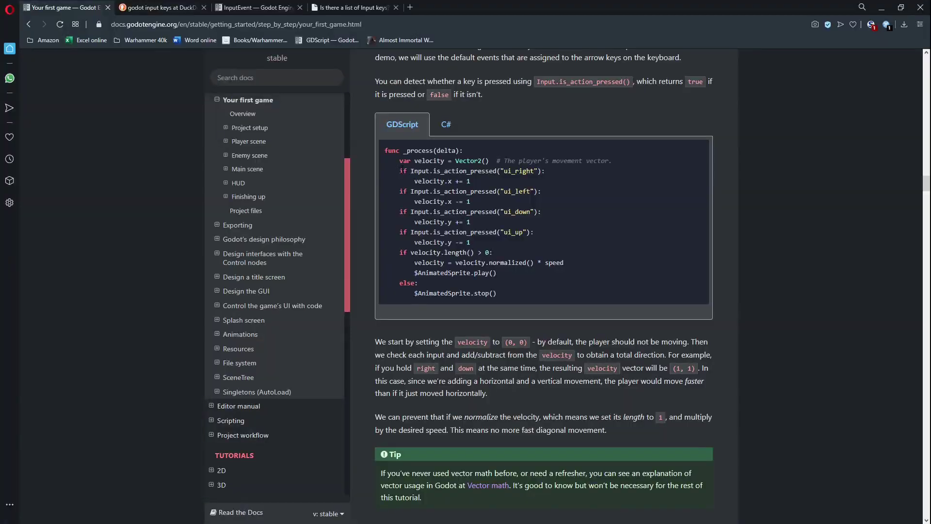
drag(400, 171, 558, 172)
key(alt+Tab)
text(if Input.is_action_pressed("ui_right"):)
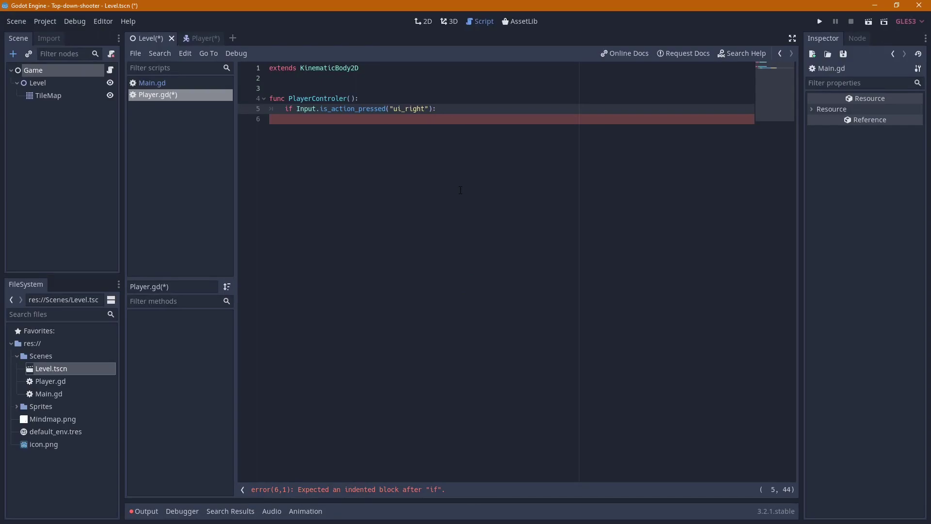
key(Return)
text(if Input.is_action_pressed("ui_right"):)
key(Return)
text(if Input.is_action_pressed("ui_right"):)
key(Return)
text(if Input.is_action_pressed("ui_right"):)
key(ctrl+z)
text(if Input.is_action_pressed("ui_right"):)
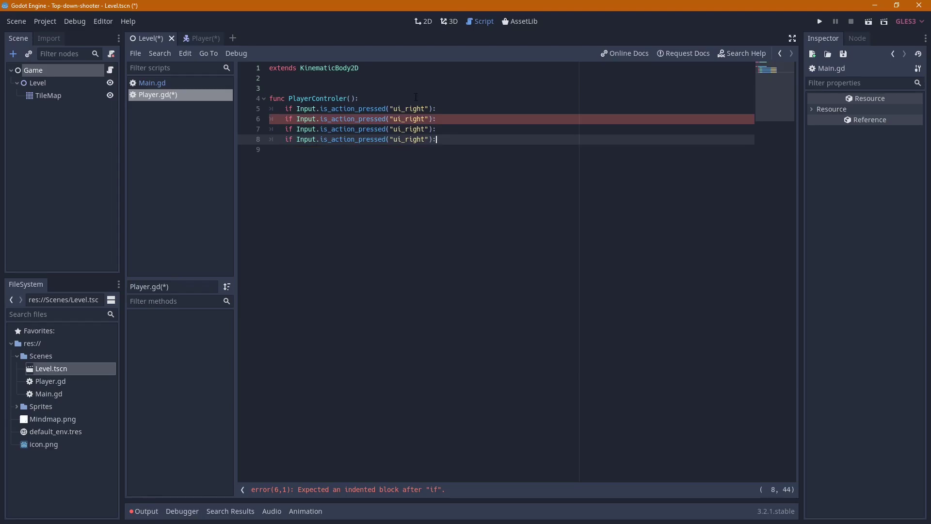
Rename the four pasted actions to up, down, left and right
click(401, 109)
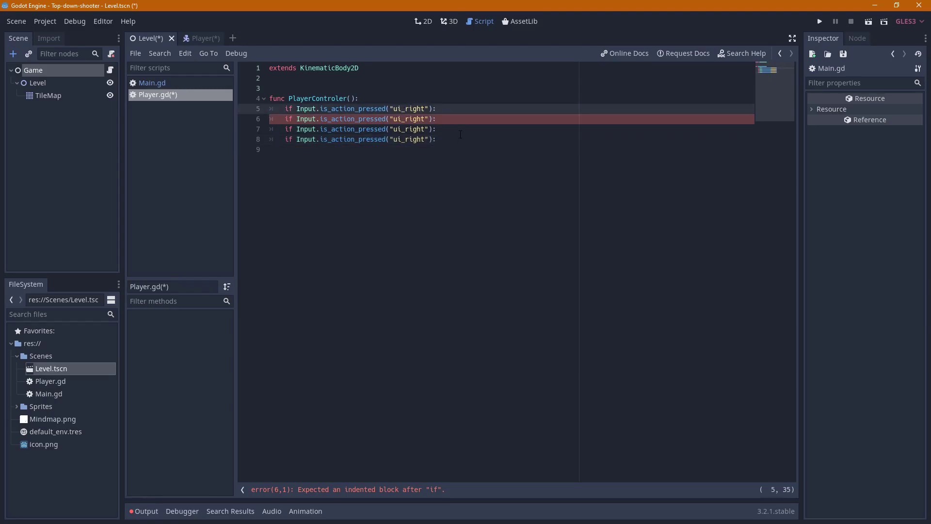
key(ctrl+shift+Right)
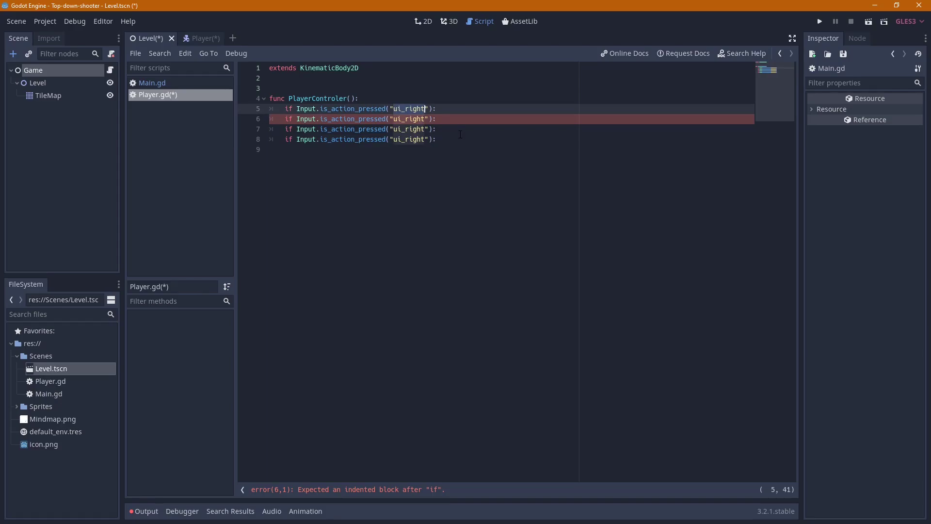
text(up)
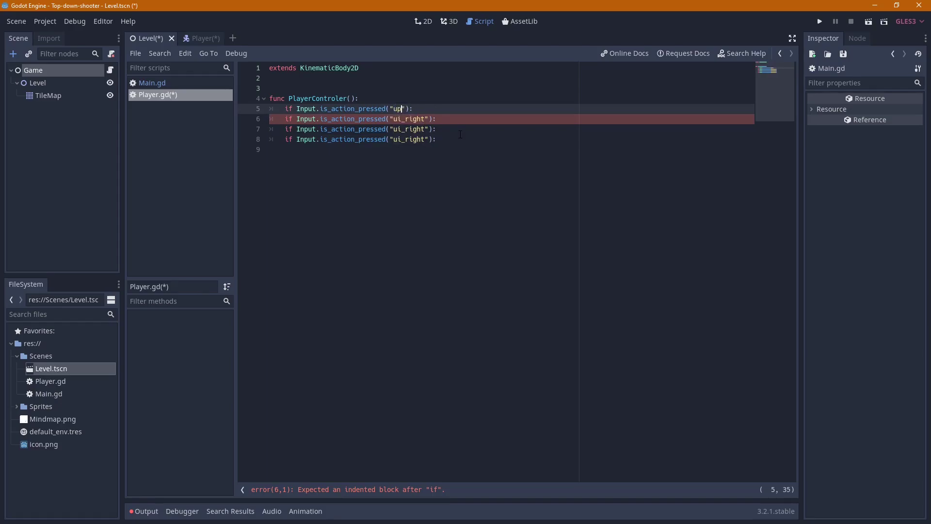
key(Down)
key(Left)
key(ctrl+shift+Right)
text(do)
key(Down)
key(ctrl+shift+Right)
text(left)
key(Down)
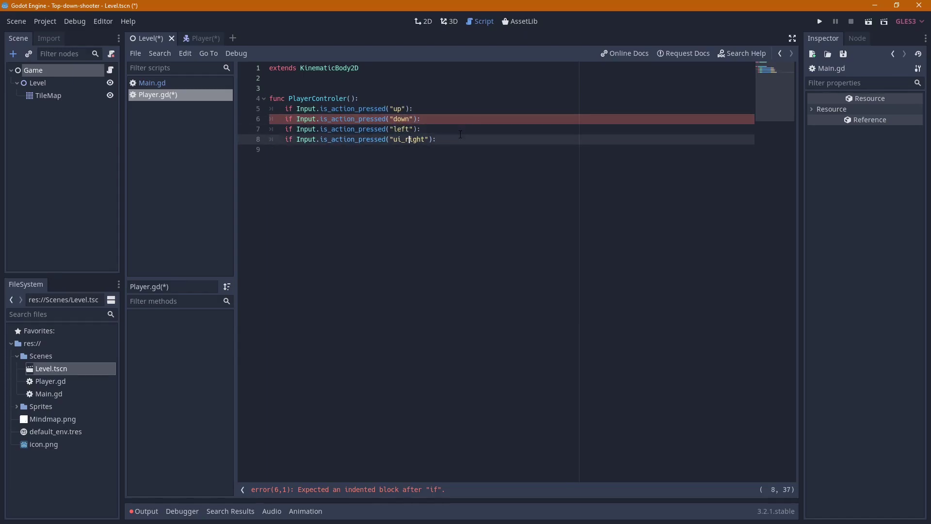
key(ctrl+shift+Left)
key(Left)
key(ctrl+shift+Right)
text(rig)
Check the Project menu without changes, then return to the docs tutorial
click(460, 134)
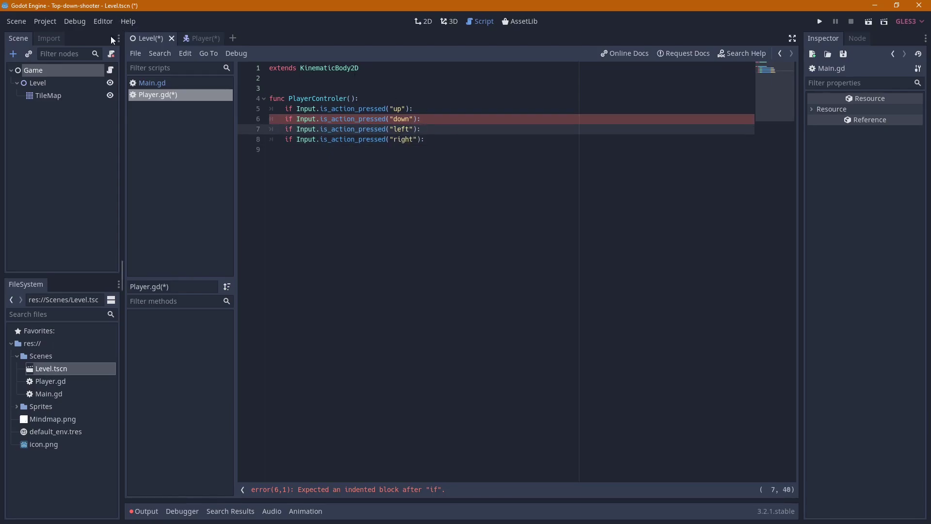
click(40, 20)
click(471, 124)
click(468, 139)
key(Up)
key(Up)
key(Up)
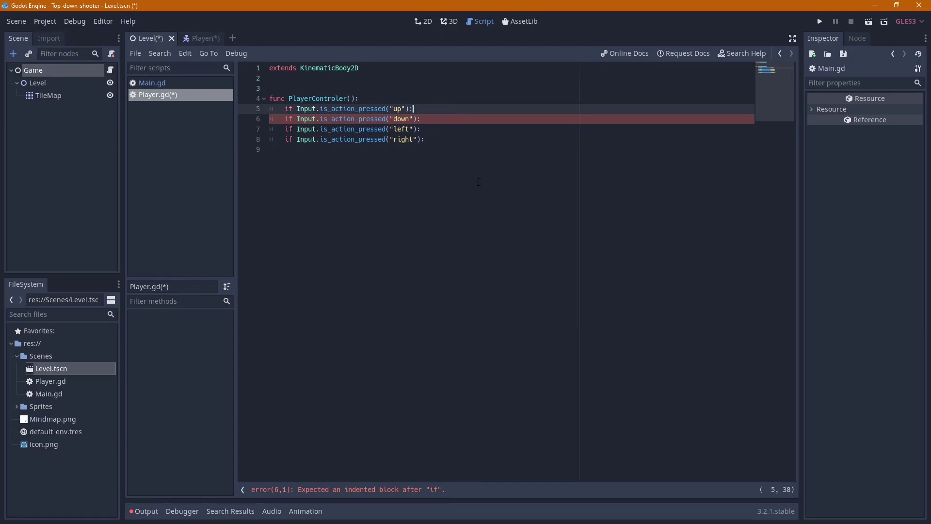
key(alt+Tab)
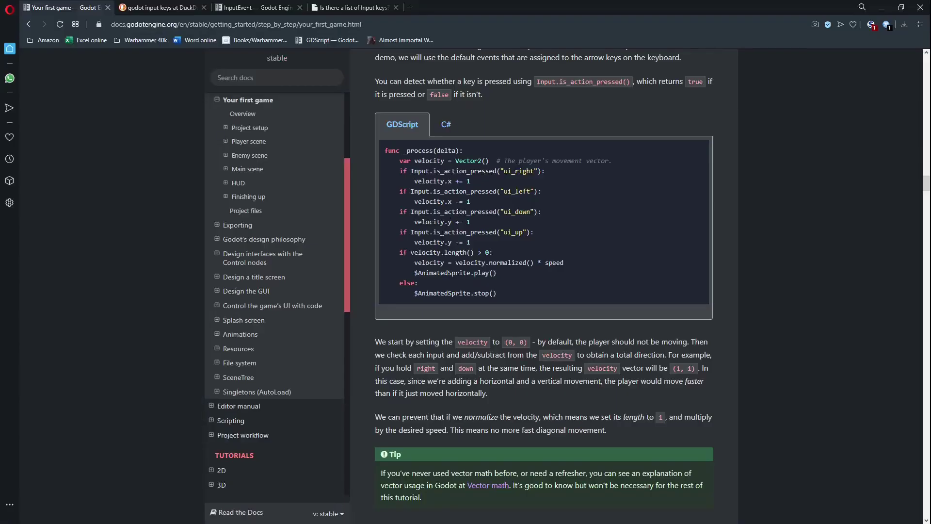
Select the velocity.x += 1 line in the tutorial example
scroll(518, 226, up, 1)
drag(385, 219, 519, 226)
click(498, 231)
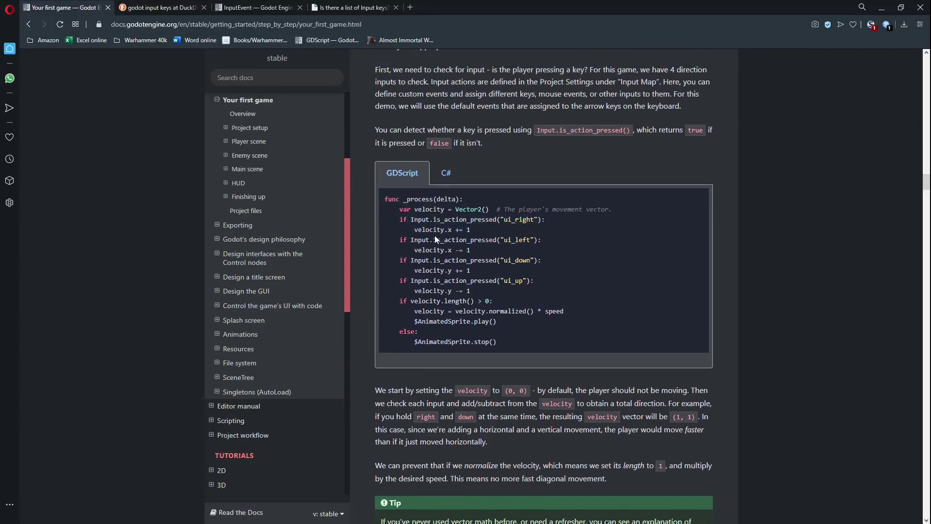
drag(414, 230, 477, 231)
key(alt+Tab)
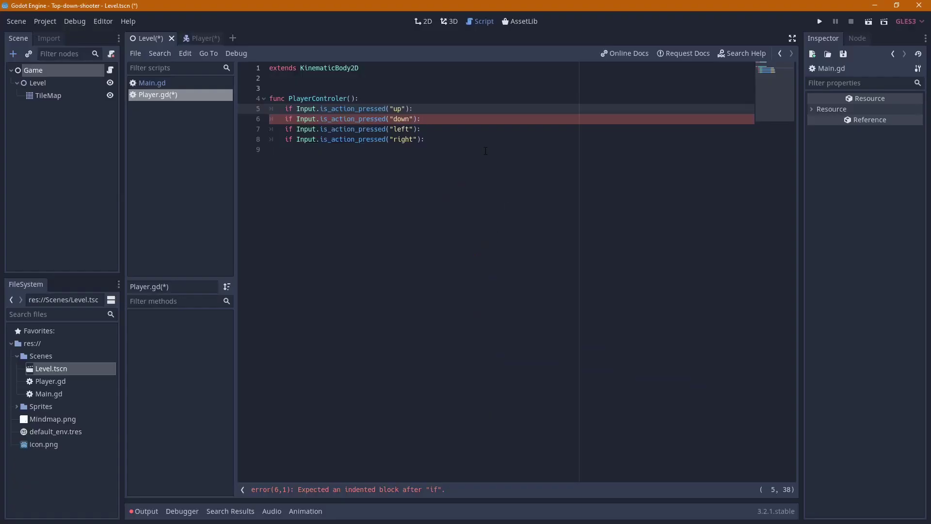
Add 'var velocity = 0' at the top of PlayerControler
key(Return)
click(350, 78)
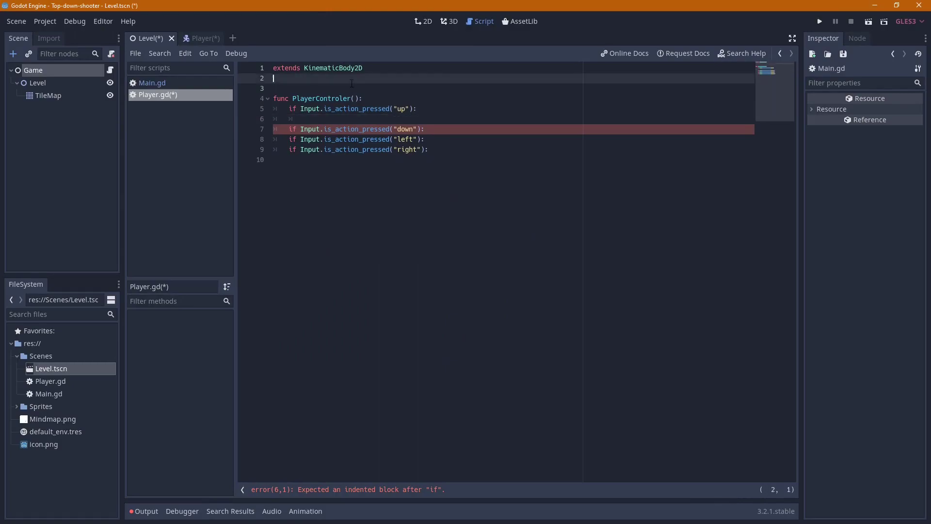
click(383, 89)
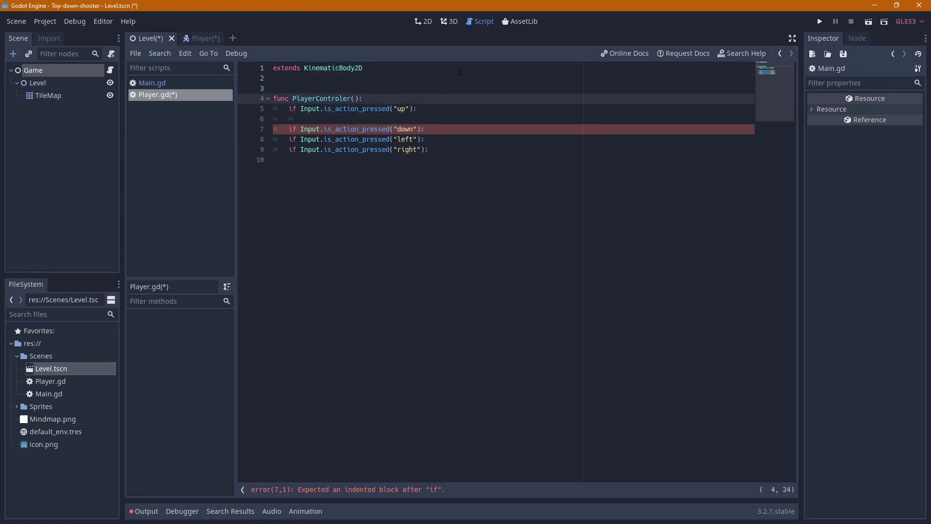
key(Return)
text(spe)
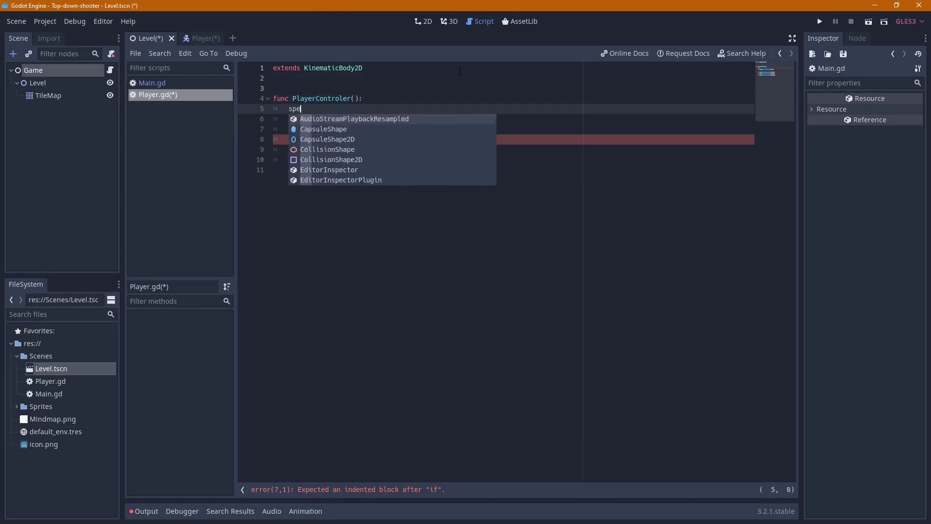
key(BackSpace)
key(BackSpace)
key(BackSpace)
text(velocity)
key(Home)
text(var)
key(End)
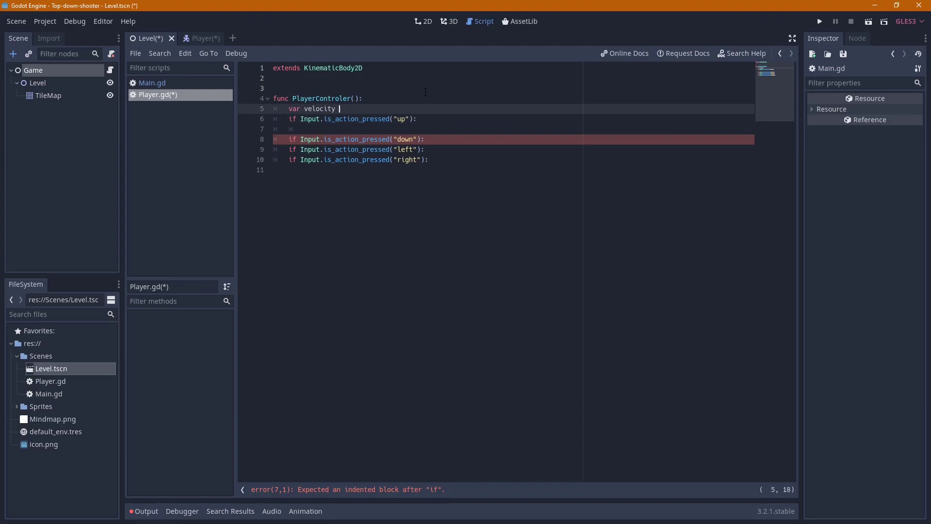
text(= 9)
key(BackSpace)
text(0)
Change velocity's initial value to Vector2(0,0)
click(330, 85)
key(Up)
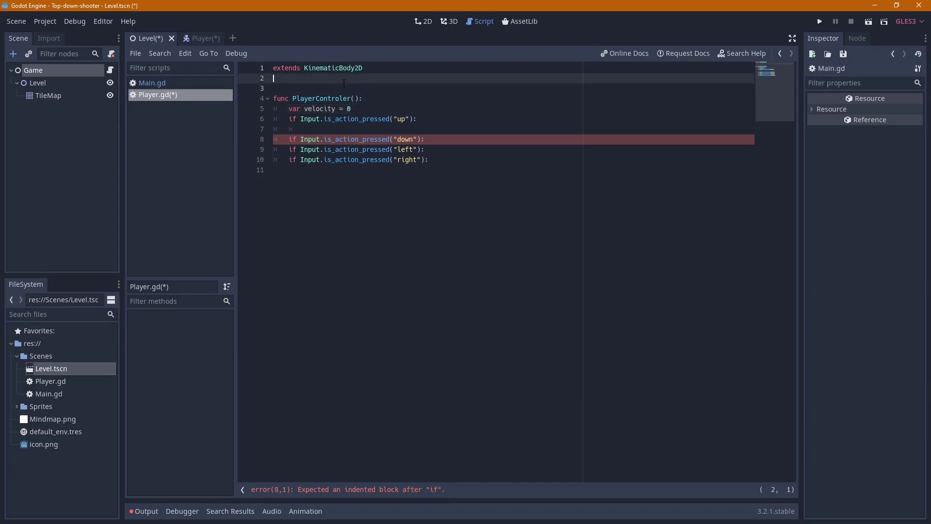
key(alt+Tab)
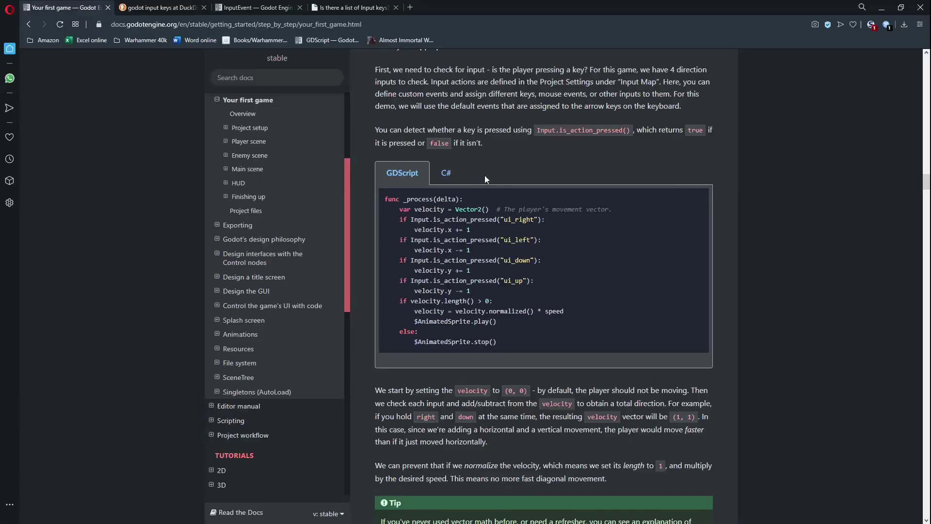
key(alt+Tab)
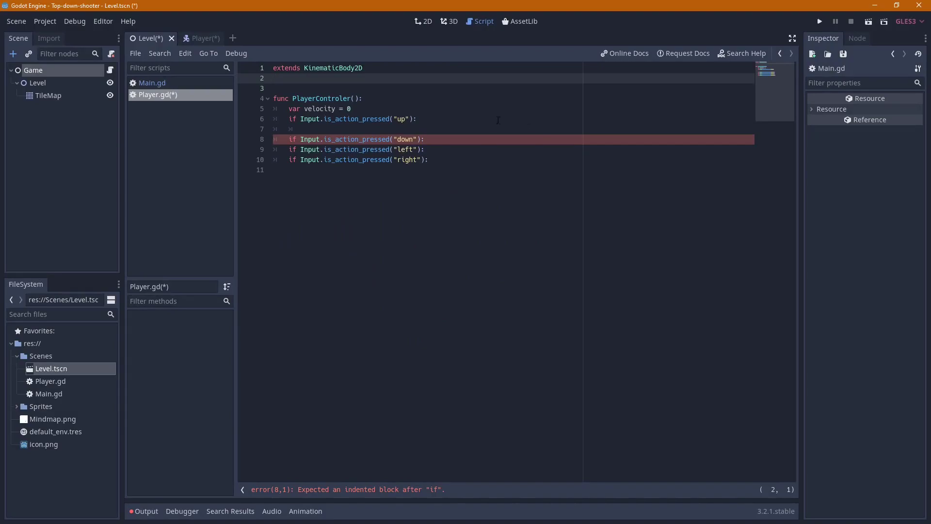
click(429, 113)
key(BackSpace)
text(Ve)
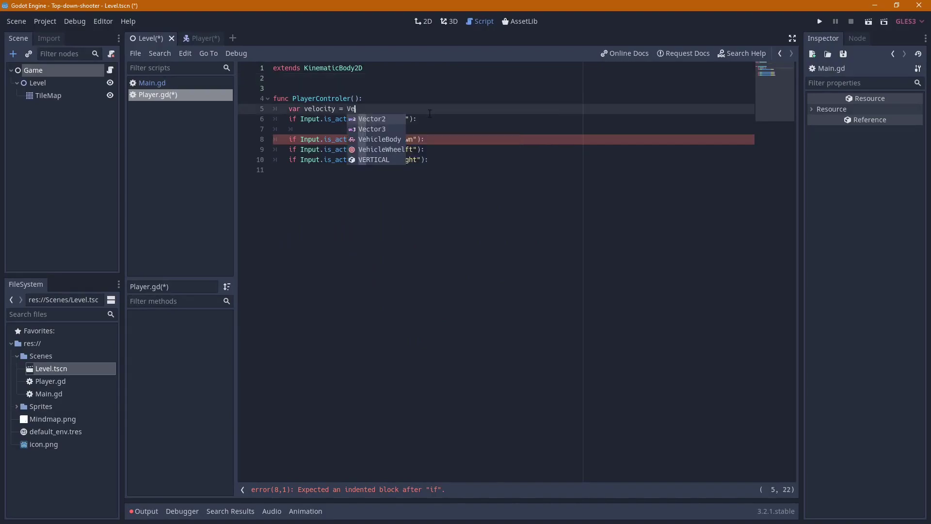
text(ct)
key(Return)
text((0,0)
key(BackSpace)
text(0)
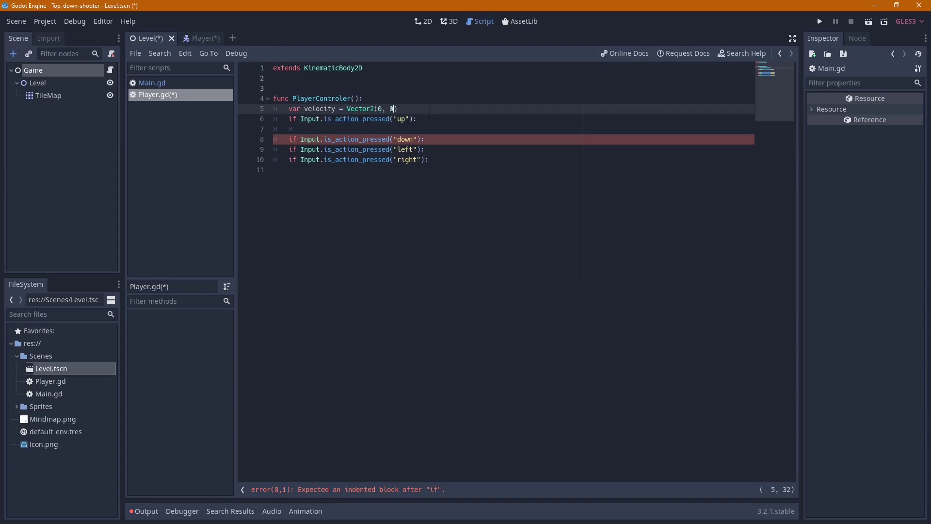
Declare 'const speed = 1' on line 2 of Player.gd
click(305, 77)
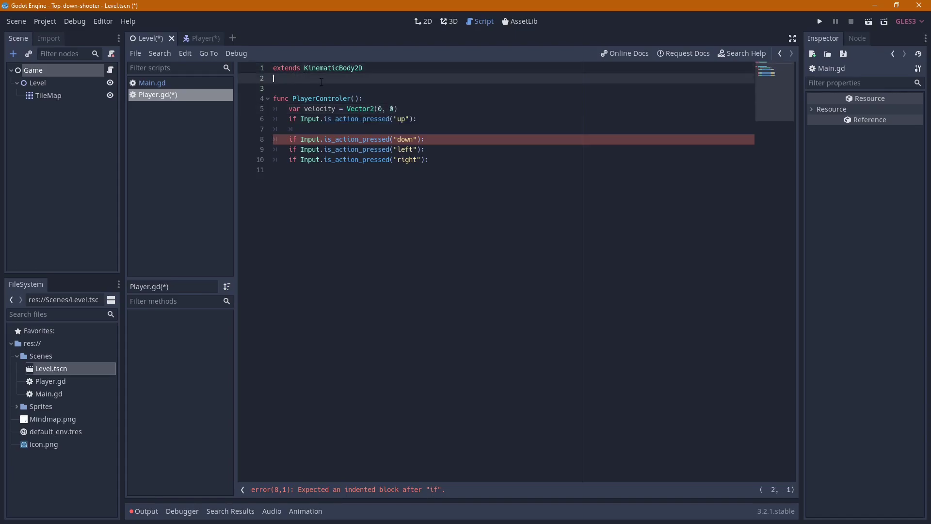
text(speed)
key(BackSpace)
key(BackSpace)
key(BackSpace)
key(BackSpace)
key(BackSpace)
text(var speed =)
key(BackSpace)
key(BackSpace)
text(=)
key(ctrl+Left)
key(ctrl+Left)
key(ctrl+shift+Left)
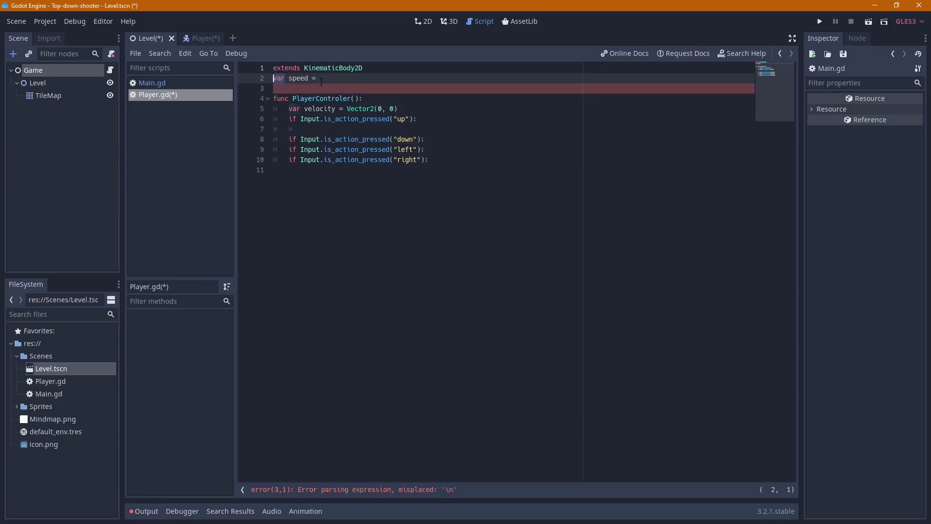
text(const)
key(Down)
key(Left)
text(1)
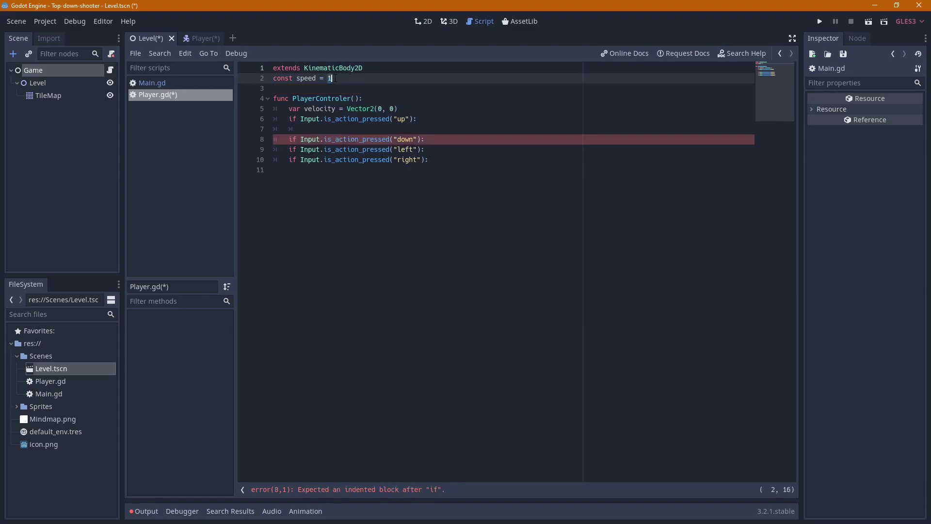
click(434, 112)
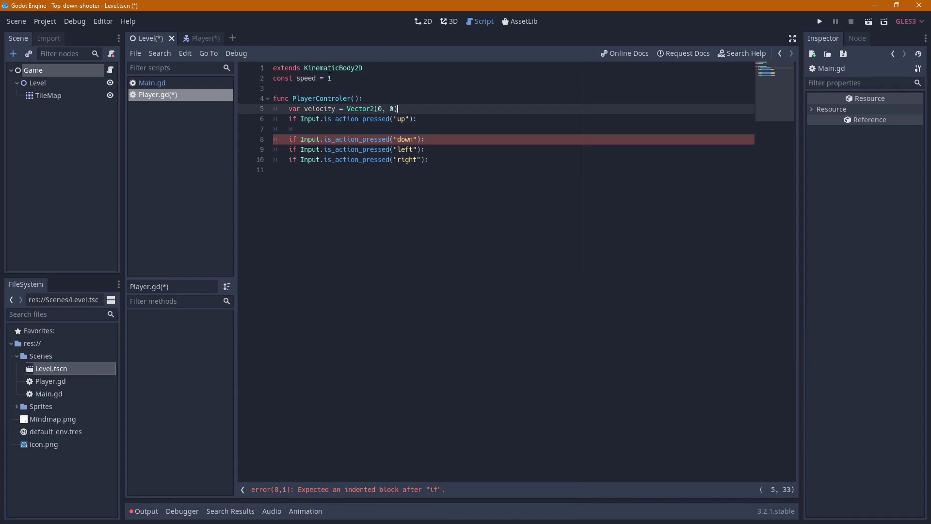
click(422, 21)
scroll(392, 308, up, 2)
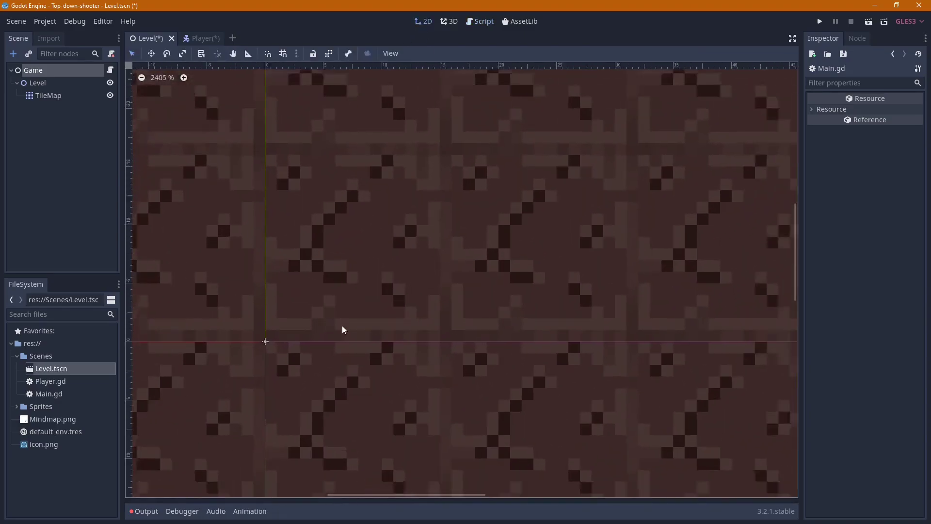
scroll(341, 325, up, 1)
scroll(341, 325, down, 5)
scroll(330, 306, down, 2)
scroll(322, 294, up, 2)
scroll(330, 298, up, 5)
scroll(317, 330, up, 1)
scroll(316, 339, up, 2)
scroll(315, 339, down, 3)
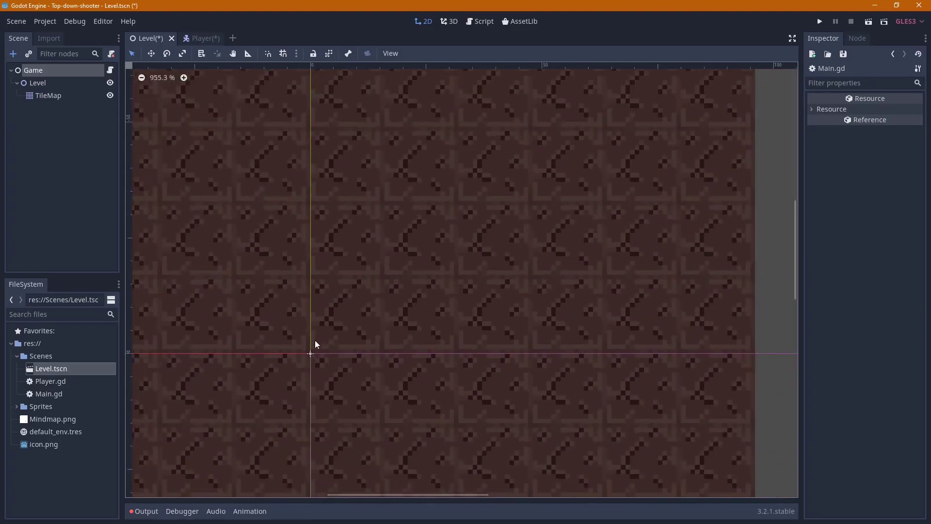
scroll(315, 339, down, 1)
scroll(315, 339, up, 2)
scroll(316, 341, up, 3)
scroll(324, 327, up, 3)
scroll(343, 297, up, 4)
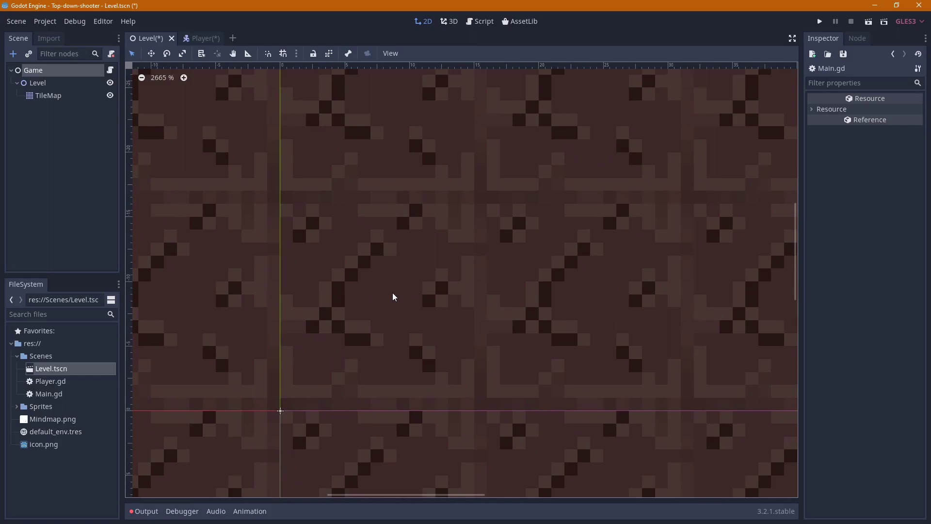
scroll(388, 294, down, 9)
scroll(382, 296, down, 5)
scroll(382, 298, down, 2)
scroll(382, 297, up, 1)
scroll(382, 297, down, 1)
scroll(382, 298, up, 1)
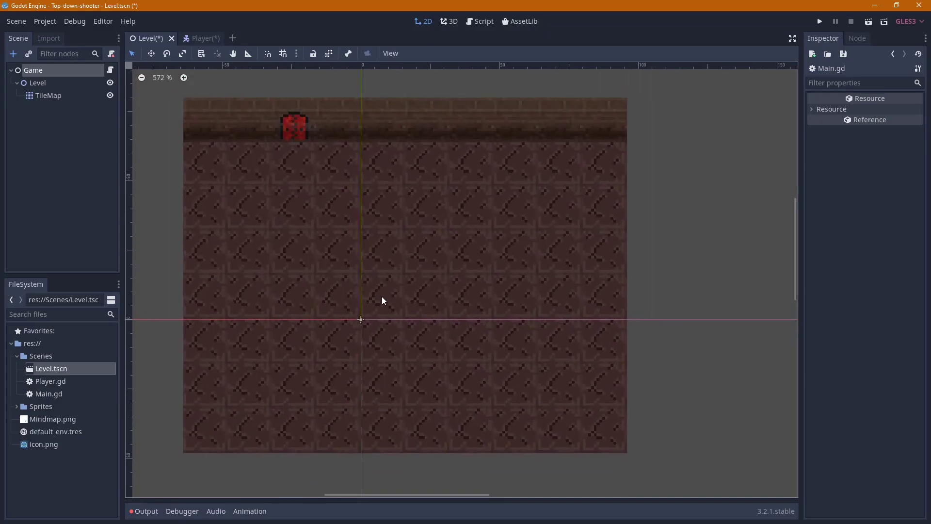
key(F3)
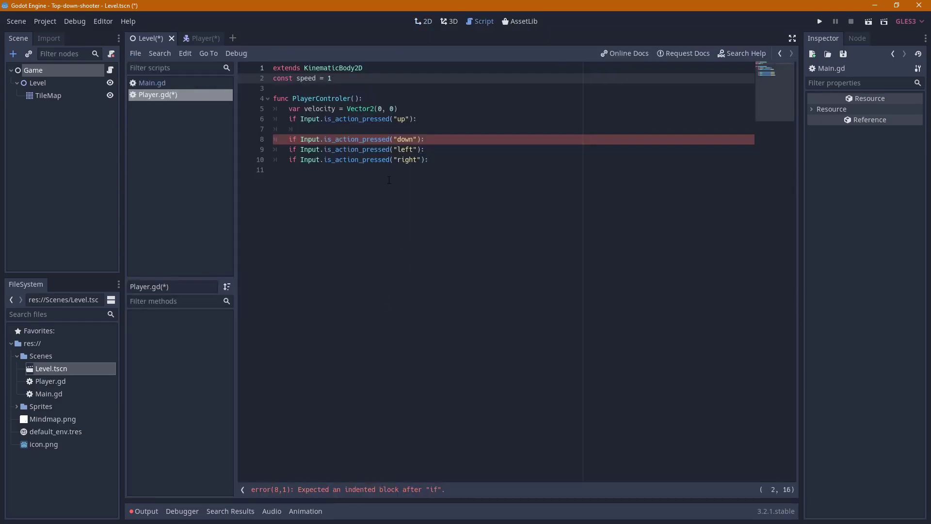
Rename velocity to direction and add 'direction.y -= 1' under the up check
click(408, 129)
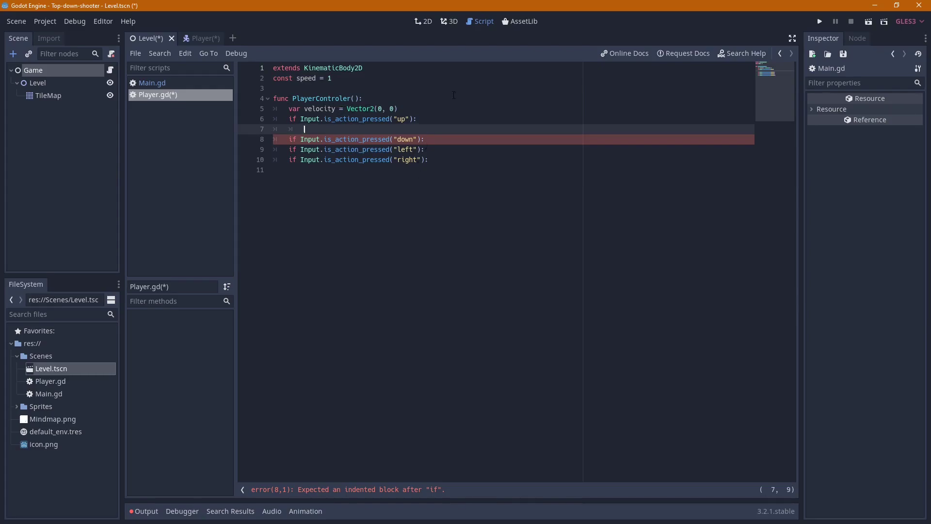
double_click(319, 109)
text(direction)
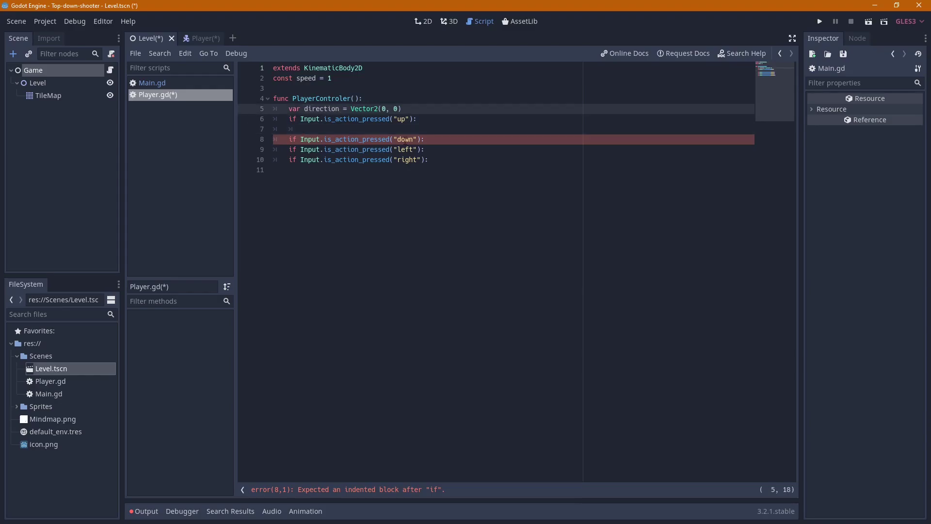
click(354, 130)
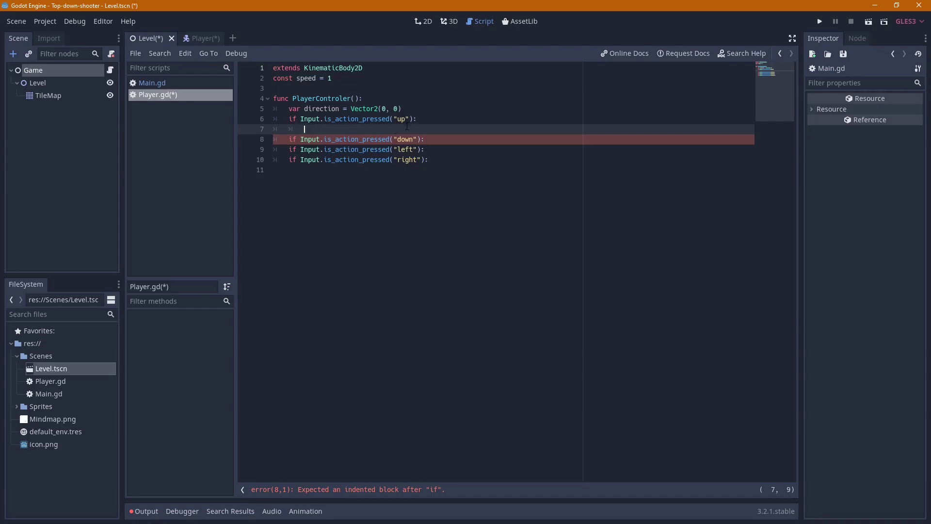
key(Up)
key(Down)
key(Down)
key(Down)
key(Down)
key(Down)
key(Up)
key(Up)
key(Up)
text(direct)
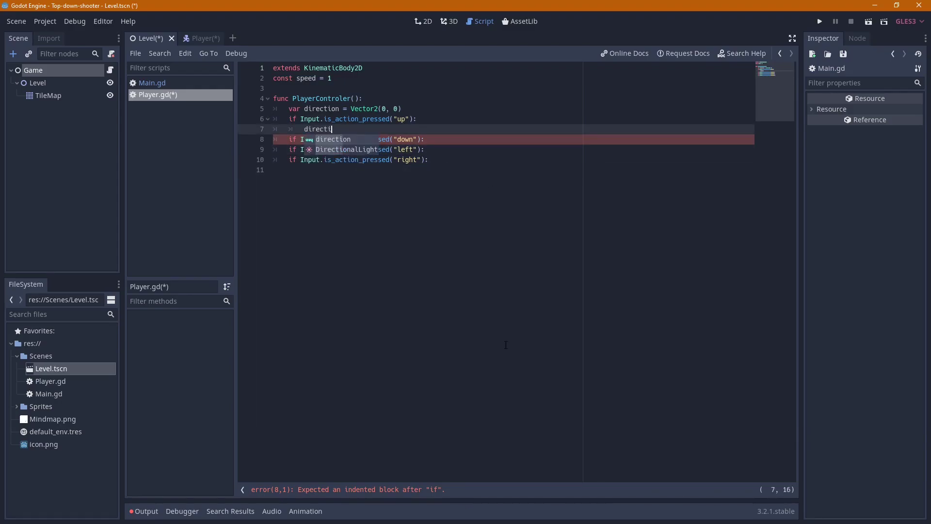
text(ion.y)
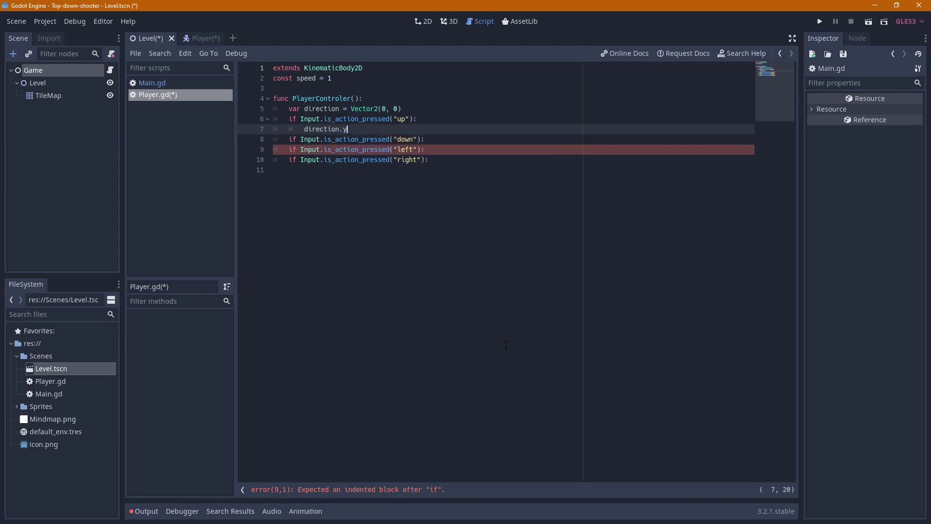
text( +=)
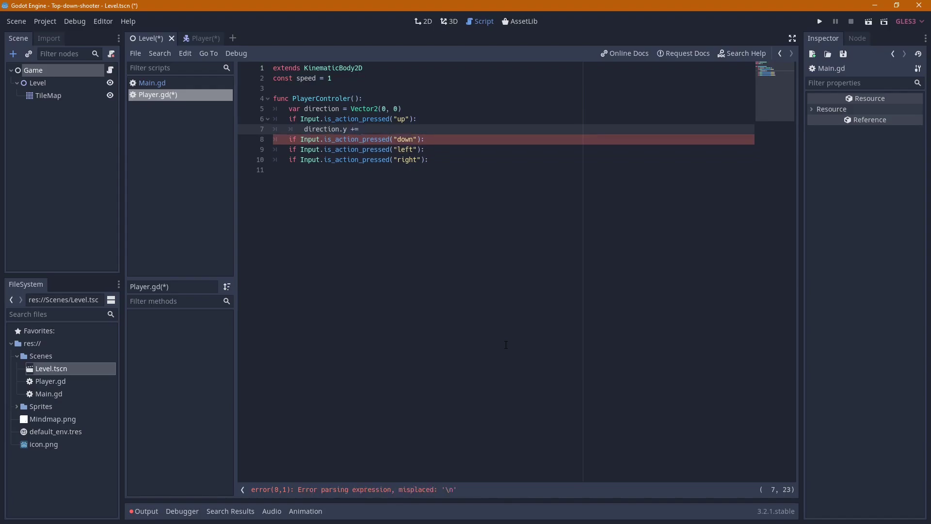
text( 1)
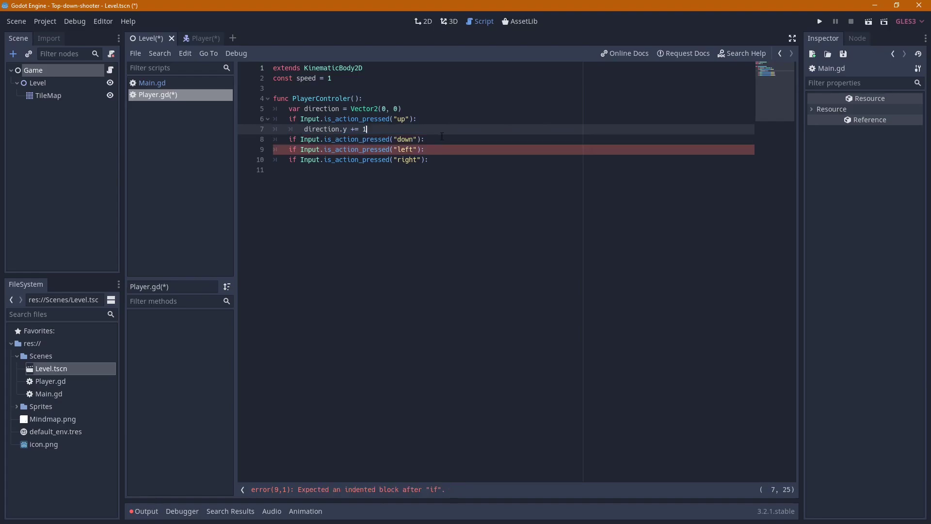
key(Left)
key(Left)
key(BackSpace)
text(-)
Add 'direction.y += 1', 'direction.x -= 1' and 'direction.x += 1' under the down, left, right checks, and save
click(444, 139)
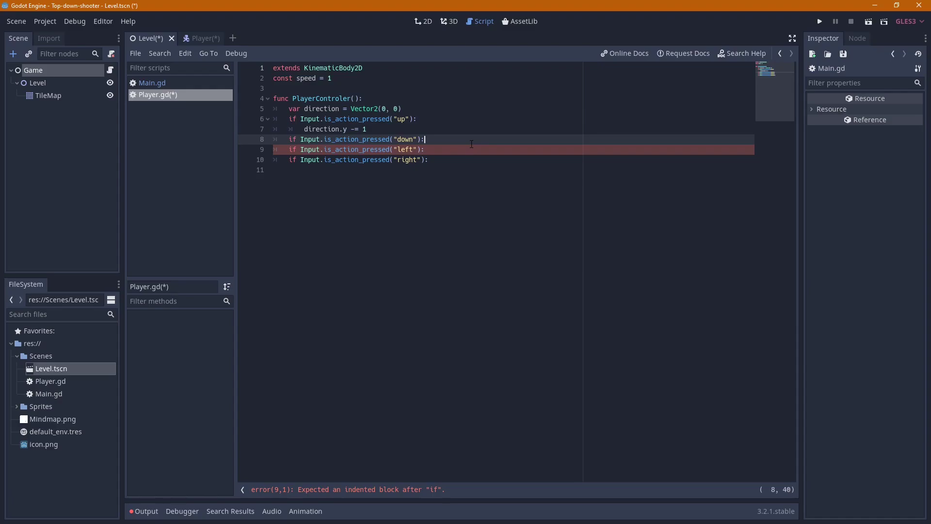
key(Return)
text(direction)
key(BackSpace)
text(.y )
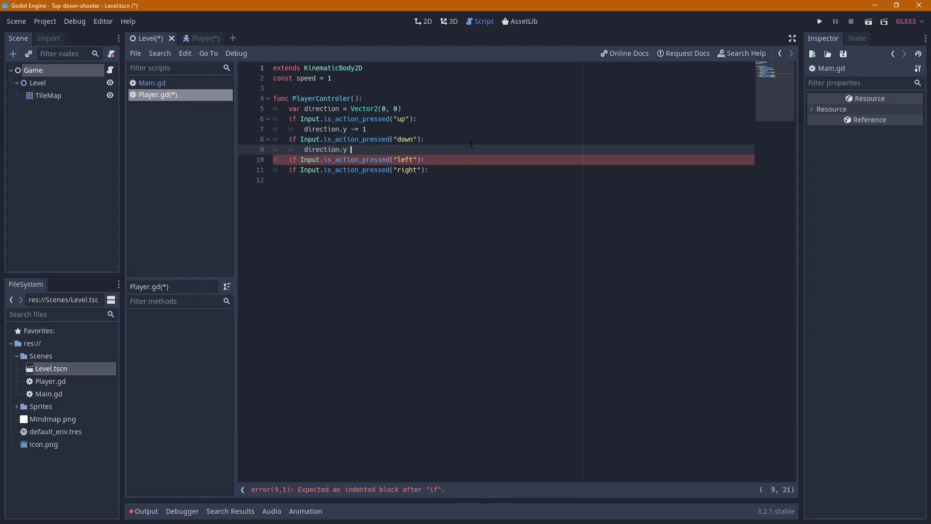
text(+= 1)
click(466, 160)
key(Return)
text(direction.x )
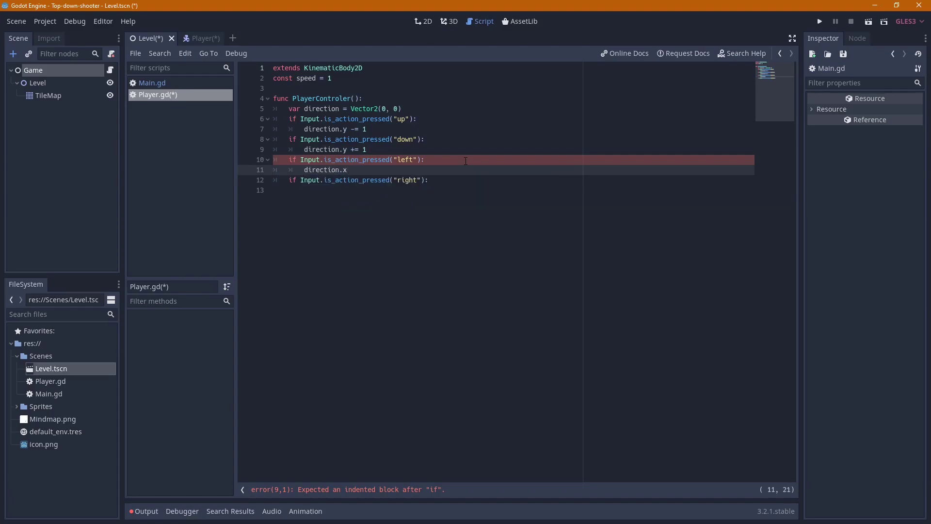
text(-1)
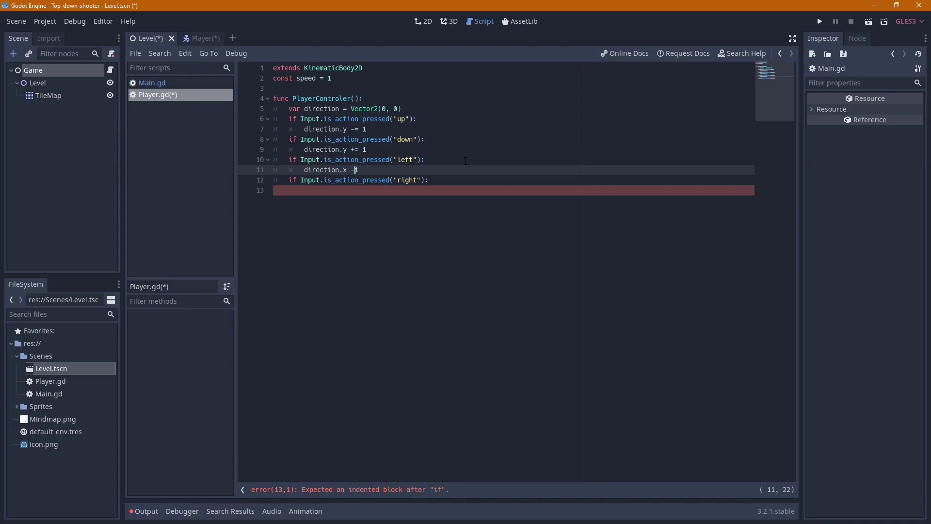
text(=)
click(440, 178)
key(Return)
text(direction.x +)
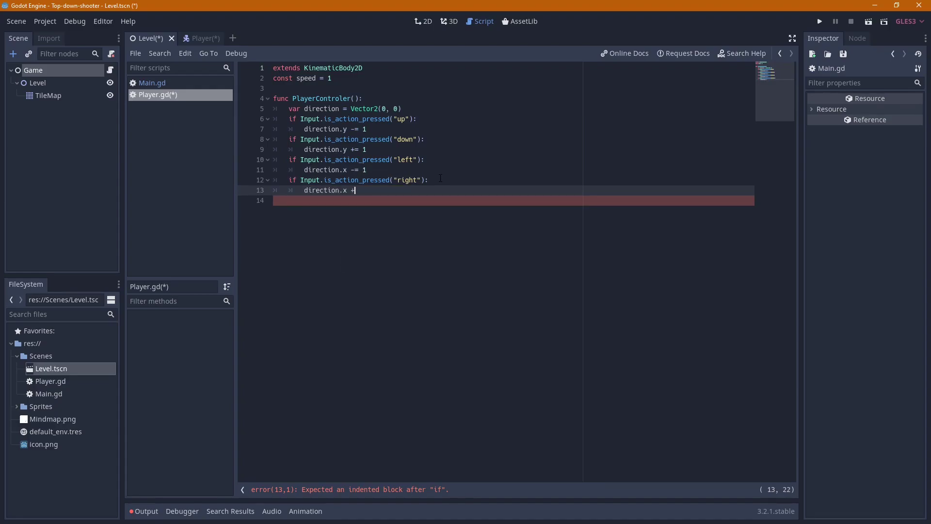
text(= 1)
key(ctrl+s)
Compare line 7's 'direction.y -= 1' with the Godot docs in the browser
drag(433, 189, 422, 160)
click(320, 129)
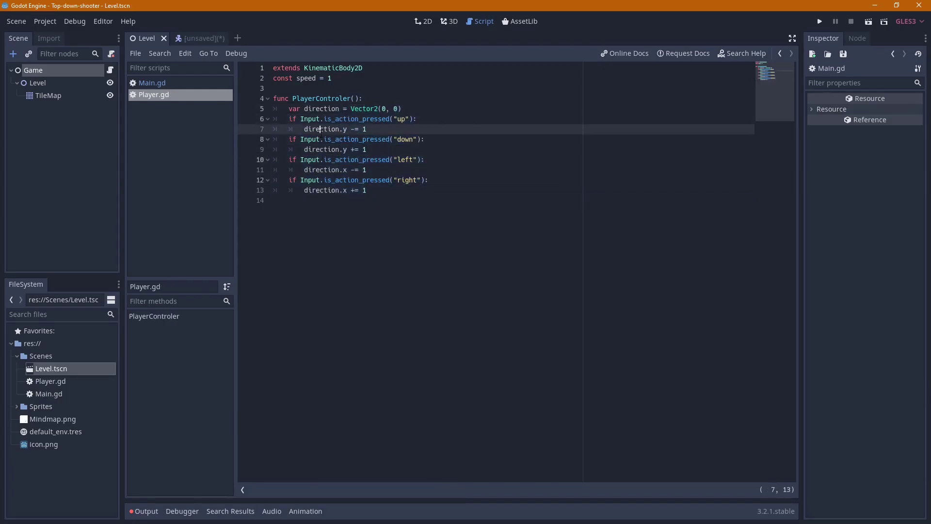
mouse_move(367, 129)
mouse_down()
mouse_move(304, 129)
mouse_move(367, 129)
mouse_up()
click(390, 129)
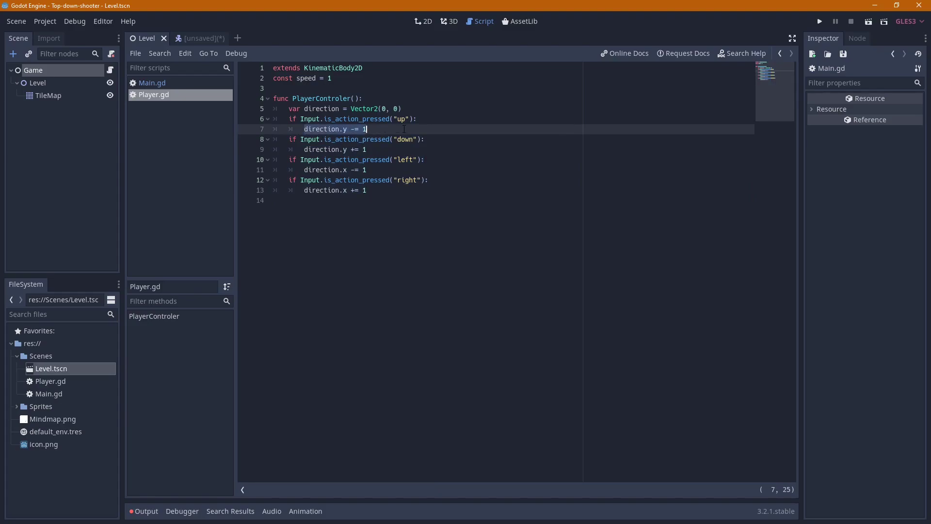
key(alt+Tab)
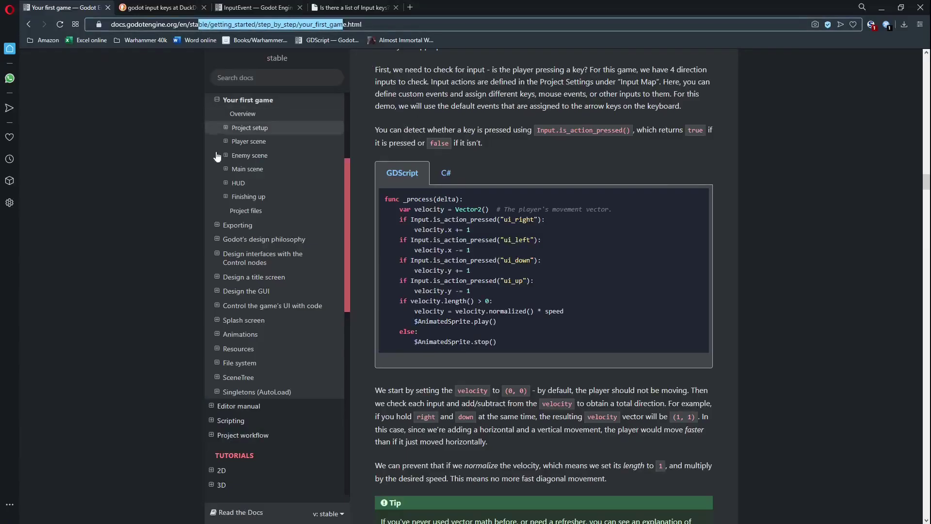
key(alt+Tab)
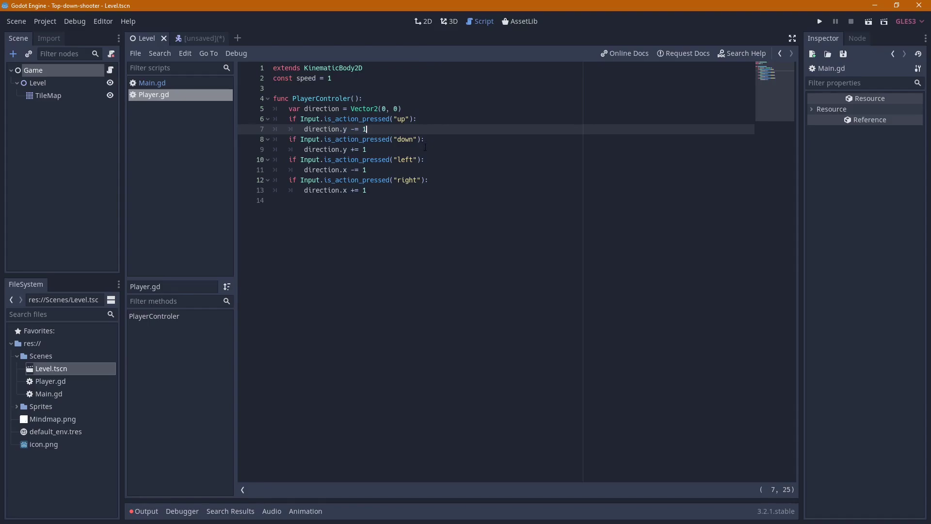
Look over the 2D level view, then bring the Paint mind map window forward
click(424, 21)
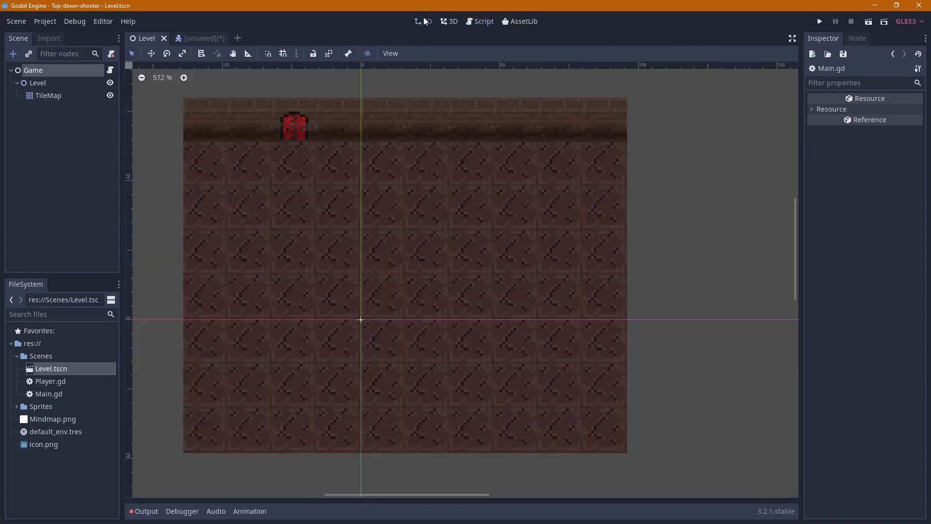
scroll(435, 211, down, 2)
scroll(435, 210, down, 2)
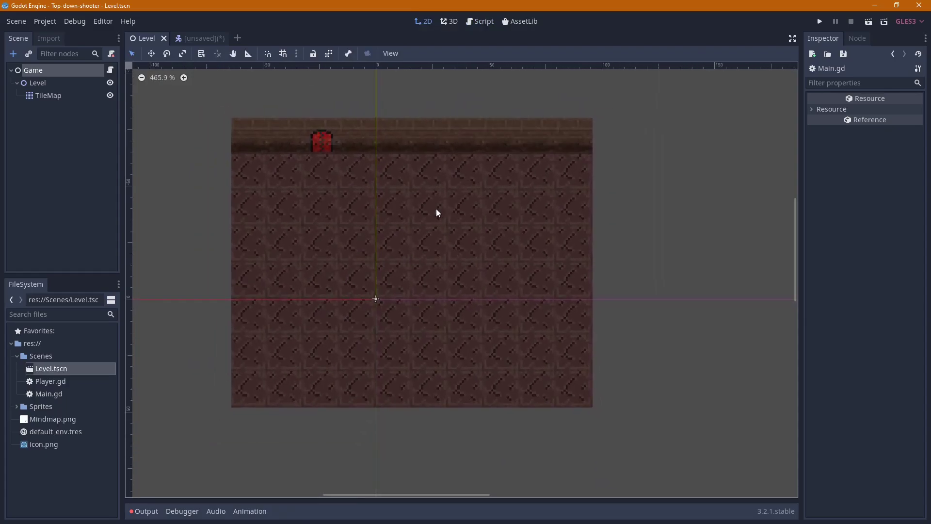
middle_drag(437, 211, 482, 217)
key(alt+Tab)
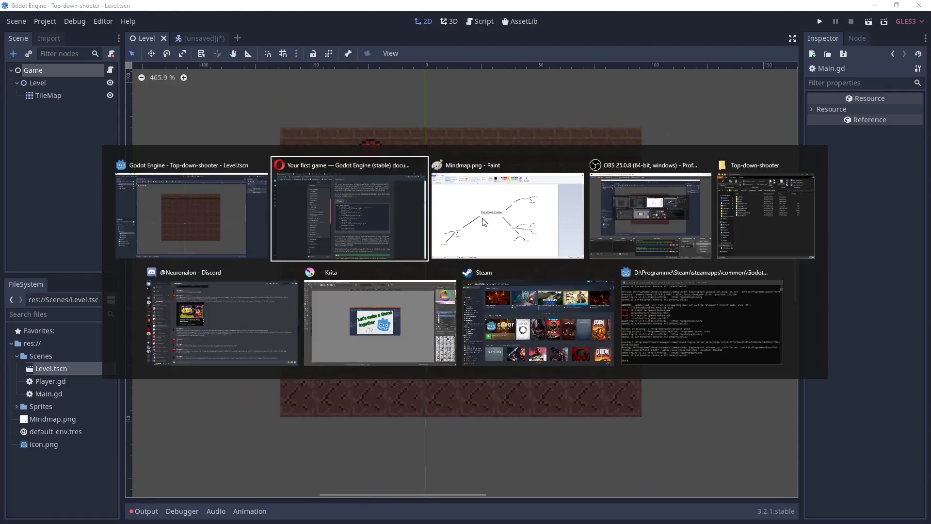
mouse_move(507, 211)
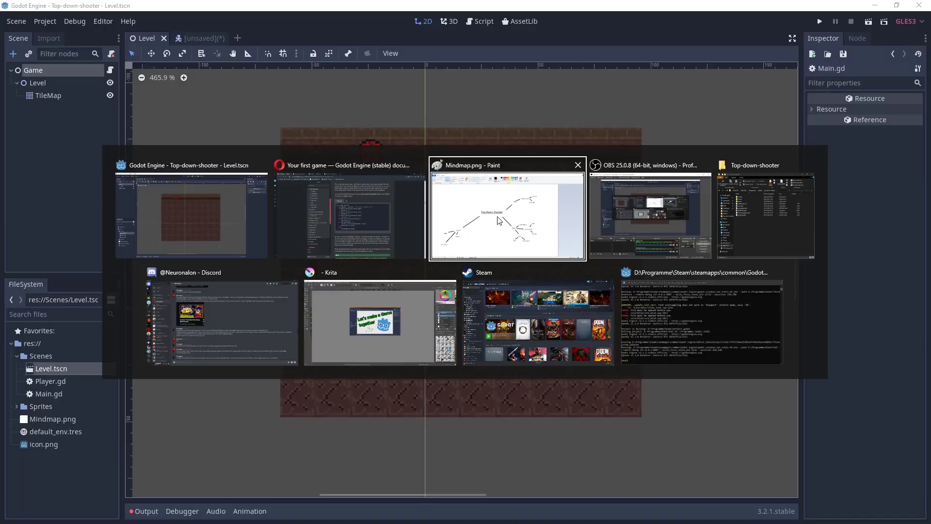
click(497, 221)
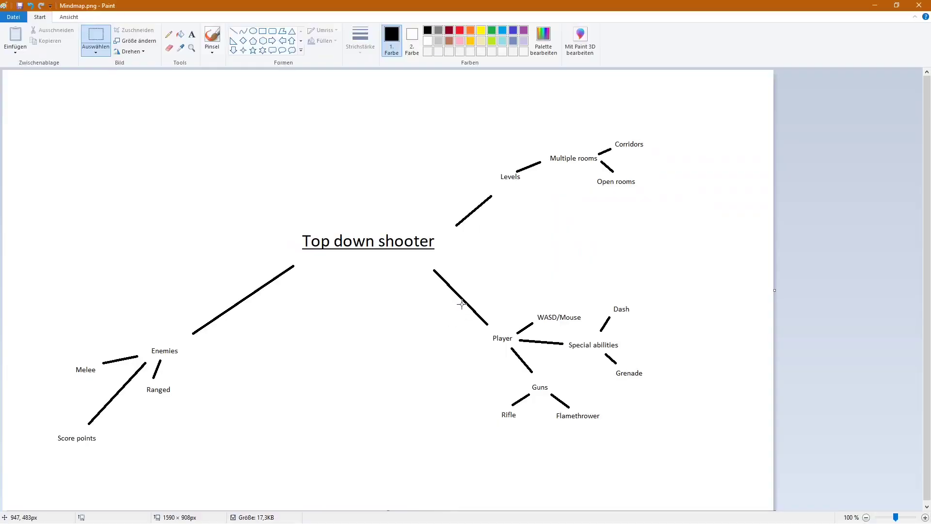